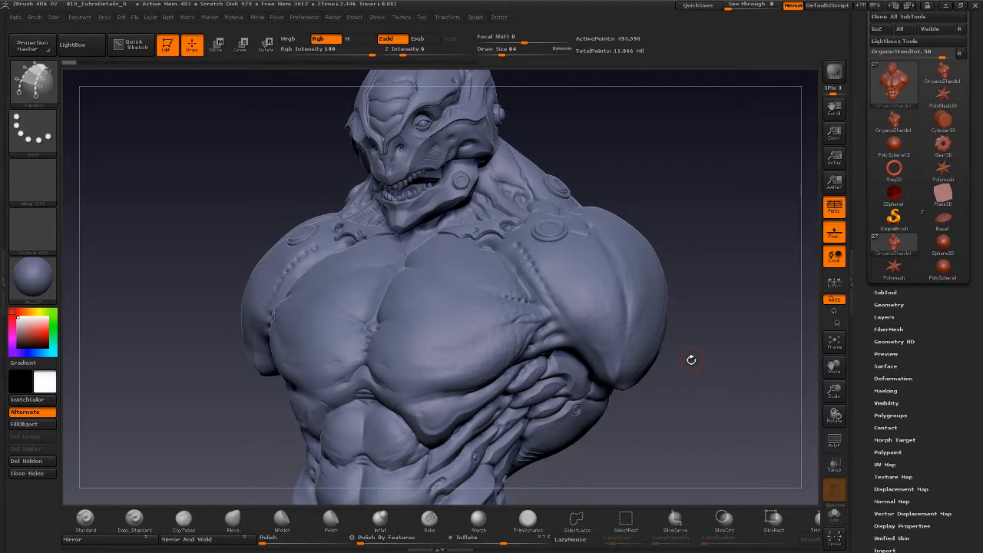
# Step: With the Topology brush, draw two vertical and two crossing curves that form a four-sided patch over the character's left pectoral
pyautogui.press('b')
pyautogui.press('t')
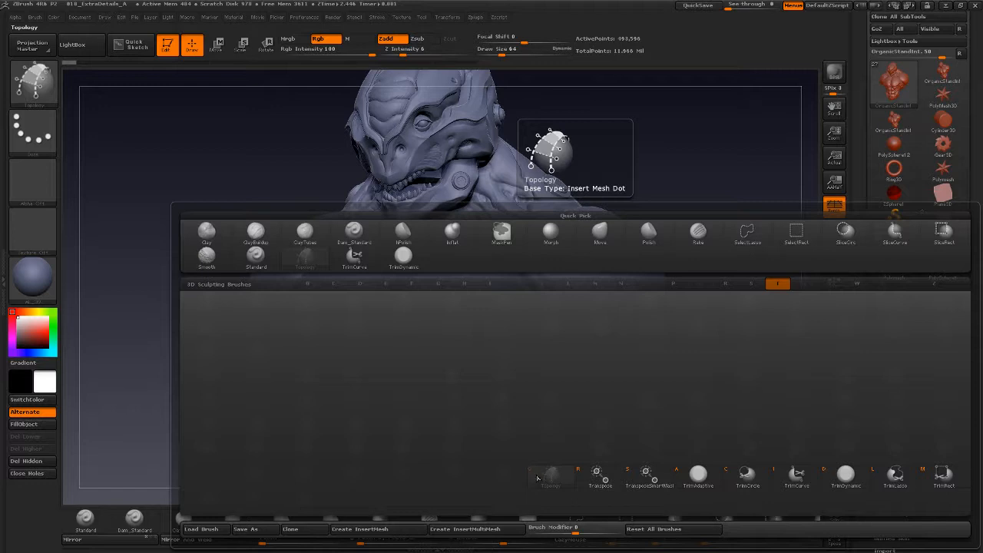
pyautogui.click(537, 473)
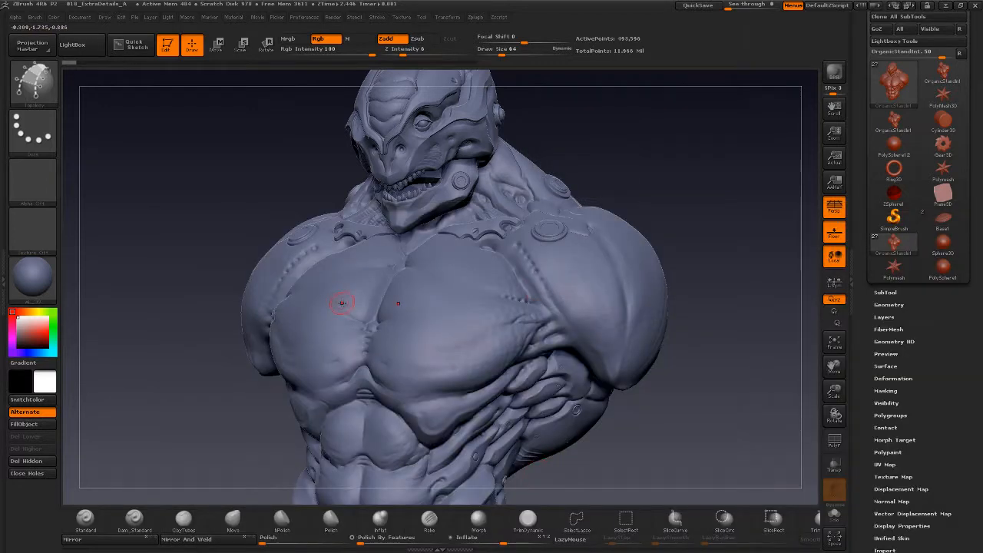
pyautogui.moveTo(621, 448); pyautogui.dragTo(476, 384)
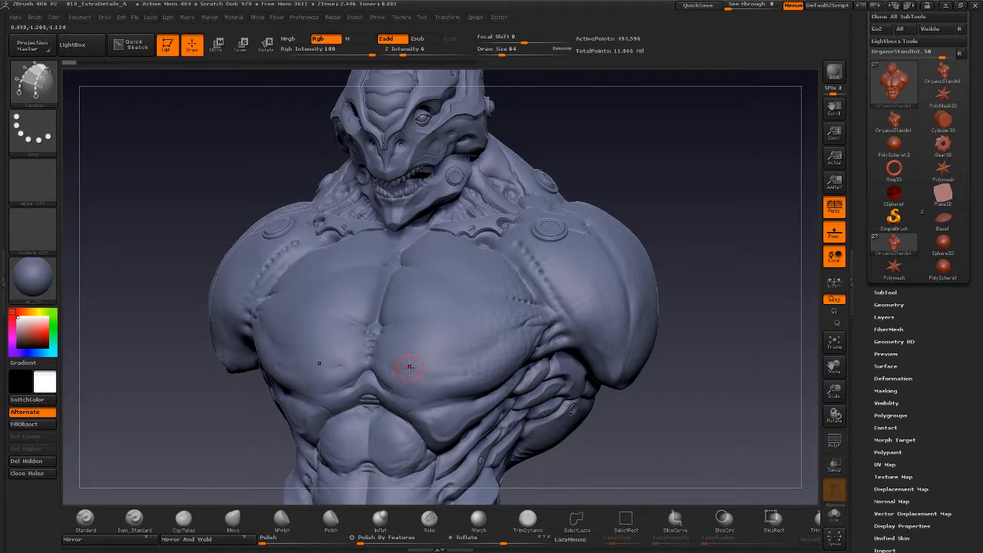
pyautogui.moveTo(701, 350); pyautogui.dragTo(694, 336)
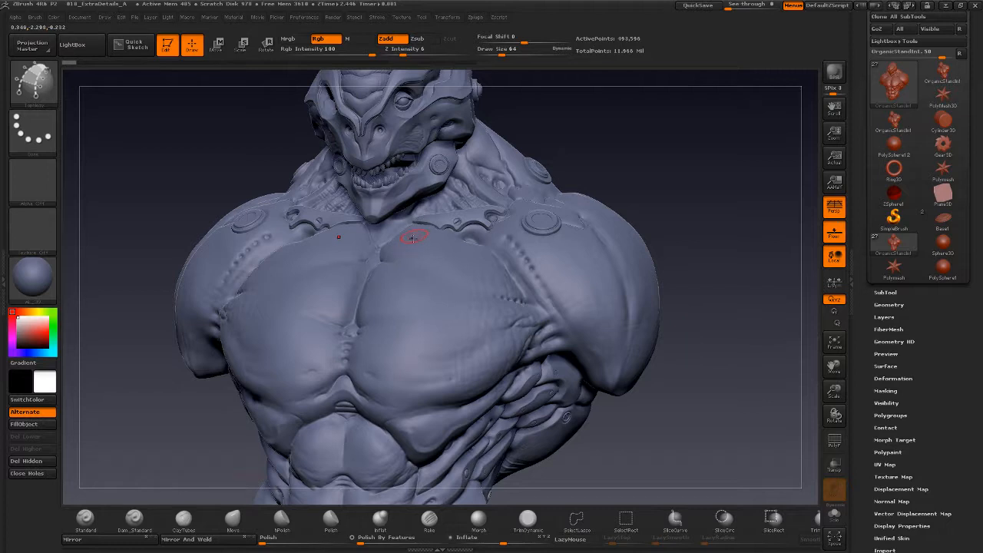
pyautogui.moveTo(413, 237); pyautogui.dragTo(397, 409)
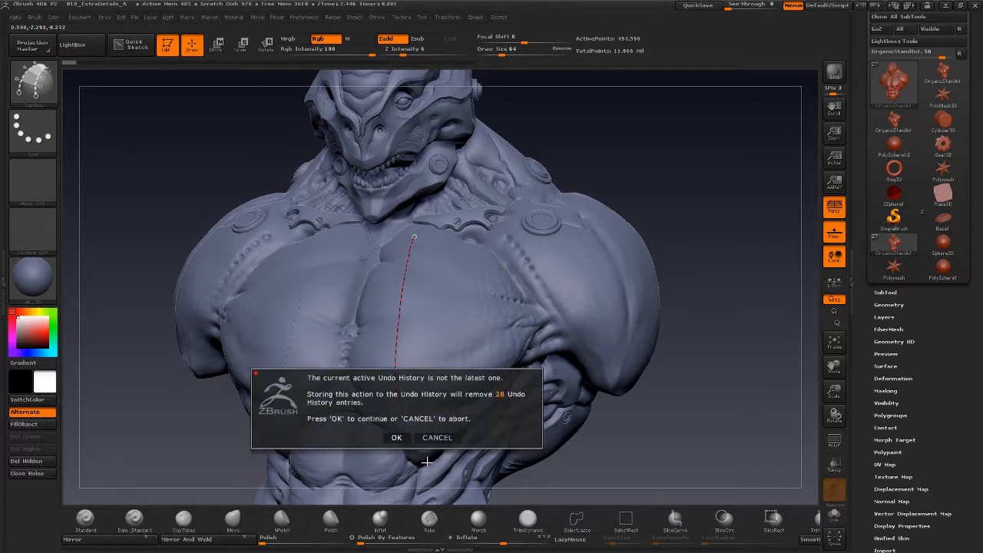
pyautogui.click(396, 437)
pyautogui.moveTo(522, 308); pyautogui.dragTo(537, 369)
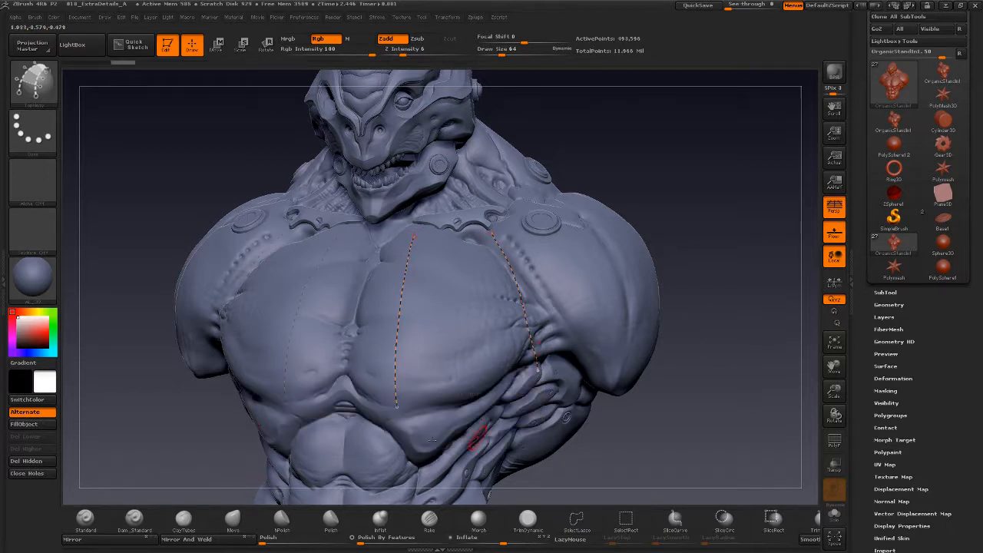
pyautogui.moveTo(389, 257); pyautogui.dragTo(529, 243)
pyautogui.moveTo(374, 385); pyautogui.dragTo(572, 335)
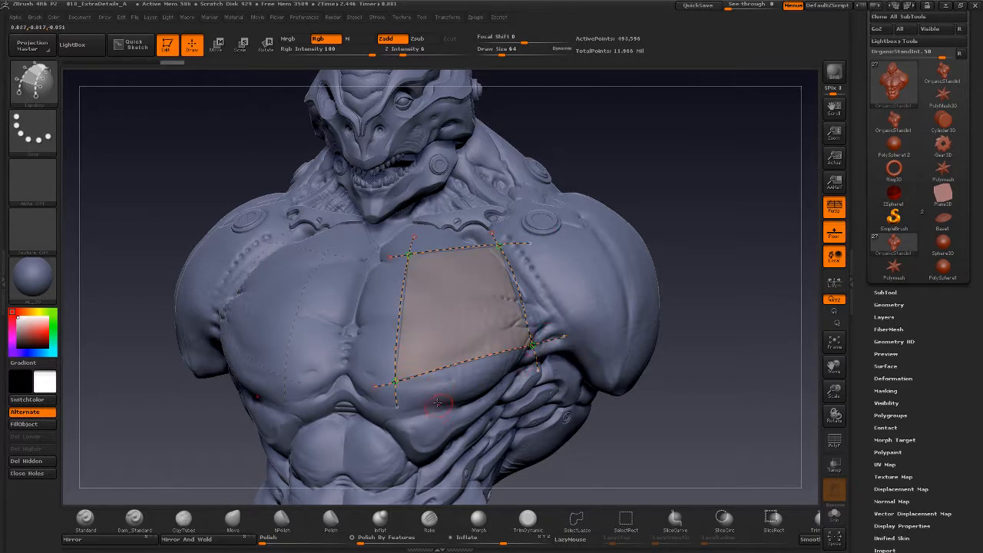
# Step: Trim the curve ends that overhang the corners of the pectoral patch
pyautogui.click(384, 386)
pyautogui.click(539, 364)
pyautogui.click(550, 342)
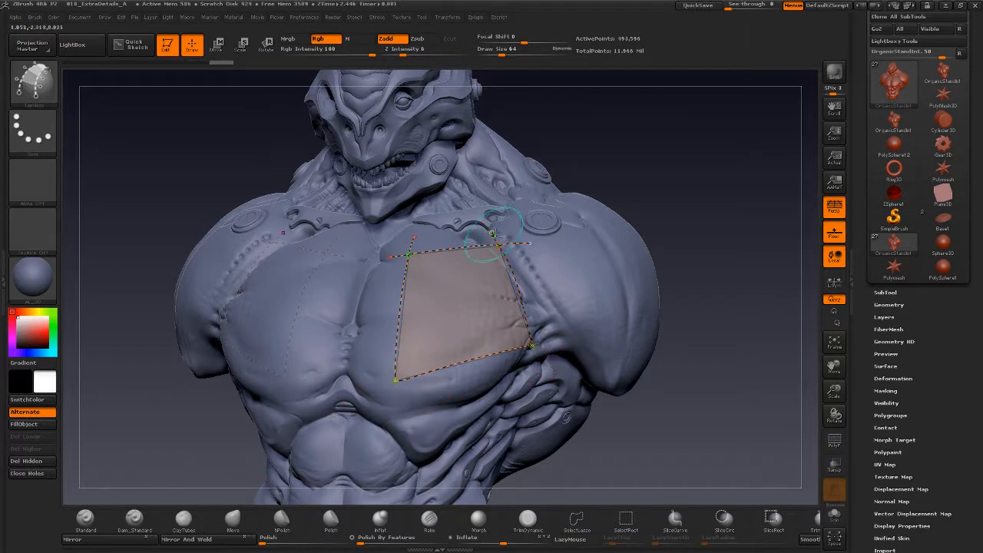
pyautogui.click(522, 244)
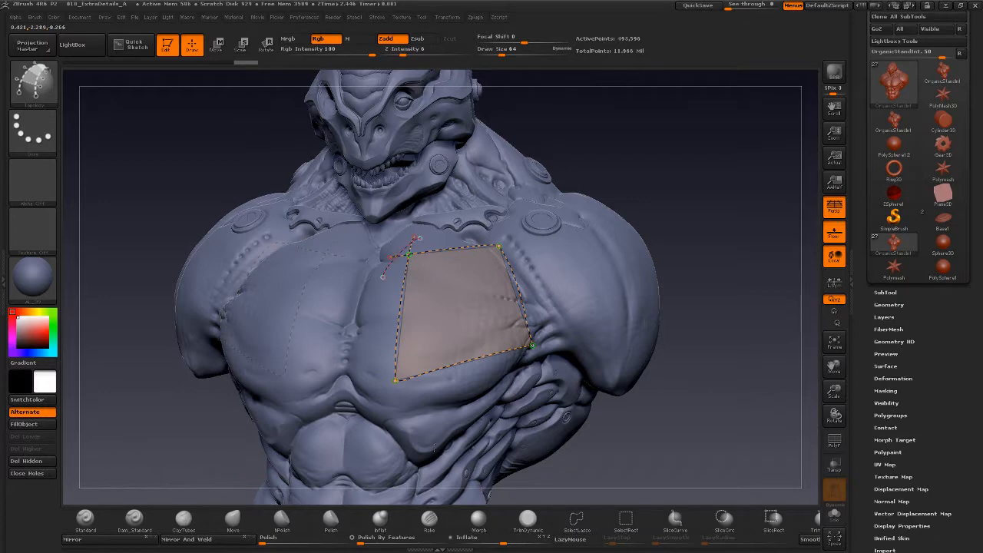
pyautogui.click(418, 238)
# Step: Extend the patch with a second panel across the armpit crease onto the front of the shoulder, and trim its overhanging ends
pyautogui.moveTo(706, 333)
pyautogui.mouseDown()
pyautogui.moveTo(585, 386)
pyautogui.moveTo(607, 406)
pyautogui.moveTo(571, 345)
pyautogui.moveTo(523, 347)
pyautogui.mouseUp()
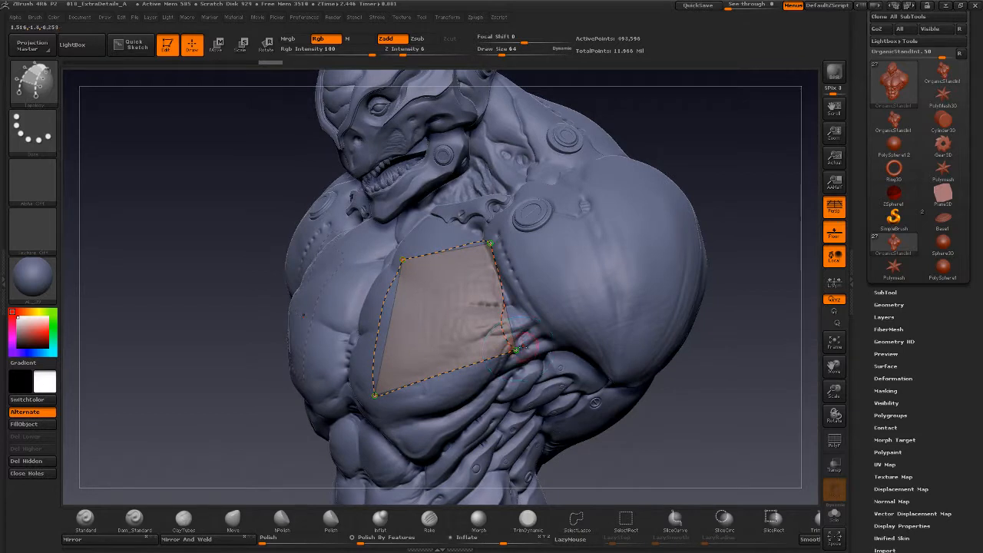
pyautogui.moveTo(518, 349); pyautogui.dragTo(587, 333)
pyautogui.moveTo(490, 243); pyautogui.dragTo(583, 221)
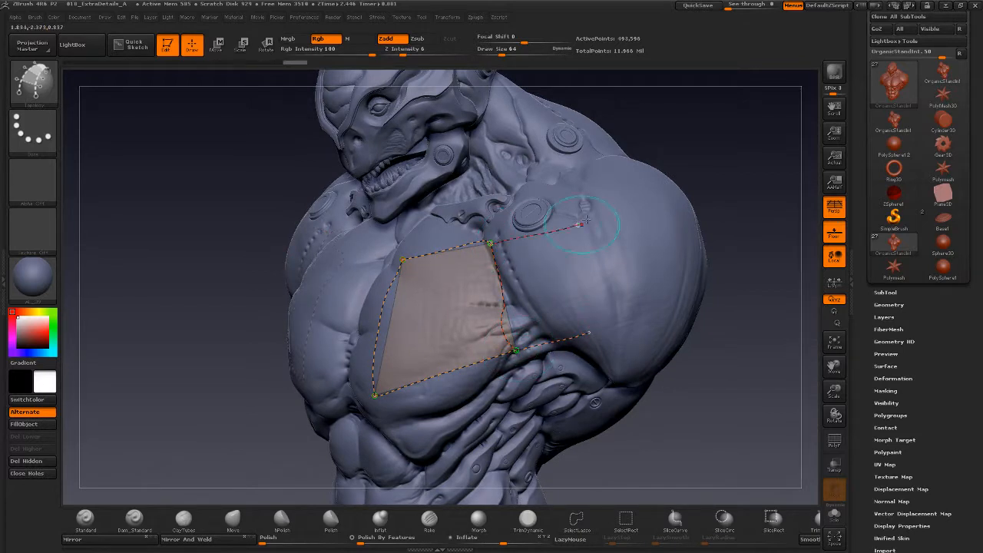
pyautogui.click(583, 364)
pyautogui.moveTo(695, 438); pyautogui.dragTo(609, 363)
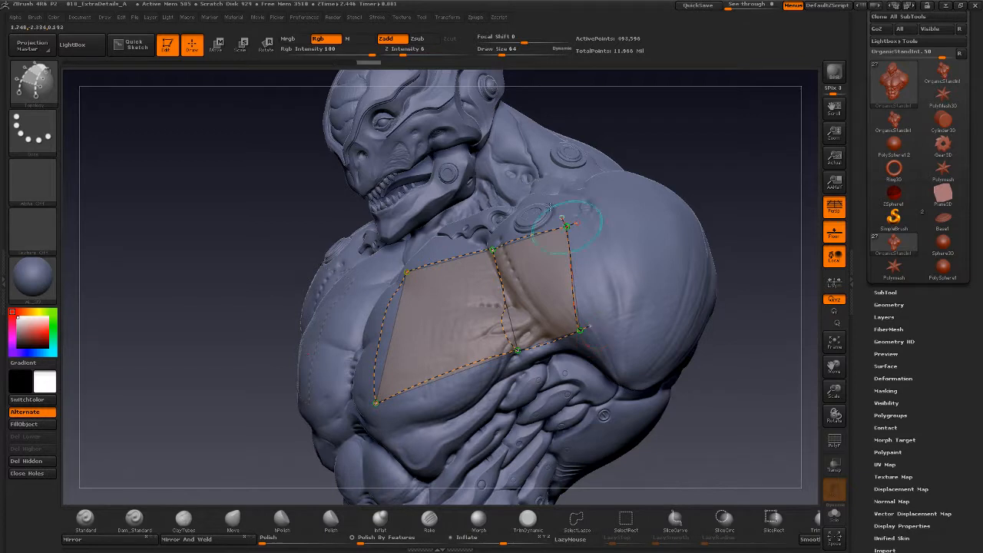
pyautogui.moveTo(700, 154); pyautogui.dragTo(583, 246)
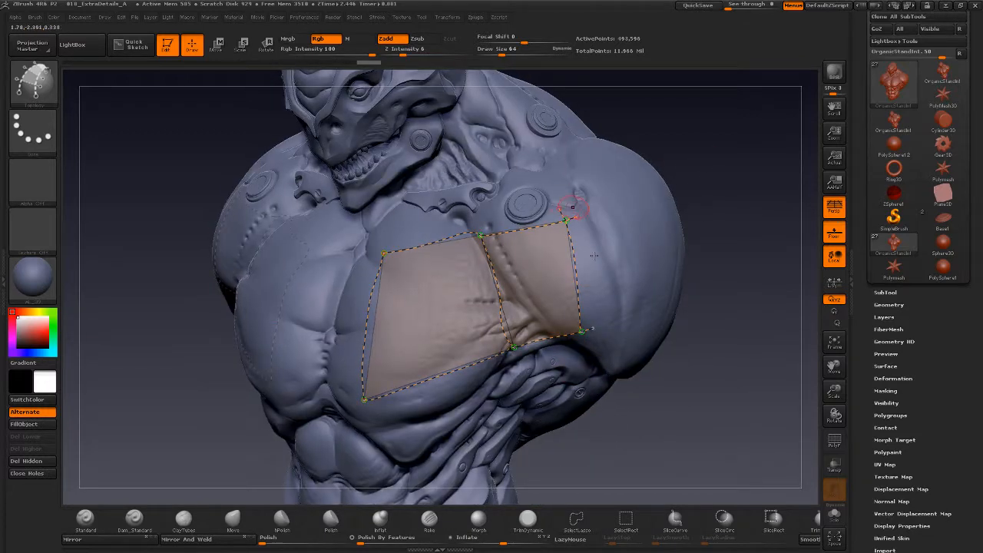
# Step: Add a third panel that continues the topology patch outward over the side of the deltoid
pyautogui.moveTo(688, 409); pyautogui.dragTo(648, 274)
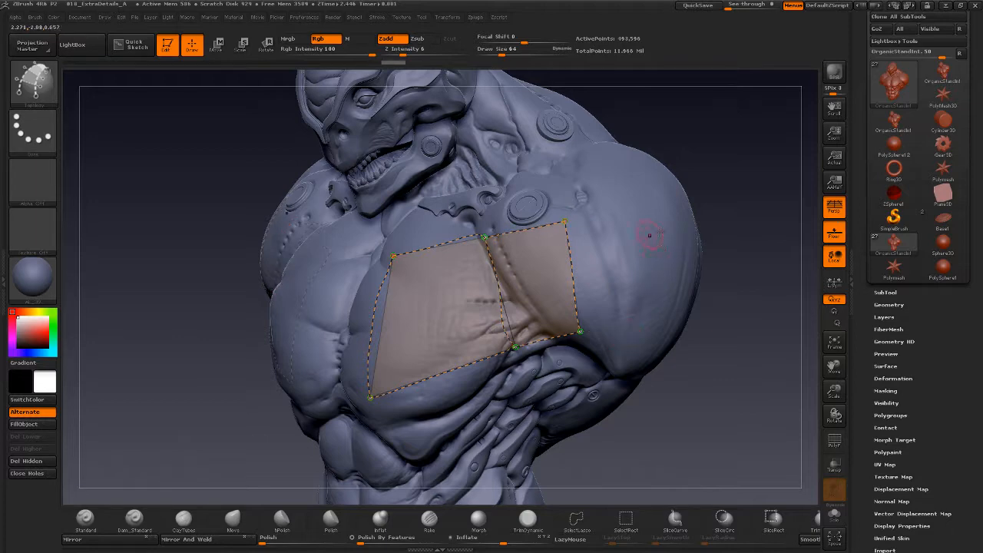
pyautogui.moveTo(666, 435); pyautogui.dragTo(658, 371)
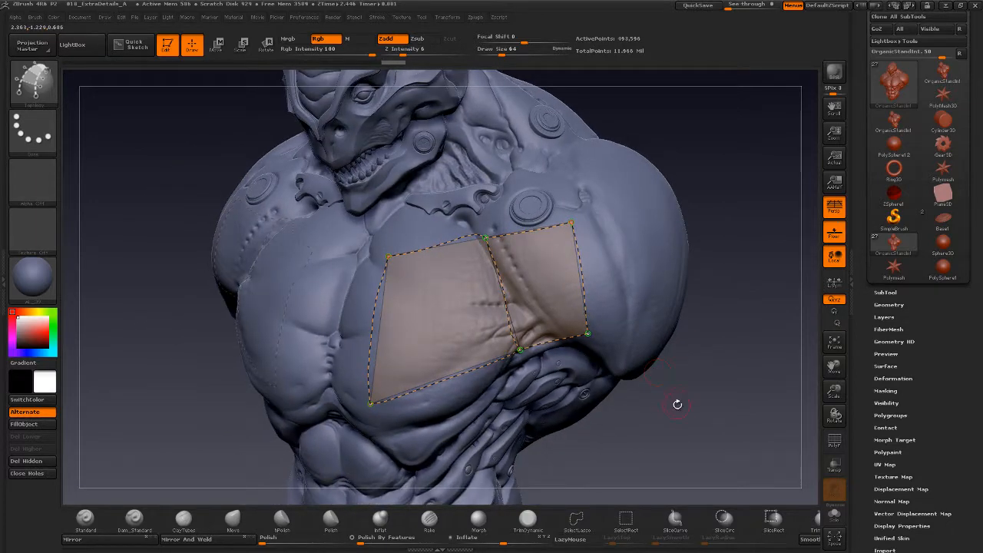
pyautogui.moveTo(677, 404); pyautogui.dragTo(620, 338)
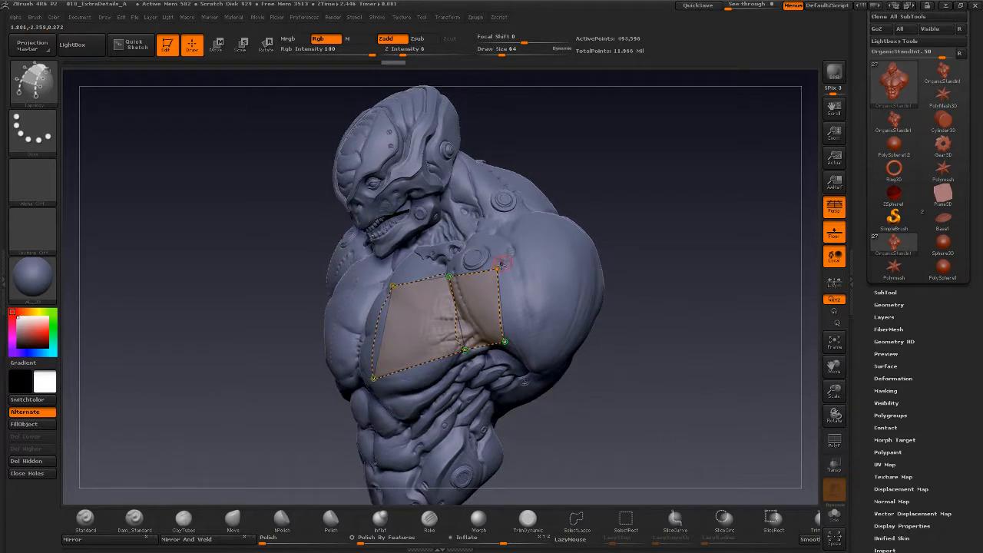
pyautogui.click(561, 256)
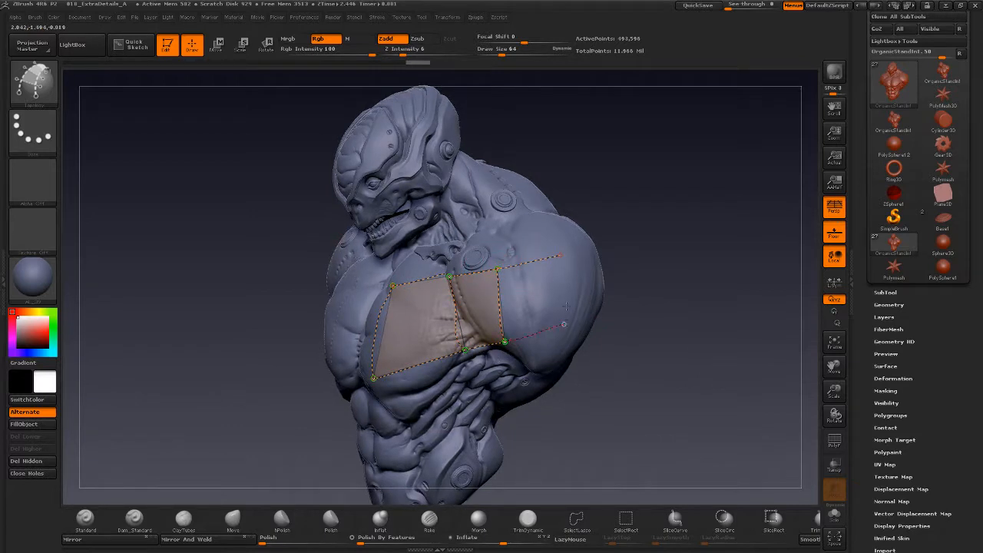
pyautogui.click(553, 328)
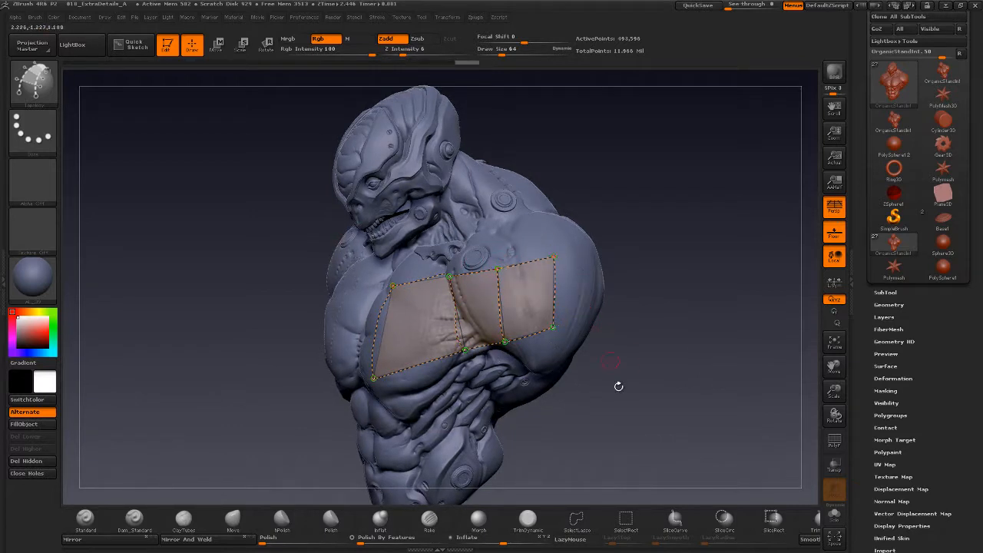
# Step: Divide the patch with one lengthwise curve from chest to shoulder and one vertical curve through the pectoral panel
pyautogui.moveTo(619, 386); pyautogui.dragTo(575, 380)
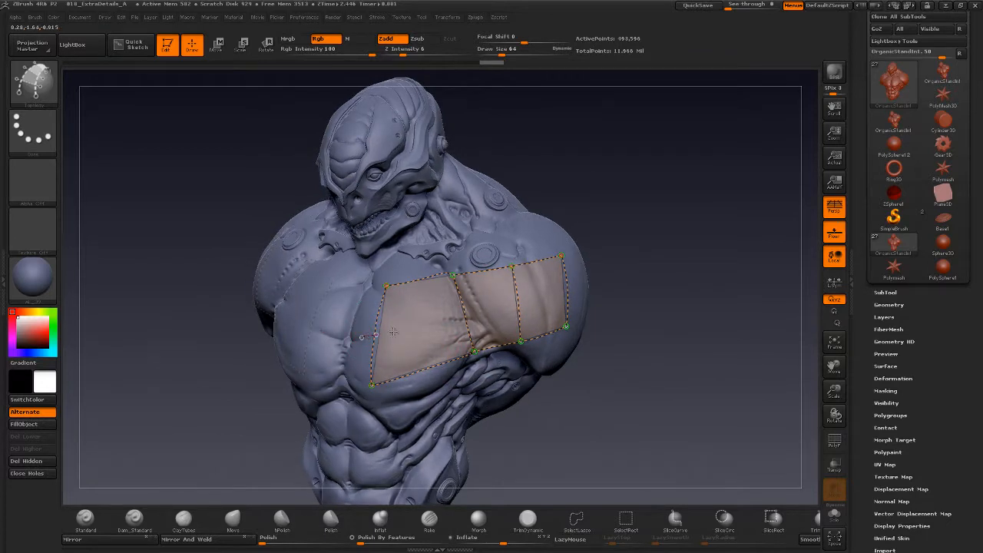
pyautogui.moveTo(393, 331); pyautogui.dragTo(575, 281)
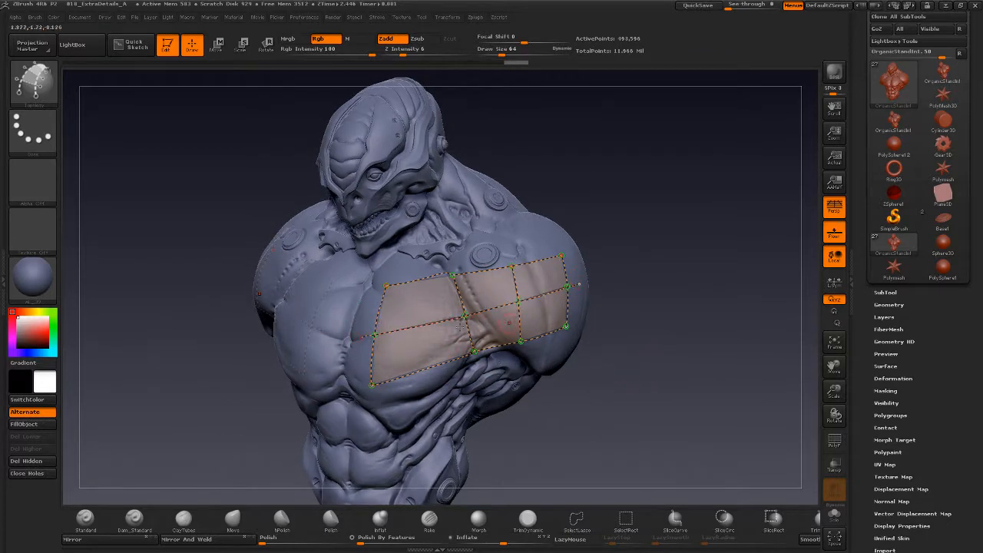
pyautogui.moveTo(415, 273); pyautogui.dragTo(420, 399)
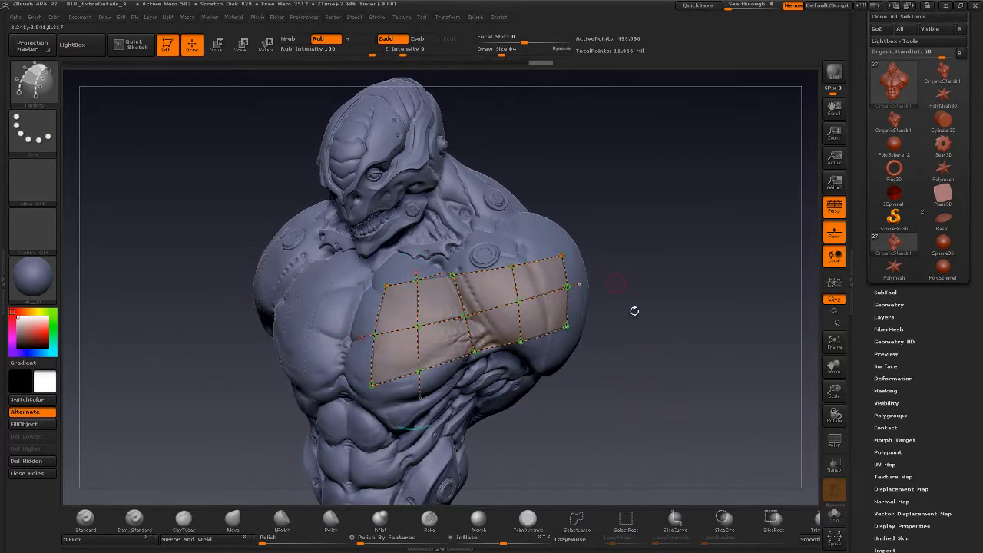
# Step: Draw five more vertical curves across the patch to subdivide its chest, armpit and shoulder panels into narrower columns
pyautogui.moveTo(634, 311); pyautogui.dragTo(486, 294)
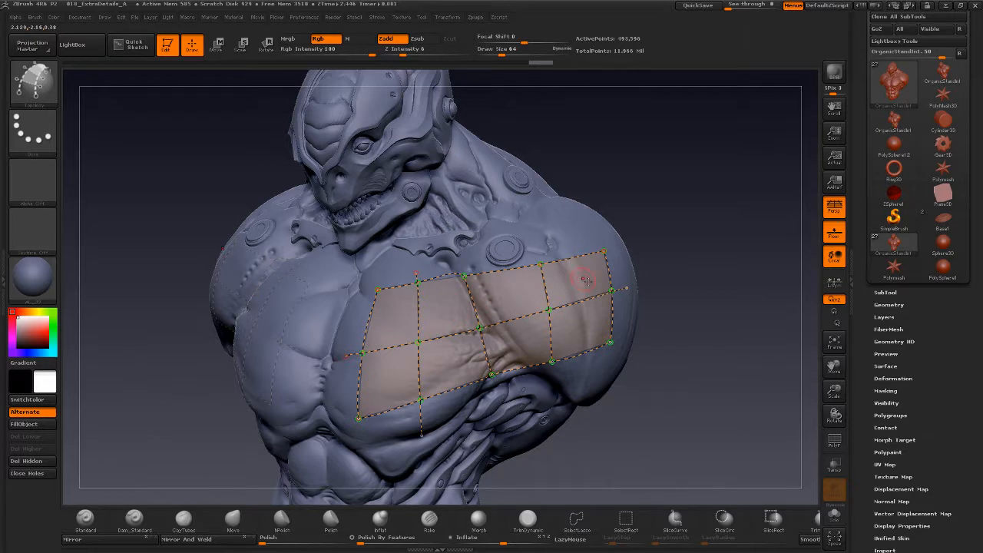
pyautogui.moveTo(623, 417); pyautogui.dragTo(624, 392)
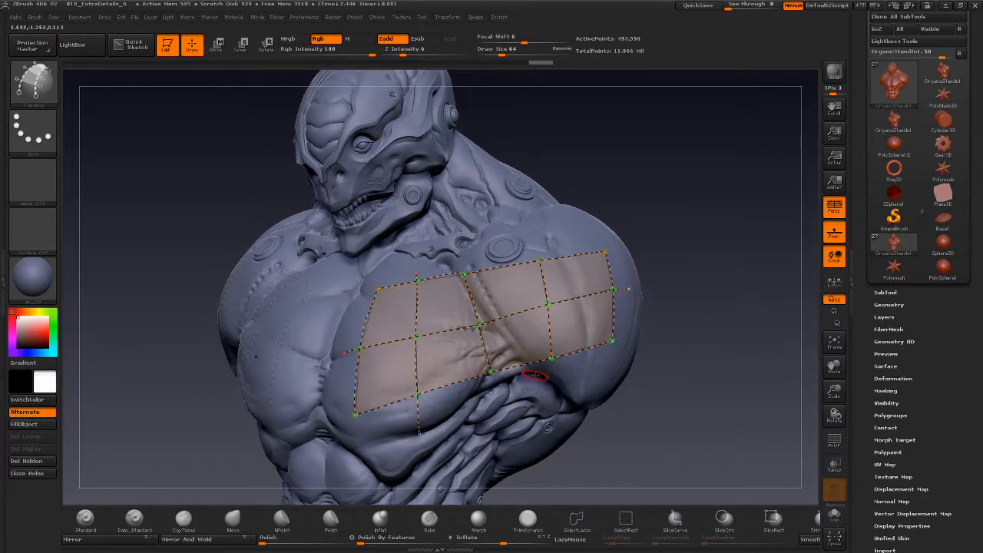
pyautogui.click(478, 261)
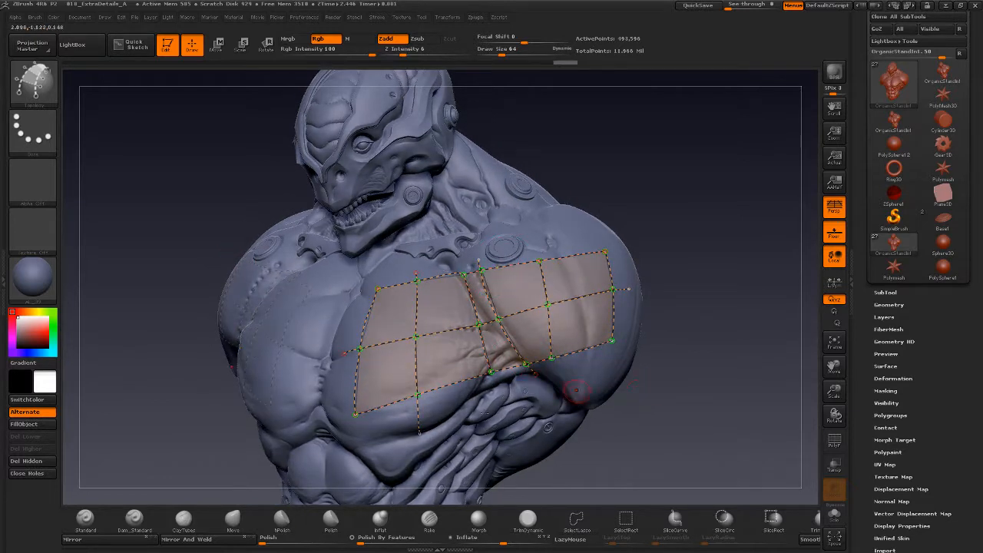
pyautogui.click(439, 263)
pyautogui.click(394, 272)
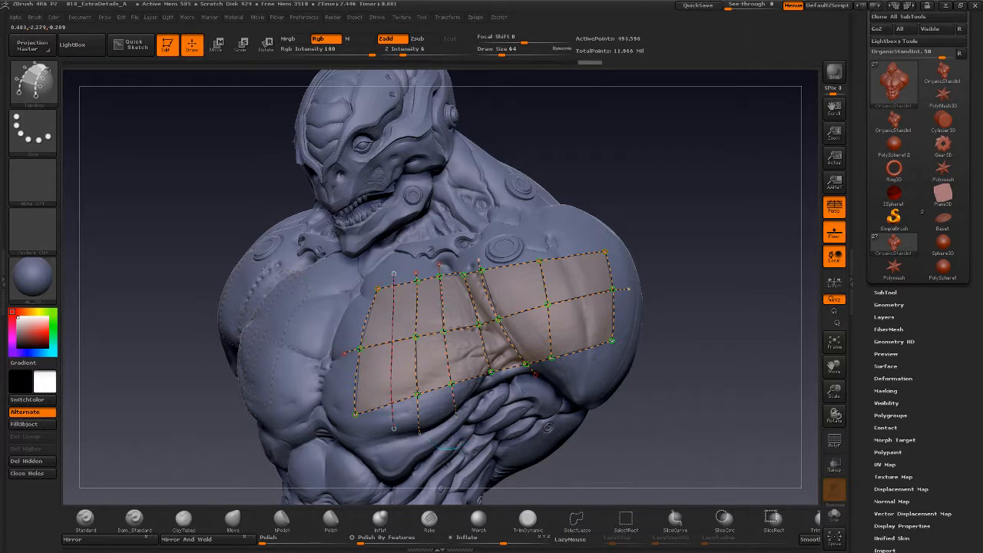
pyautogui.click(576, 265)
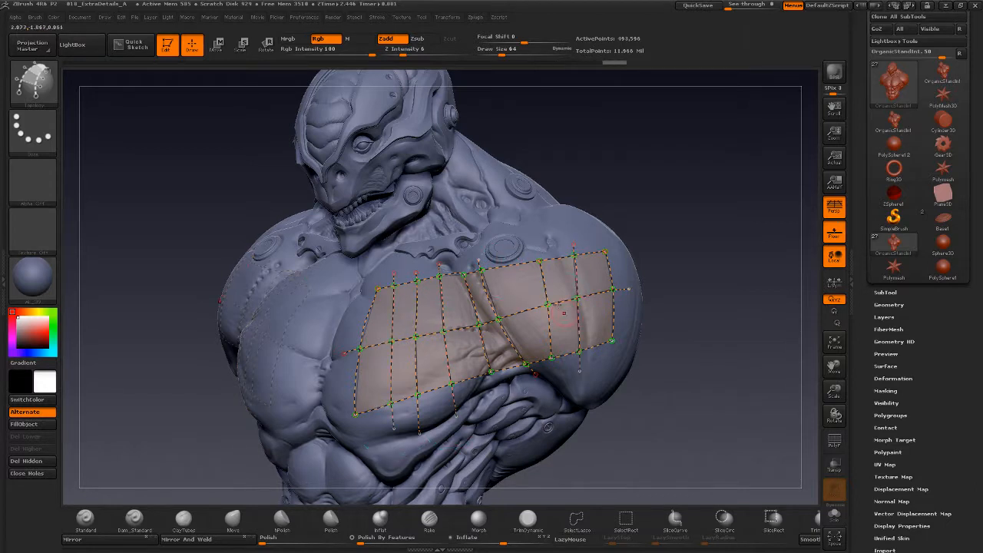
pyautogui.click(507, 252)
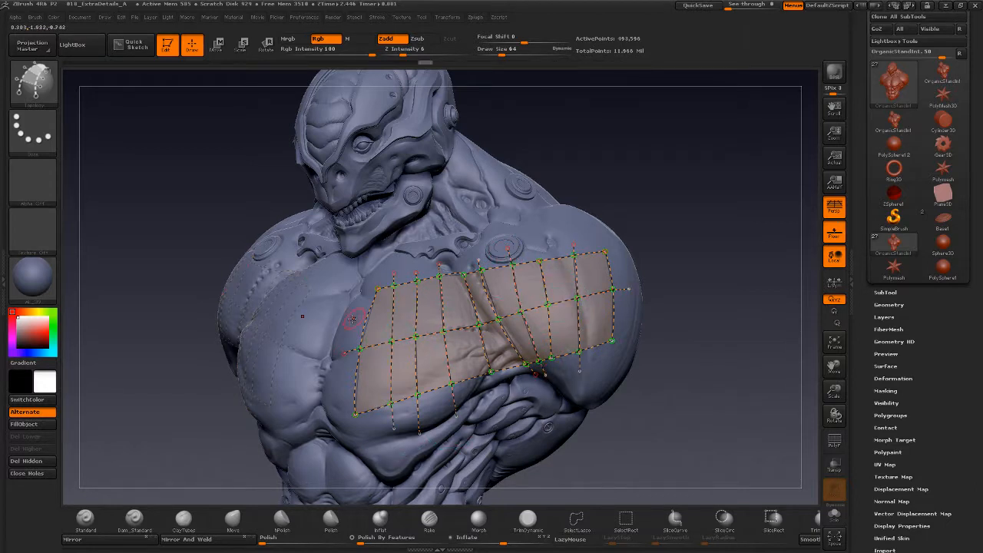
# Step: Draw two more lengthwise curves across the patch, one in each half, and trim all overhanging curve ends
pyautogui.moveTo(347, 321); pyautogui.dragTo(623, 269)
pyautogui.moveTo(347, 383); pyautogui.dragTo(623, 312)
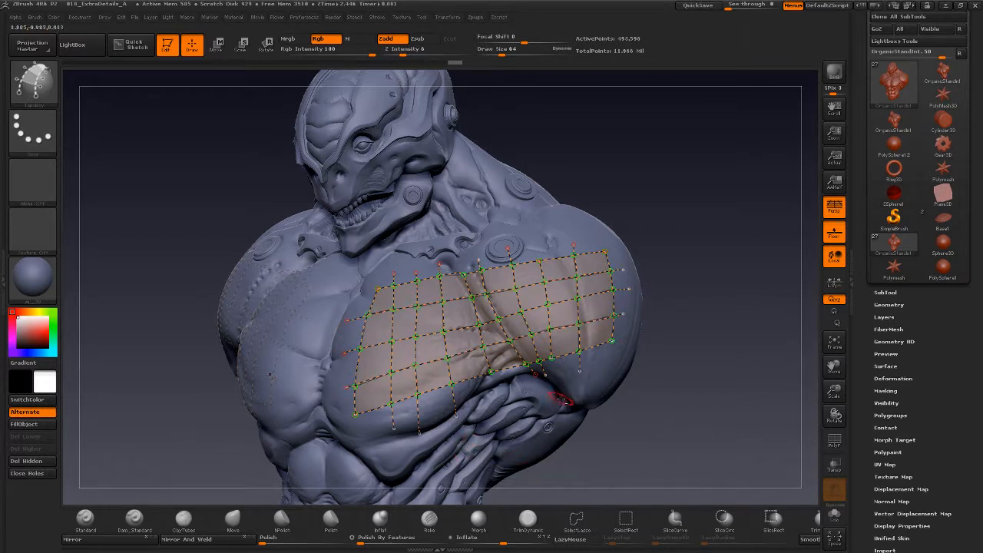
pyautogui.keyDown('alt'); pyautogui.moveTo(563, 400); pyautogui.dragTo(500, 428); pyautogui.keyUp('alt')
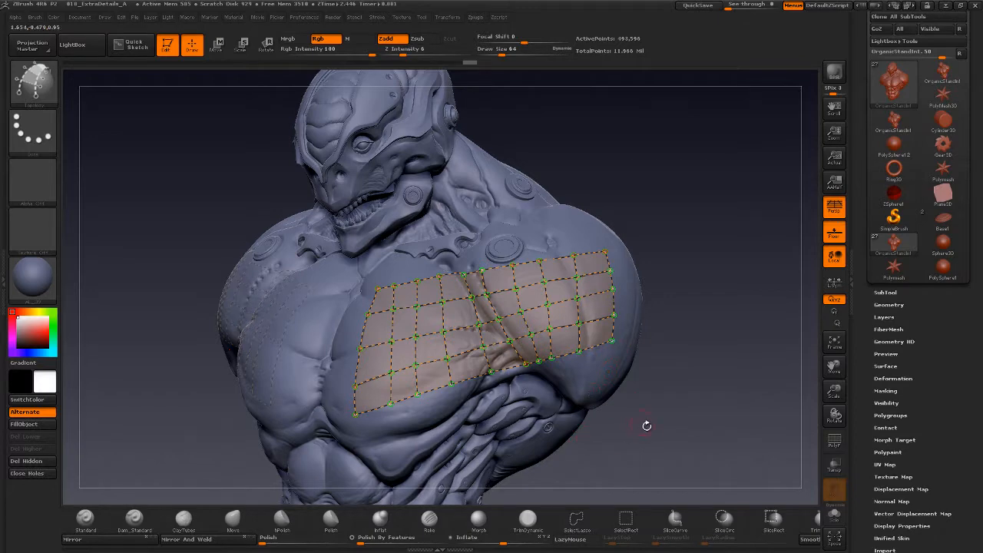
# Step: Generate the polygon mesh from the finished topology curve grid on the chest and shoulder
pyautogui.moveTo(647, 427)
pyautogui.mouseDown()
pyautogui.moveTo(668, 414)
pyautogui.moveTo(669, 396)
pyautogui.moveTo(654, 389)
pyautogui.moveTo(652, 407)
pyautogui.moveTo(666, 392)
pyautogui.moveTo(631, 383)
pyautogui.moveTo(601, 354)
pyautogui.mouseUp()
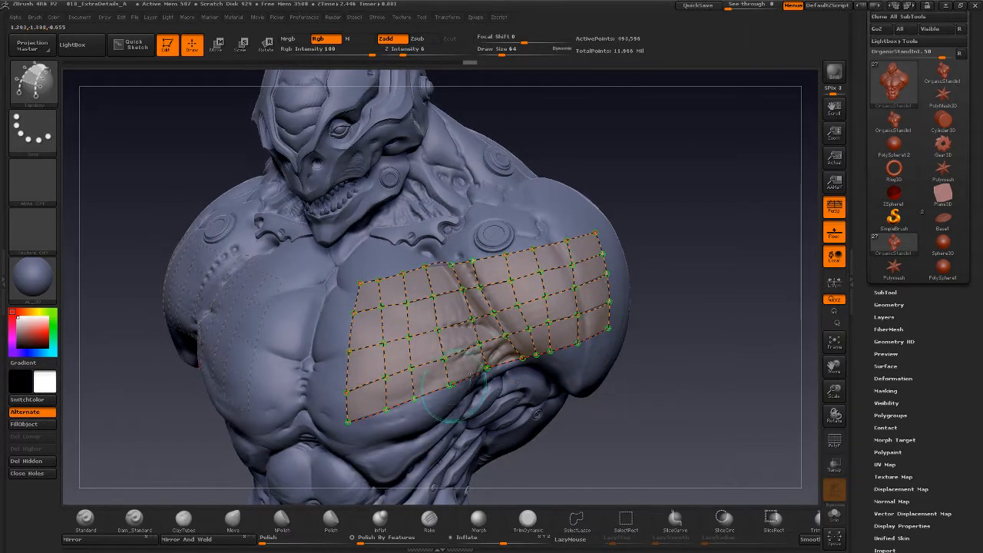
pyautogui.moveTo(650, 407); pyautogui.dragTo(630, 346)
pyautogui.moveTo(634, 395); pyautogui.dragTo(672, 347)
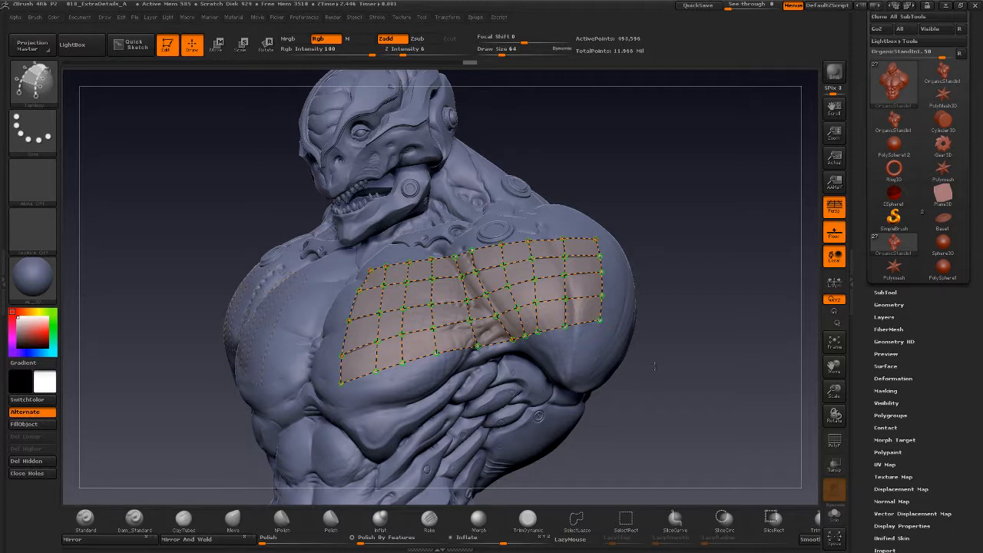
pyautogui.click(676, 350)
pyautogui.moveTo(682, 376)
pyautogui.mouseDown()
pyautogui.moveTo(700, 384)
pyautogui.moveTo(692, 353)
pyautogui.mouseUp()
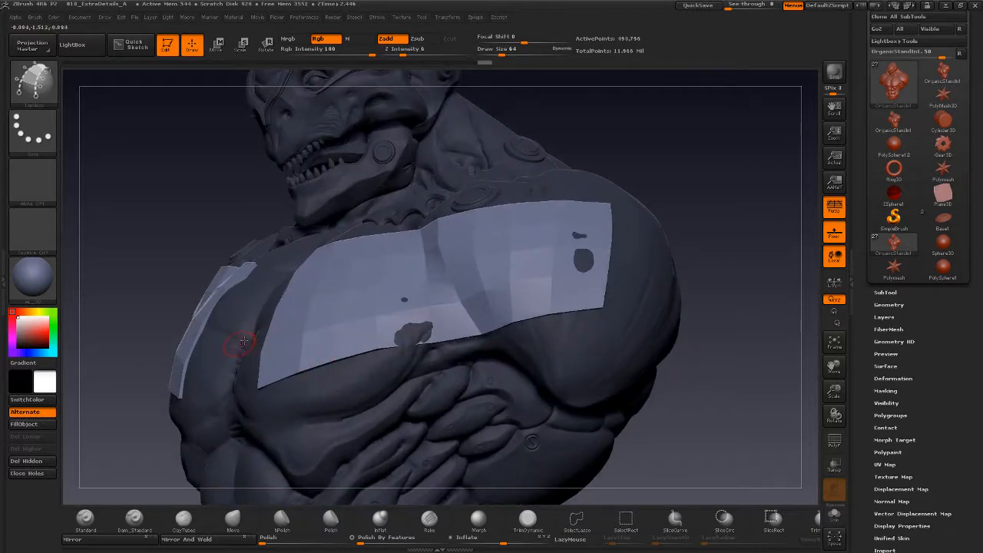
# Step: Show the polyframe to examine the new panels' polygons and polygroups, and hide it again
pyautogui.hotkey('shift', 'f')
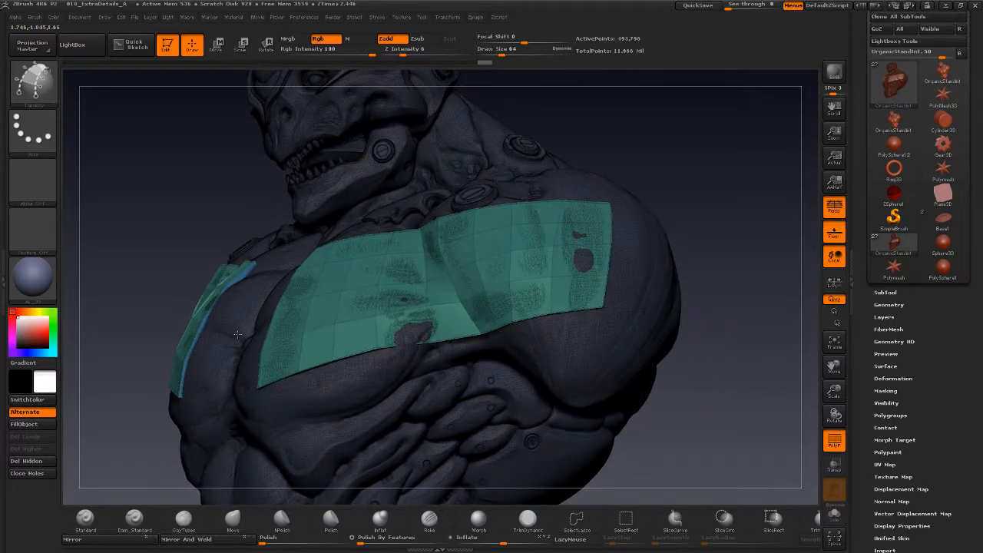
pyautogui.moveTo(218, 298); pyautogui.dragTo(833, 440)
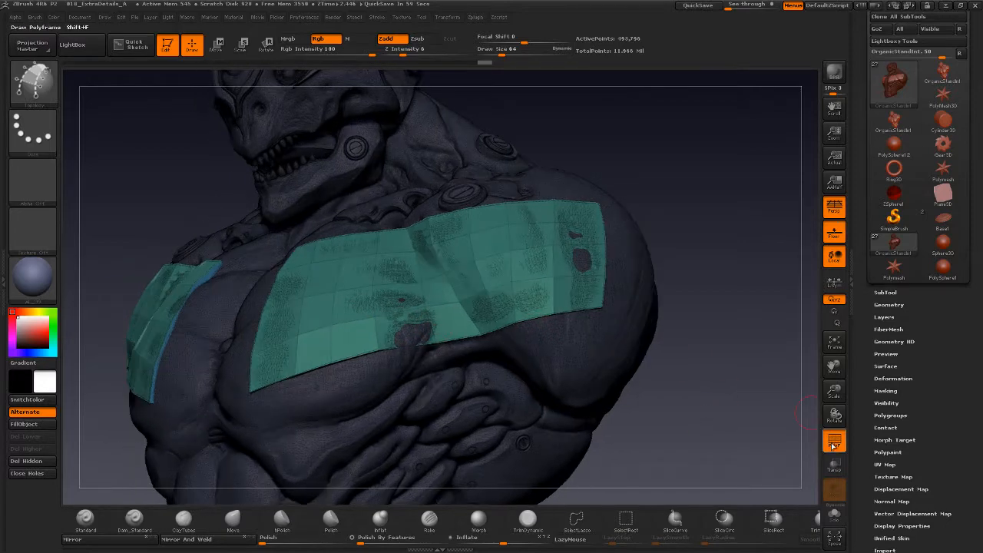
pyautogui.click(834, 440)
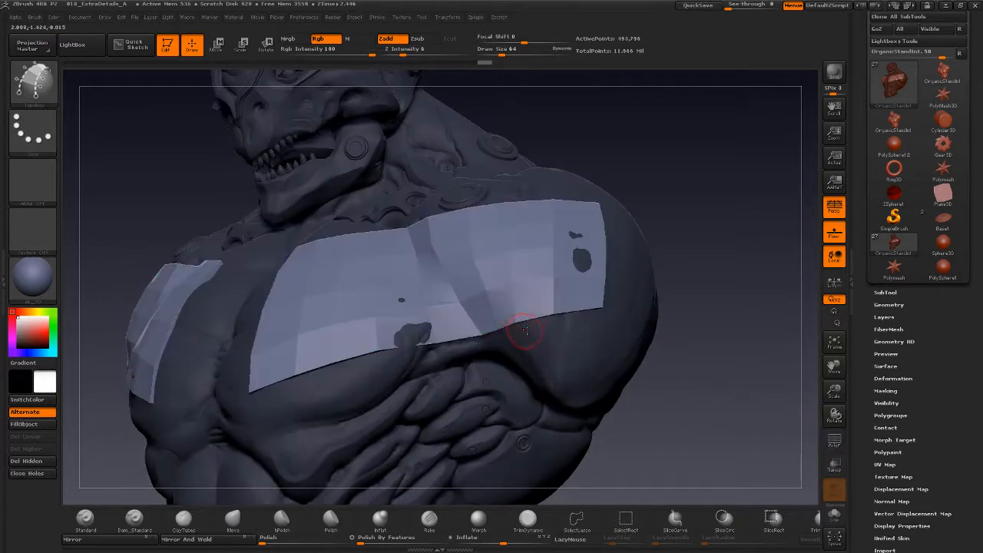
# Step: Undo the panel mesh, try regenerating it at a draw size of 305 to compare thickness, and undo that version
pyautogui.hotkey('ctrl', 'z')
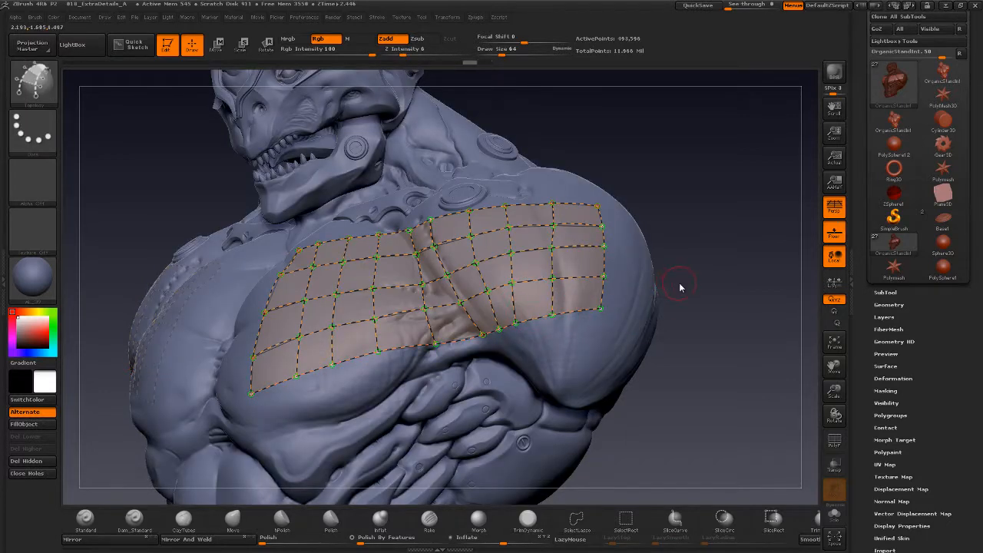
pyautogui.press('s')
pyautogui.moveTo(680, 287); pyautogui.dragTo(704, 286)
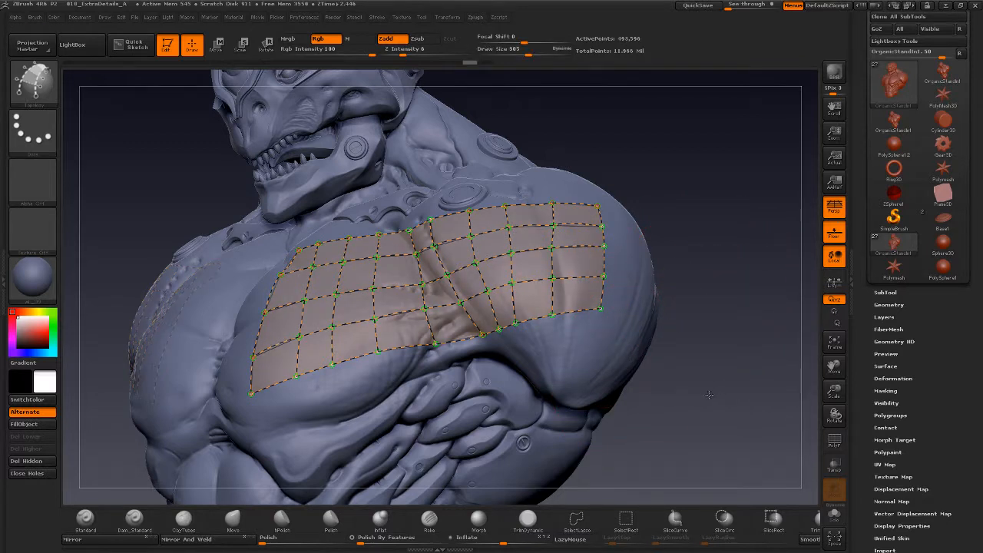
pyautogui.click(704, 396)
pyautogui.moveTo(706, 405); pyautogui.dragTo(832, 435)
pyautogui.hotkey('shift', 'f')
pyautogui.hotkey('shift', 'f')
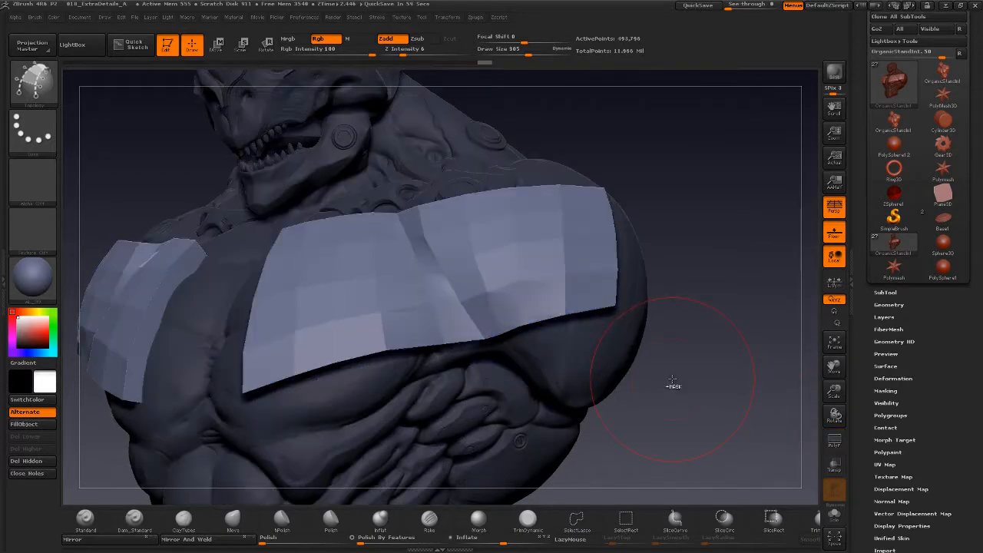
pyautogui.press('ctrl')
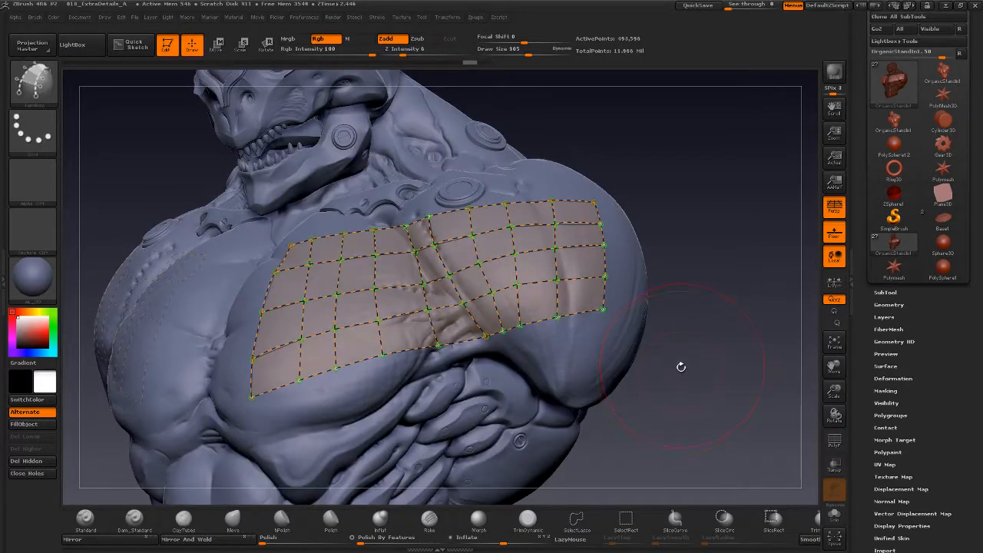
# Step: Try generating the panel mesh at a draw size of 59 and examine its thickness and surface intersections from several angles
pyautogui.press('s')
pyautogui.moveTo(690, 360); pyautogui.dragTo(662, 361)
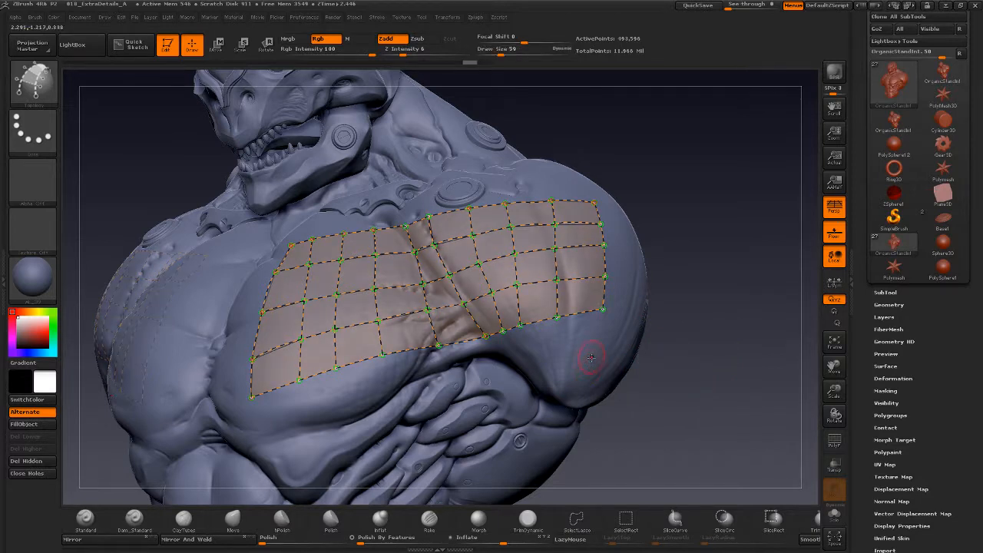
pyautogui.click(700, 378)
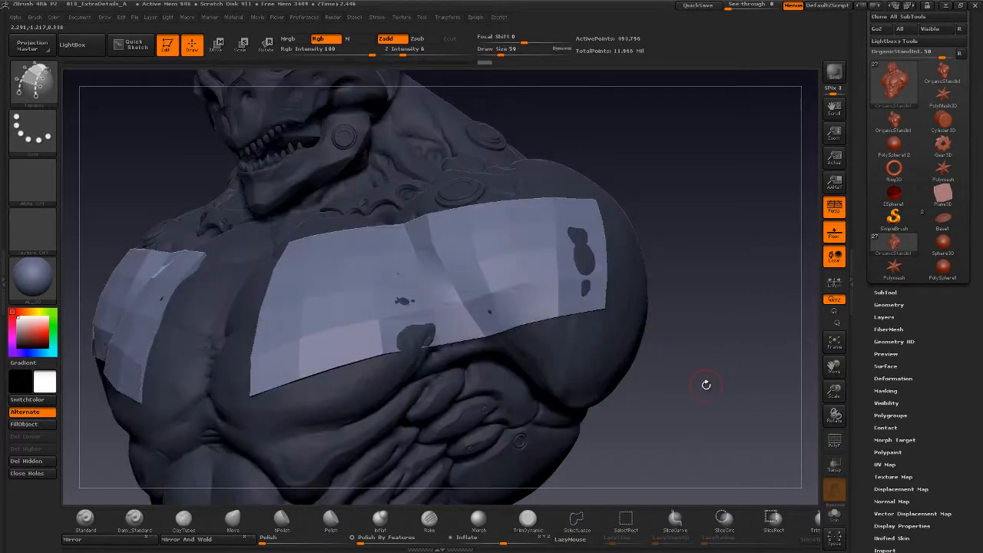
pyautogui.moveTo(705, 384); pyautogui.dragTo(620, 360)
pyautogui.moveTo(571, 249); pyautogui.dragTo(513, 310)
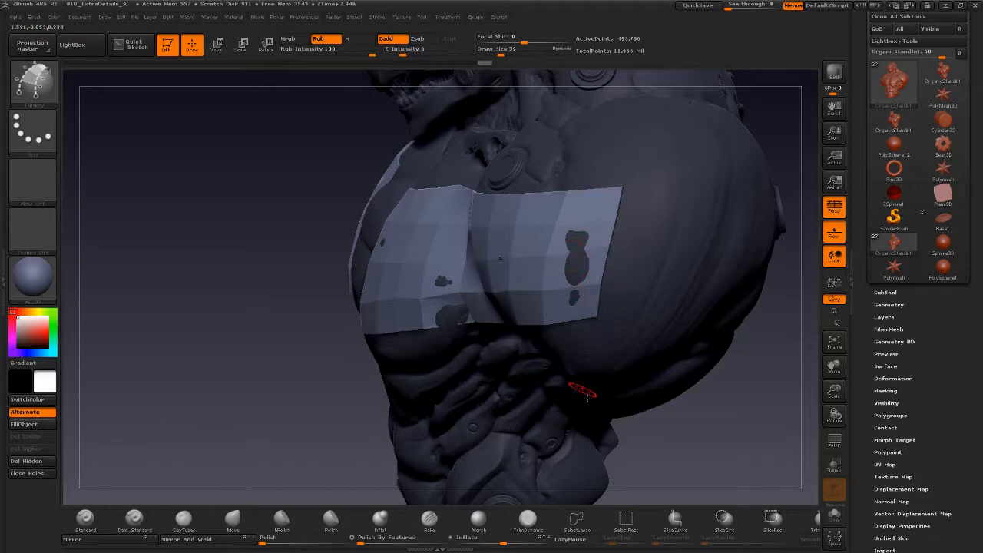
pyautogui.moveTo(721, 436); pyautogui.dragTo(682, 335)
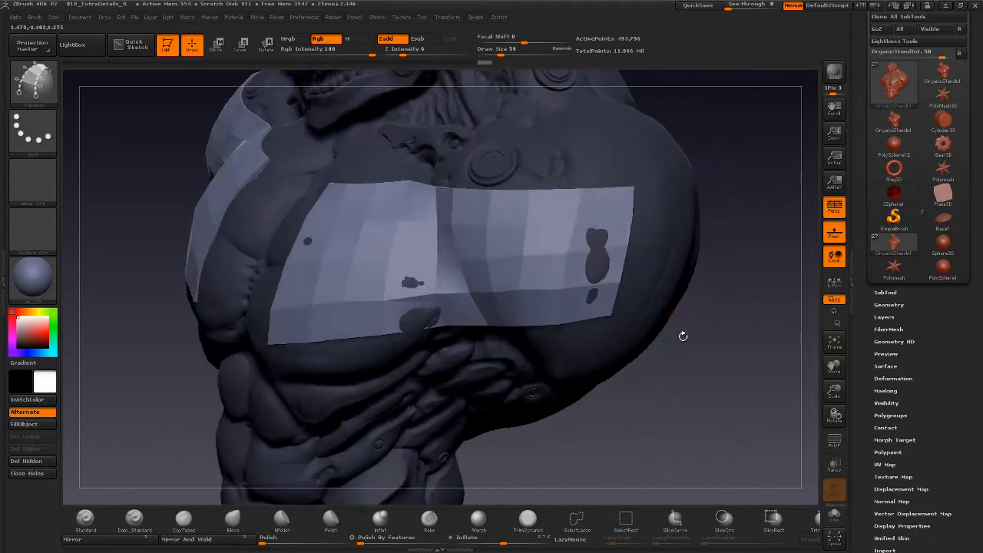
pyautogui.moveTo(668, 402); pyautogui.dragTo(643, 364)
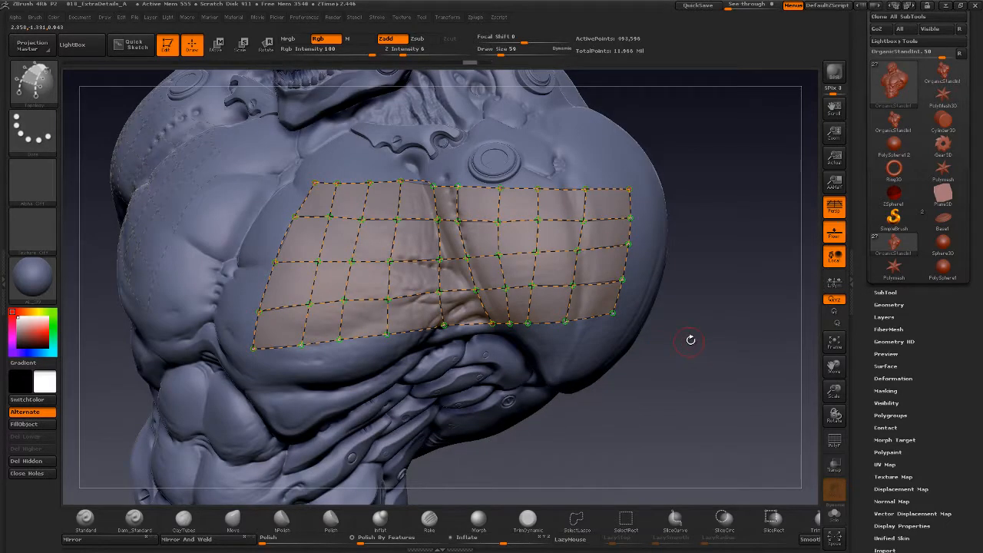
# Step: Set the draw size to 1 and generate the panels as a thin single-sided mesh from the topology curve grid
pyautogui.press('s')
pyautogui.moveTo(694, 339); pyautogui.dragTo(674, 343)
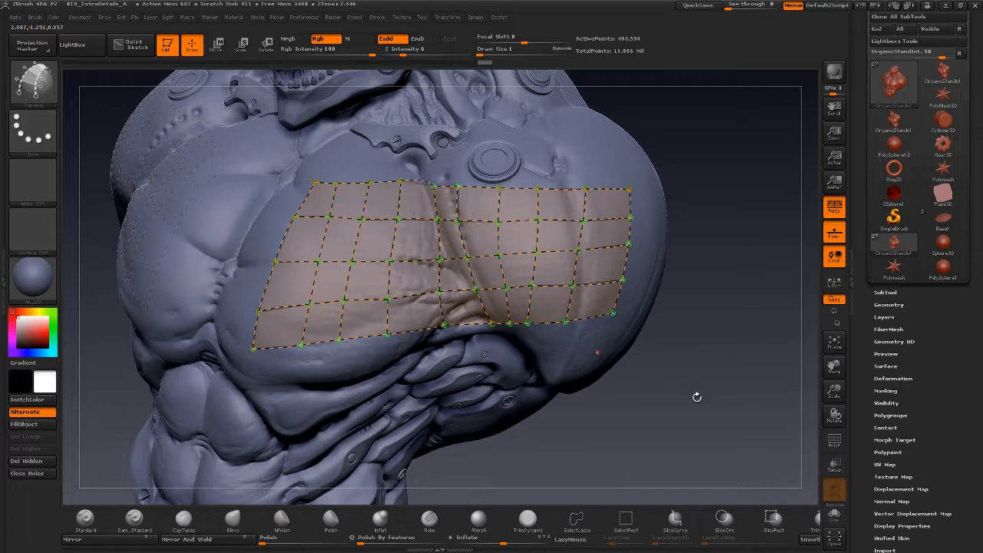
pyautogui.moveTo(696, 396); pyautogui.dragTo(696, 397)
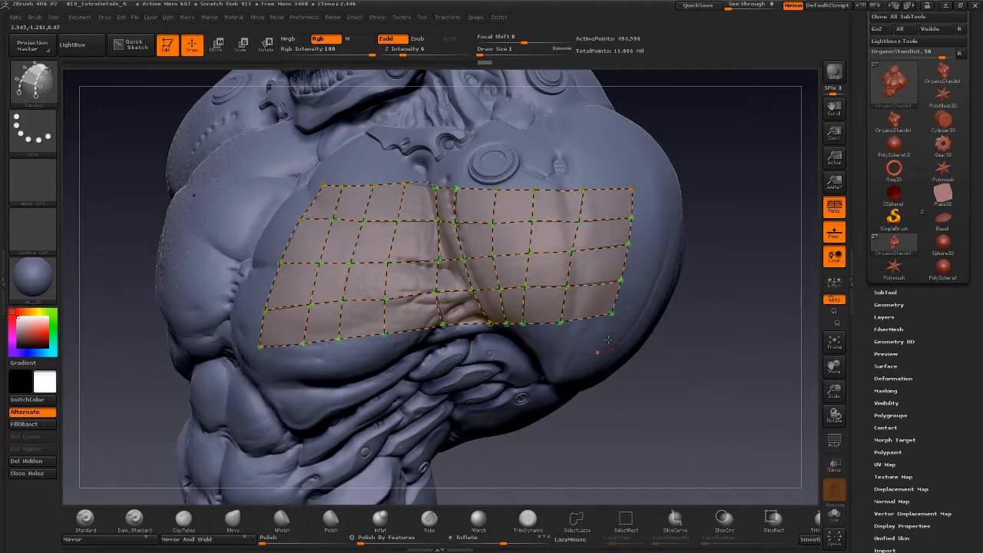
pyautogui.click(646, 345)
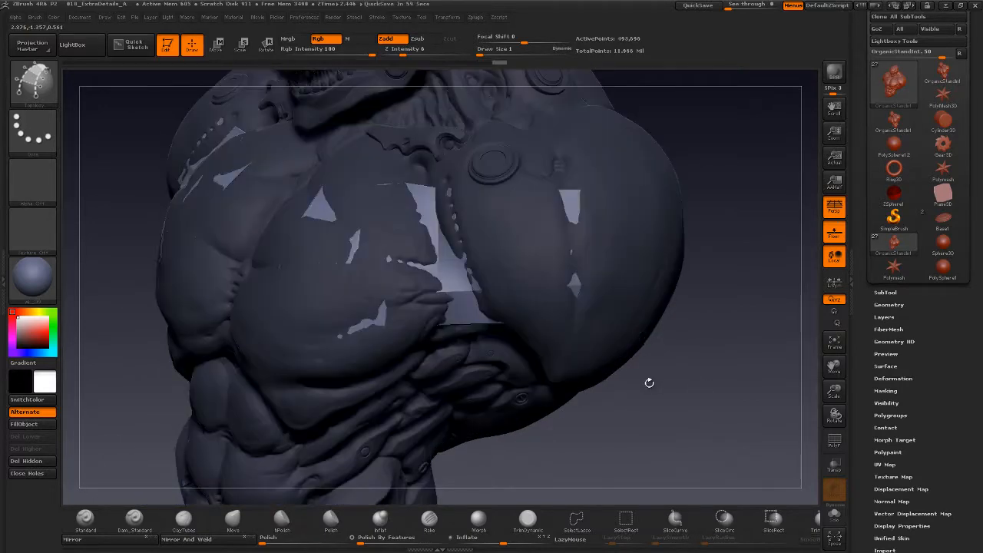
pyautogui.moveTo(651, 382); pyautogui.dragTo(649, 367)
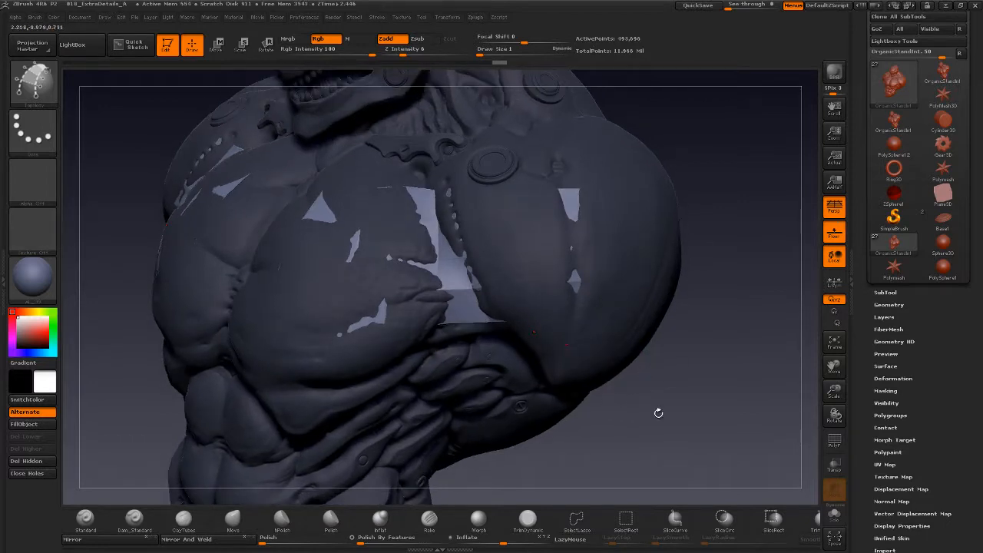
pyautogui.moveTo(656, 426); pyautogui.dragTo(644, 393)
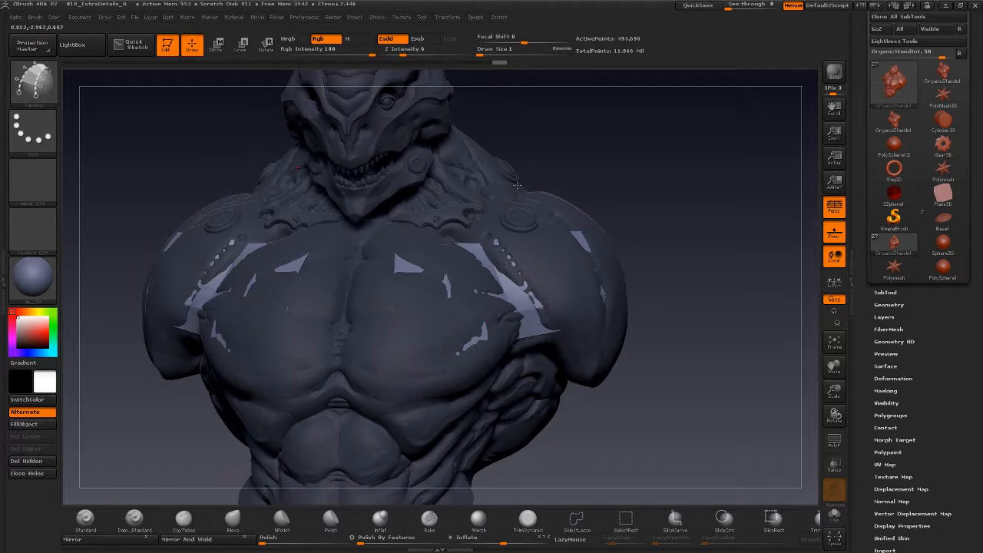
# Step: Split the unmasked panel polygons off the bust into their own subtool
pyautogui.click(885, 292)
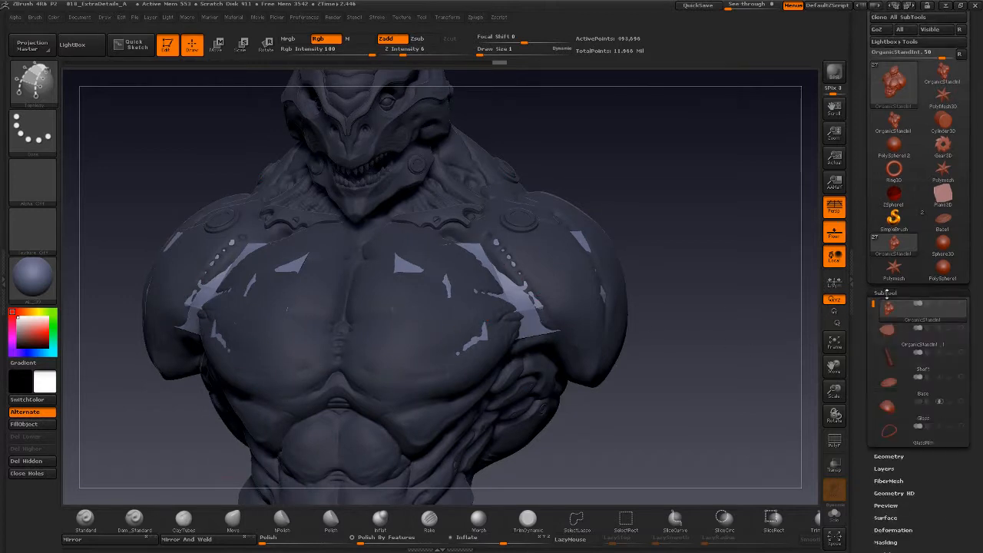
pyautogui.scroll(-3, 863, 349)
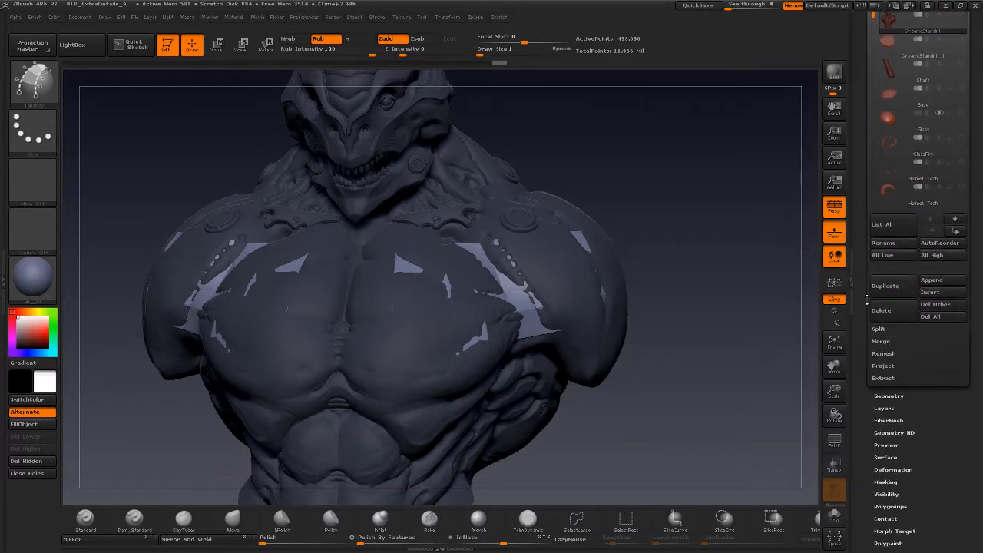
pyautogui.click(879, 330)
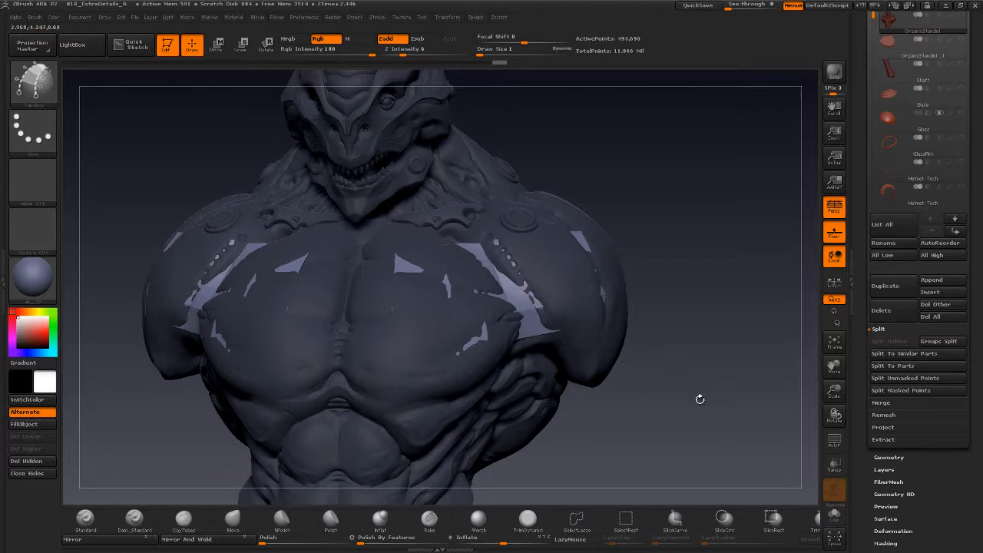
pyautogui.click(927, 379)
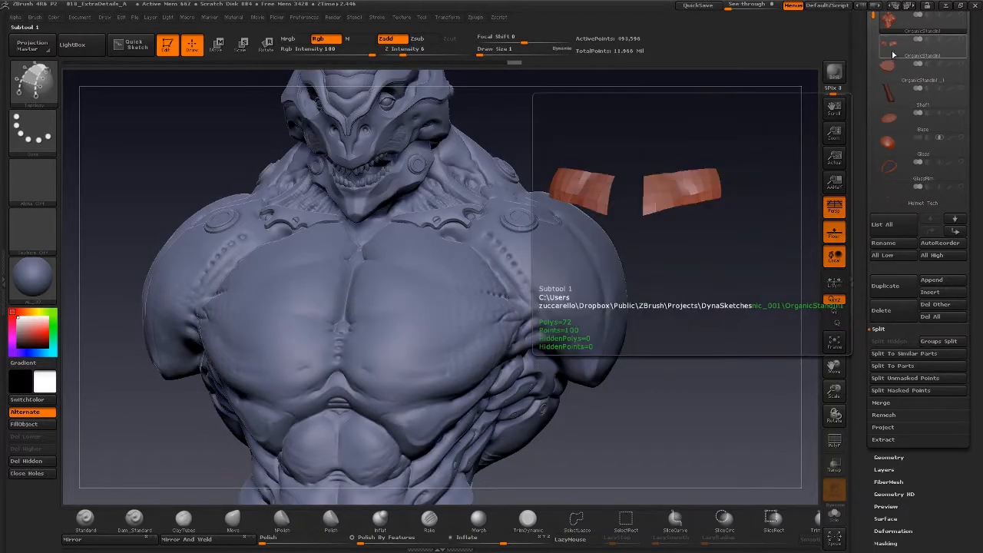
# Step: Select the split-off panel subtool and show its polyframe to examine the panels' polygon flow from several angles
pyautogui.click(892, 53)
pyautogui.moveTo(663, 408); pyautogui.dragTo(755, 367)
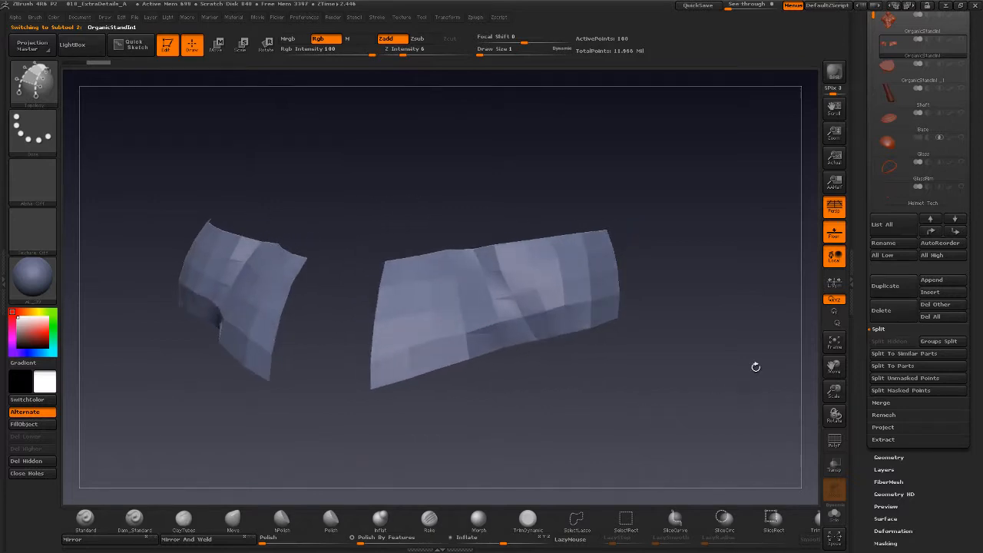
pyautogui.click(835, 441)
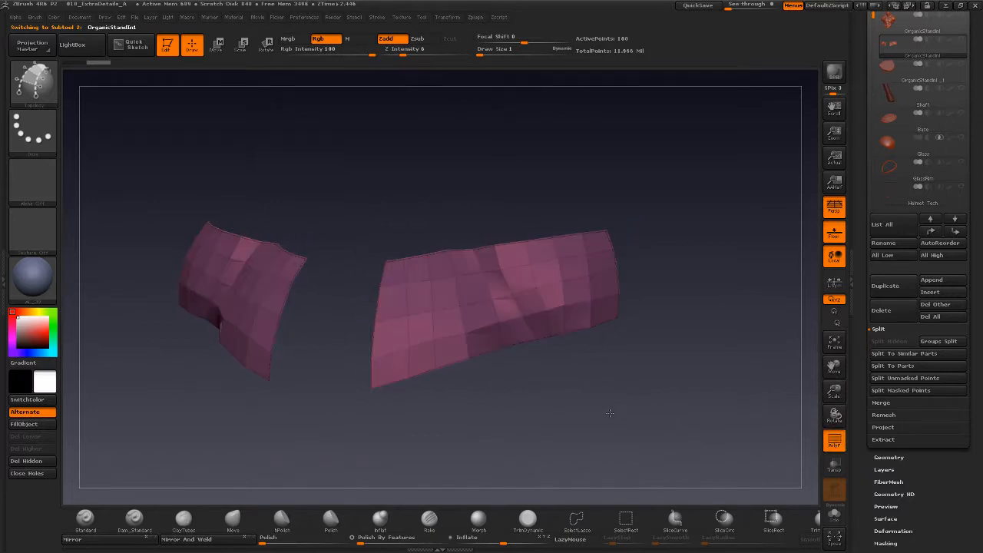
pyautogui.moveTo(609, 413); pyautogui.dragTo(527, 371)
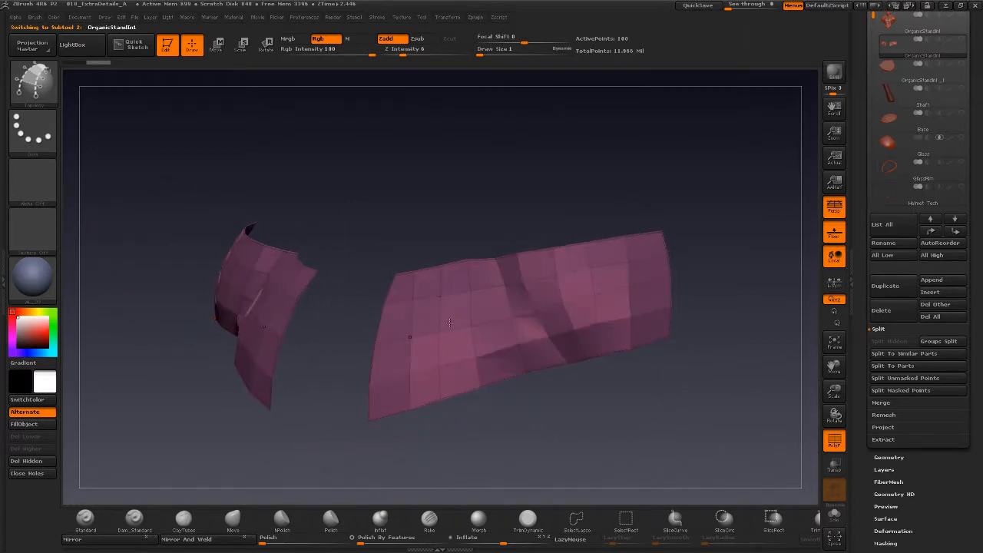
pyautogui.moveTo(613, 406); pyautogui.dragTo(785, 337)
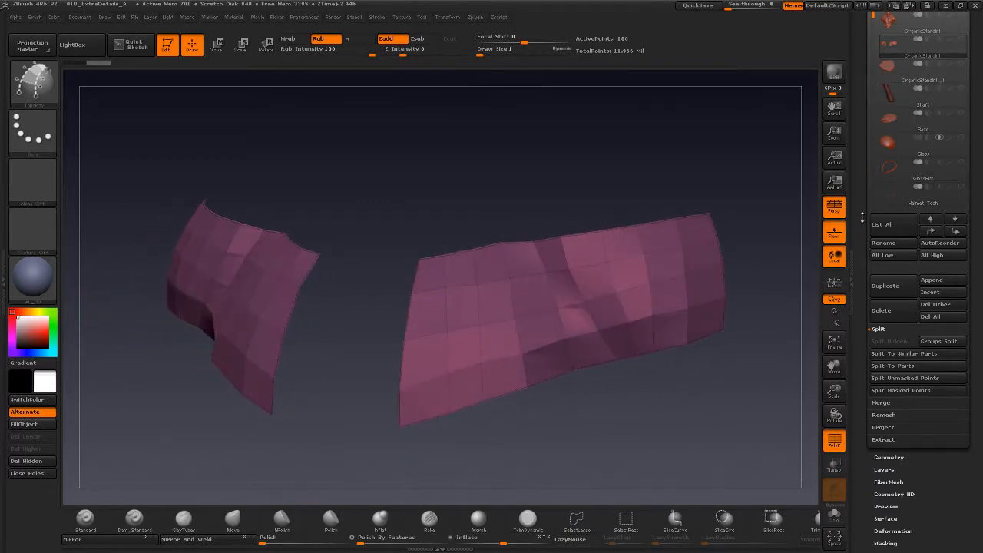
# Step: Clone the panel subtool to keep a separate copy of it among the loaded tools
pyautogui.scroll(5, 863, 231)
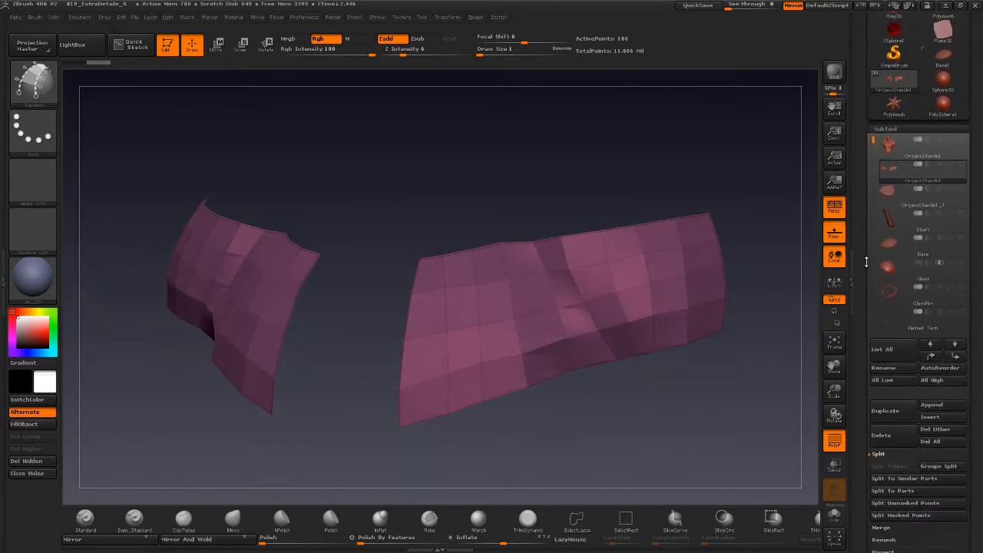
pyautogui.scroll(2, 863, 195)
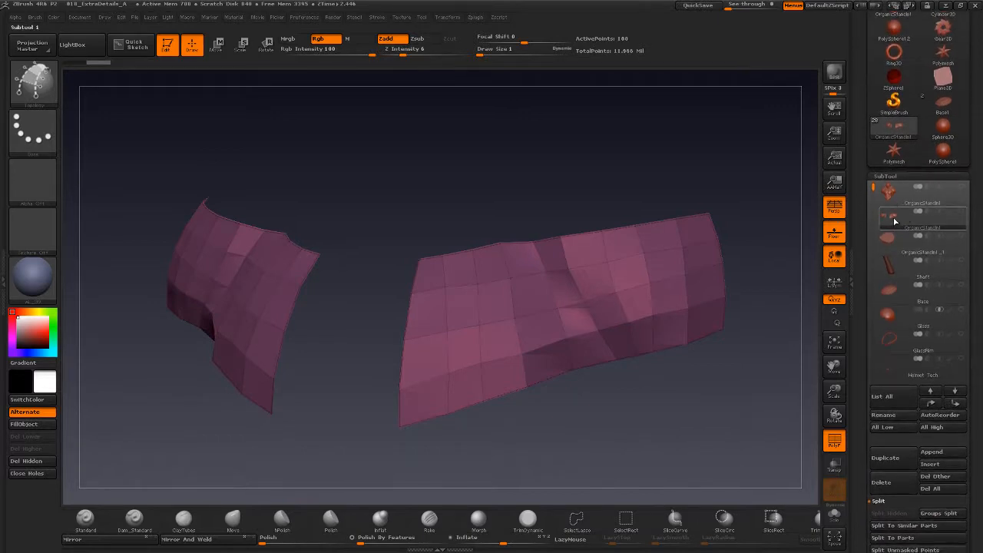
pyautogui.moveTo(895, 221)
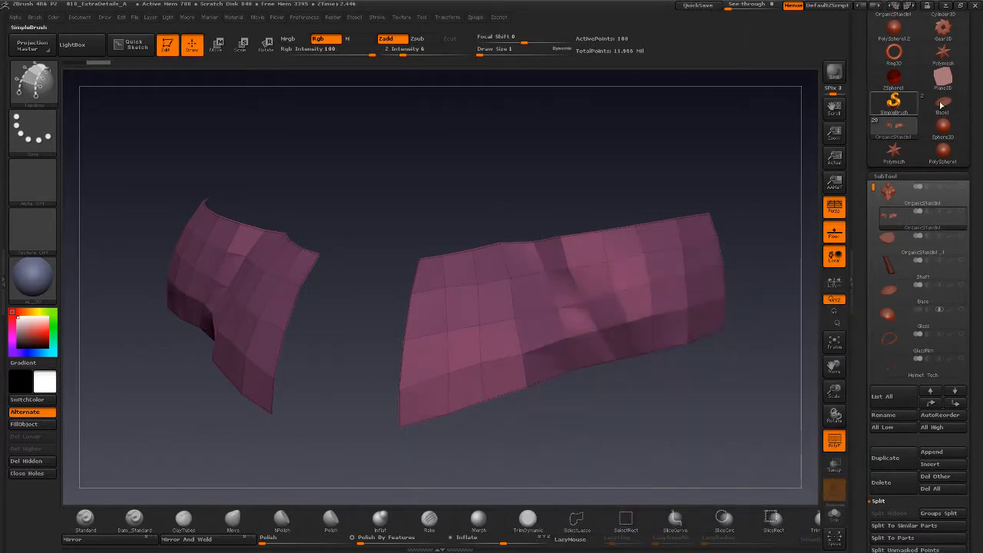
pyautogui.scroll(5, 896, 172)
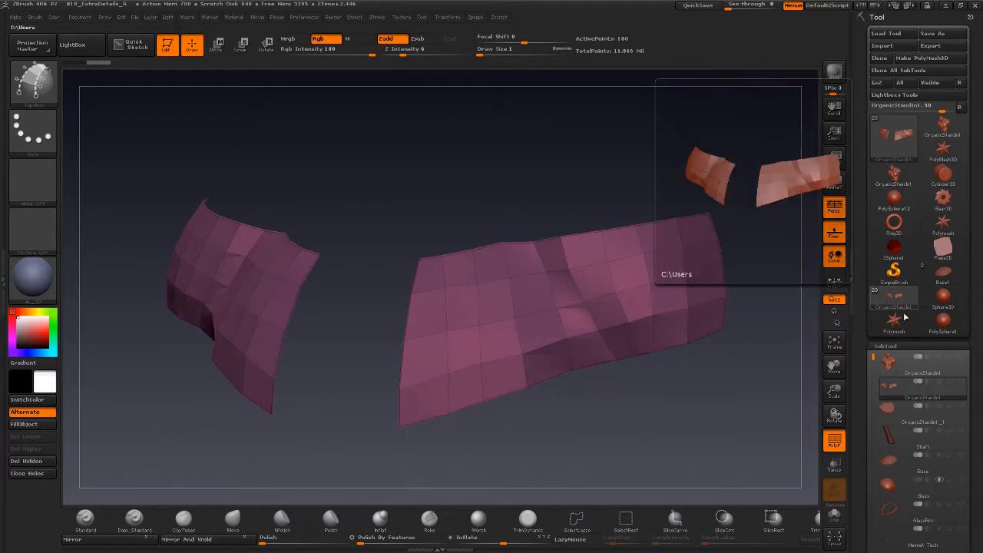
pyautogui.moveTo(889, 321)
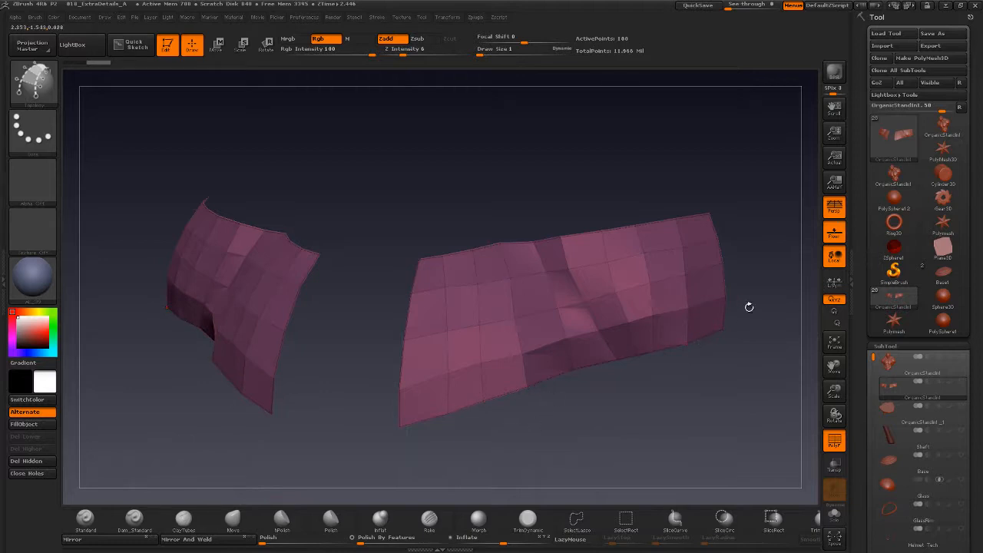
pyautogui.scroll(-2, 860, 335)
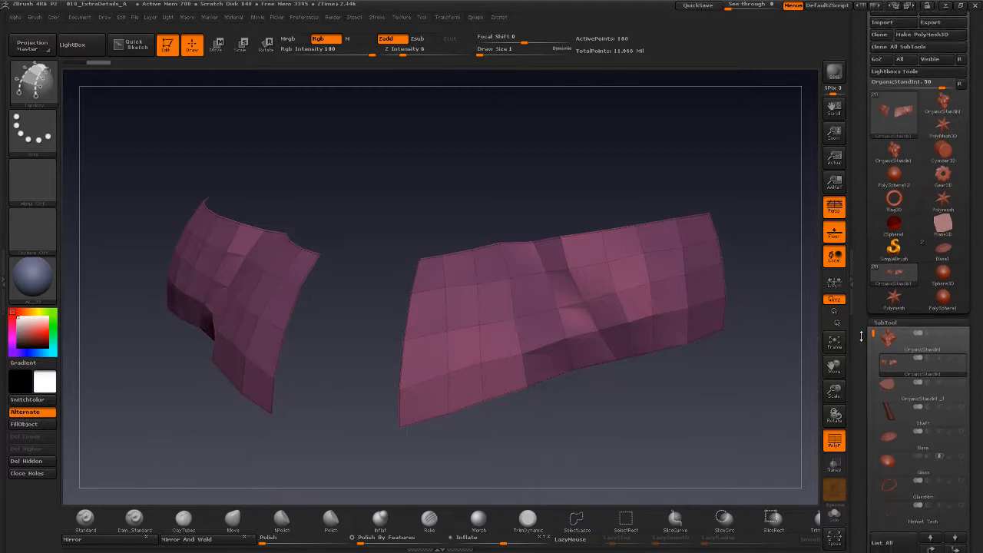
pyautogui.scroll(2, 861, 337)
pyautogui.moveTo(895, 391)
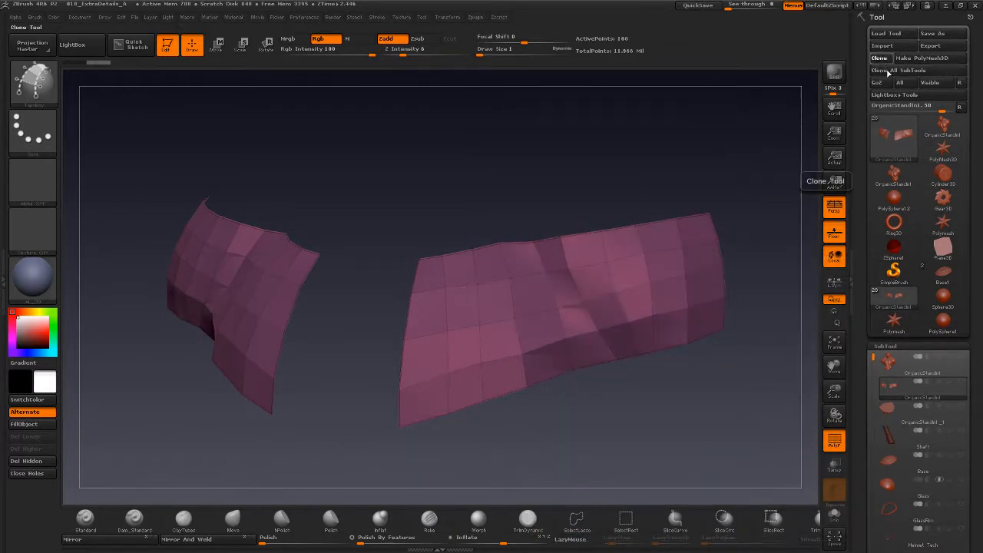
pyautogui.click(884, 70)
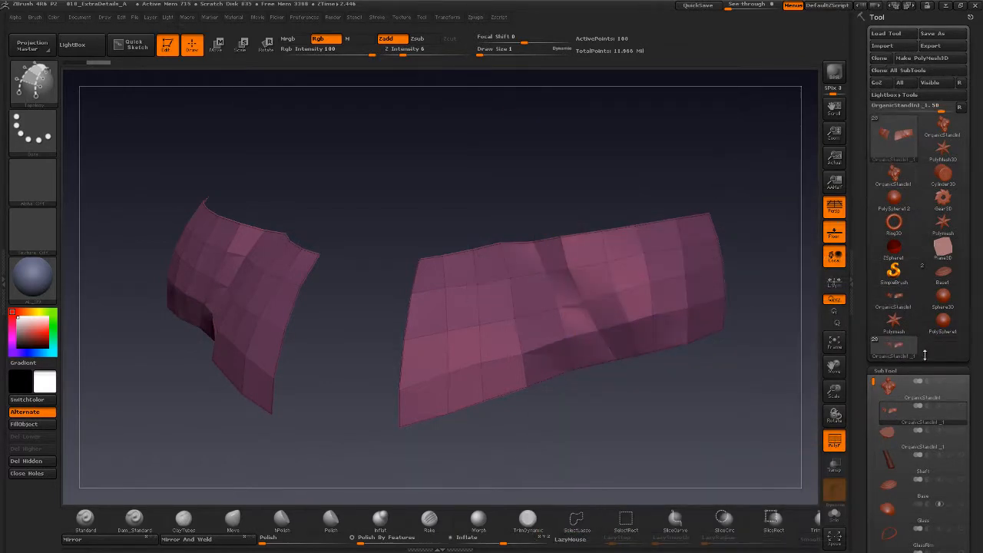
# Step: Make the creature bust the active subtool, hide the polyframe, and frame its head and torso from the front
pyautogui.moveTo(896, 304)
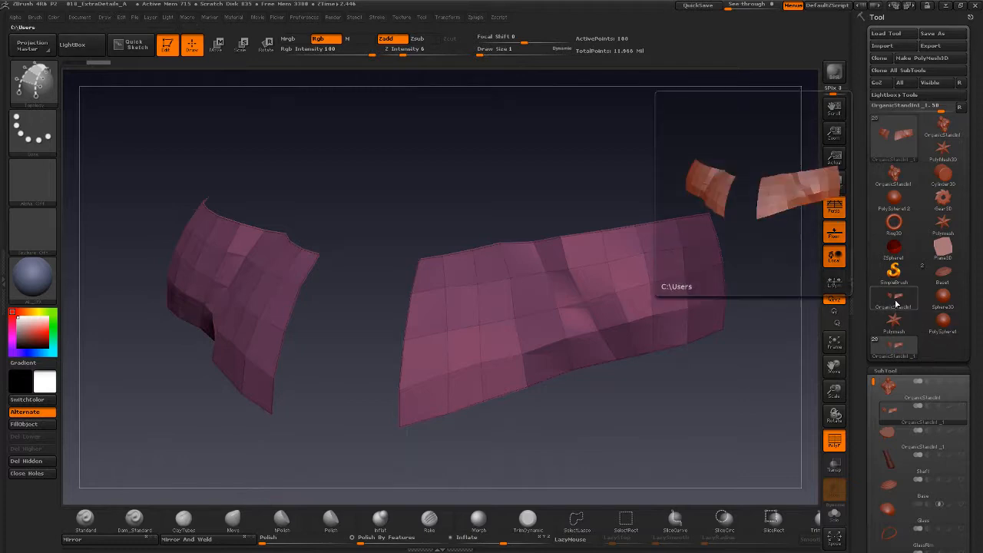
pyautogui.click(890, 391)
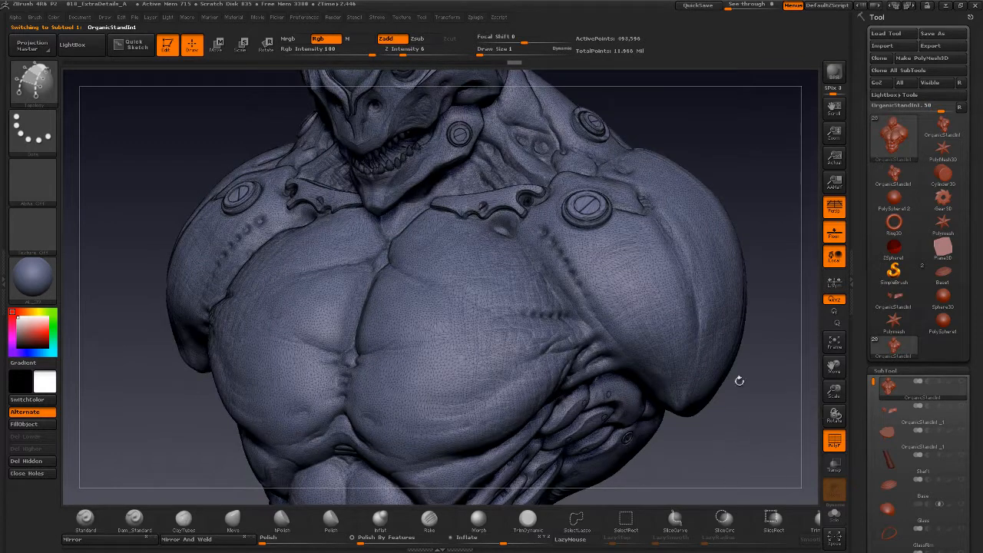
pyautogui.click(835, 444)
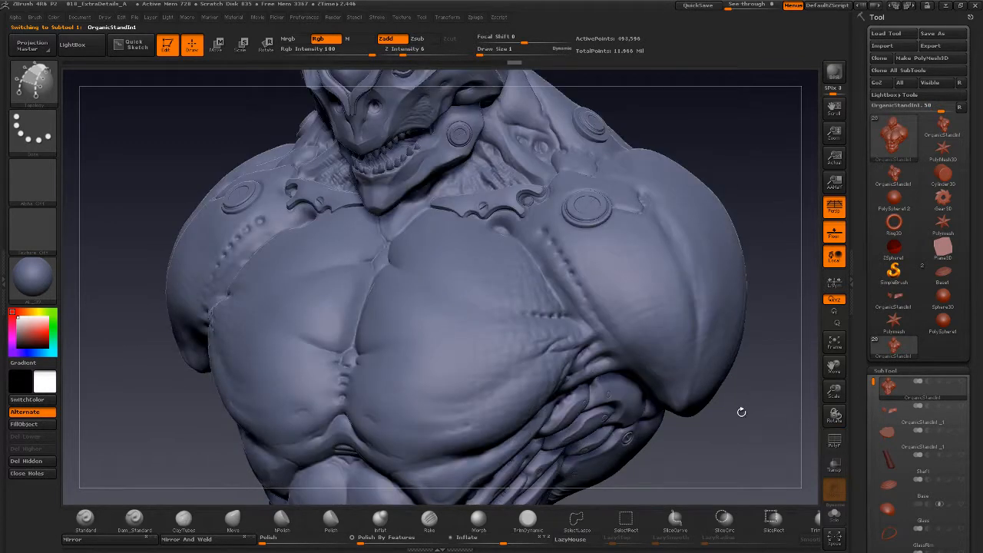
pyautogui.keyDown('alt'); pyautogui.moveTo(743, 426); pyautogui.dragTo(735, 407); pyautogui.keyUp('alt')
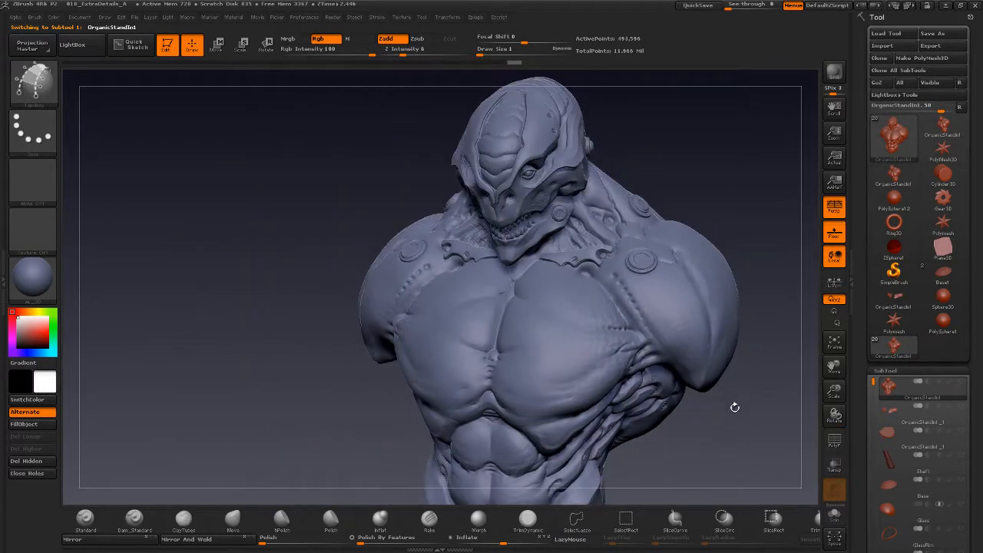
pyautogui.keyDown('alt'); pyautogui.moveTo(659, 432); pyautogui.dragTo(579, 427); pyautogui.keyUp('alt')
pyautogui.moveTo(654, 452); pyautogui.dragTo(659, 422)
pyautogui.keyDown('alt'); pyautogui.moveTo(741, 411); pyautogui.dragTo(878, 333); pyautogui.keyUp('alt')
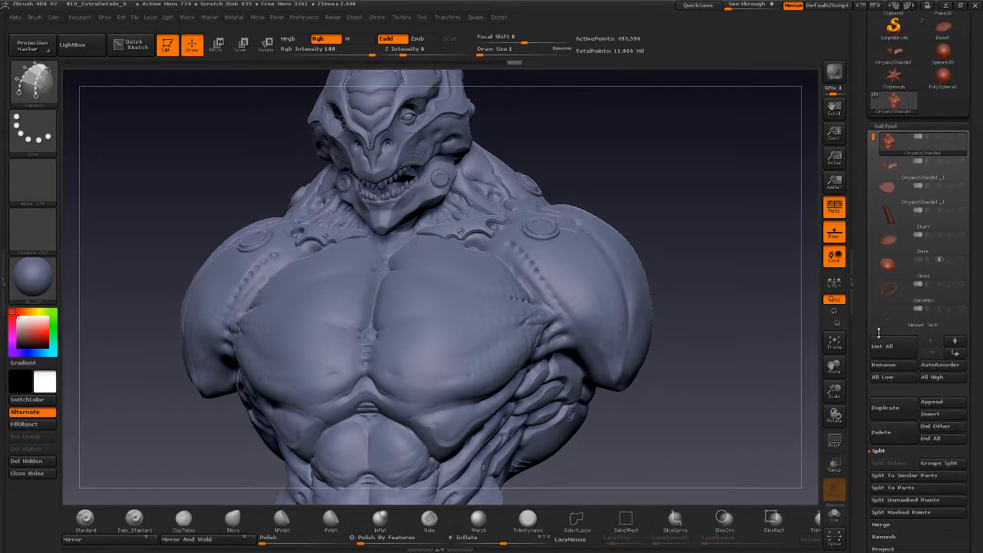
# Step: Append a ZSphere to the creature's subtools and make it the active subtool
pyautogui.click(931, 402)
pyautogui.click(932, 401)
pyautogui.click(783, 296)
pyautogui.moveTo(873, 138); pyautogui.dragTo(873, 297)
pyautogui.click(887, 265)
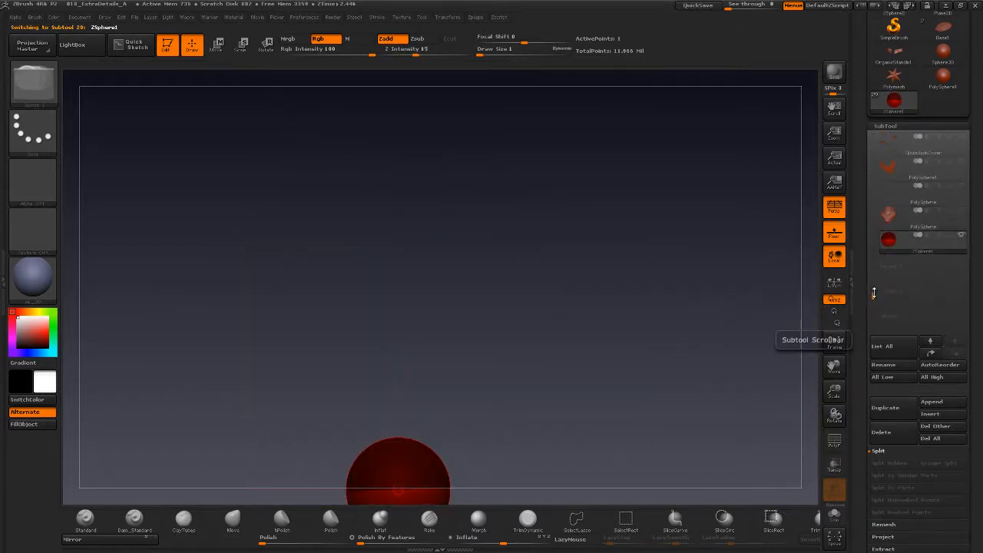
# Step: Hide all the other subtools, then show only the creature bust again alongside the active ZSphere
pyautogui.moveTo(941, 172)
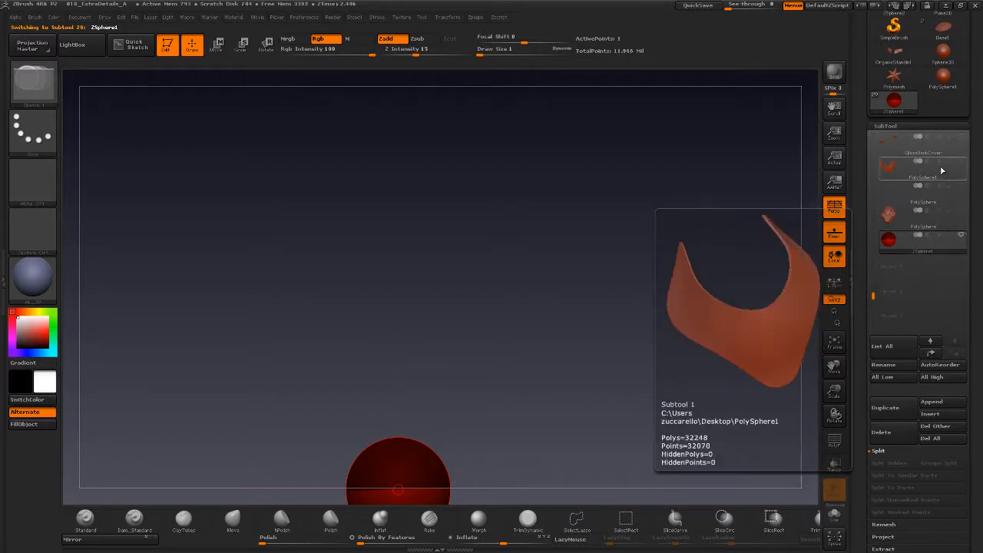
pyautogui.moveTo(943, 251)
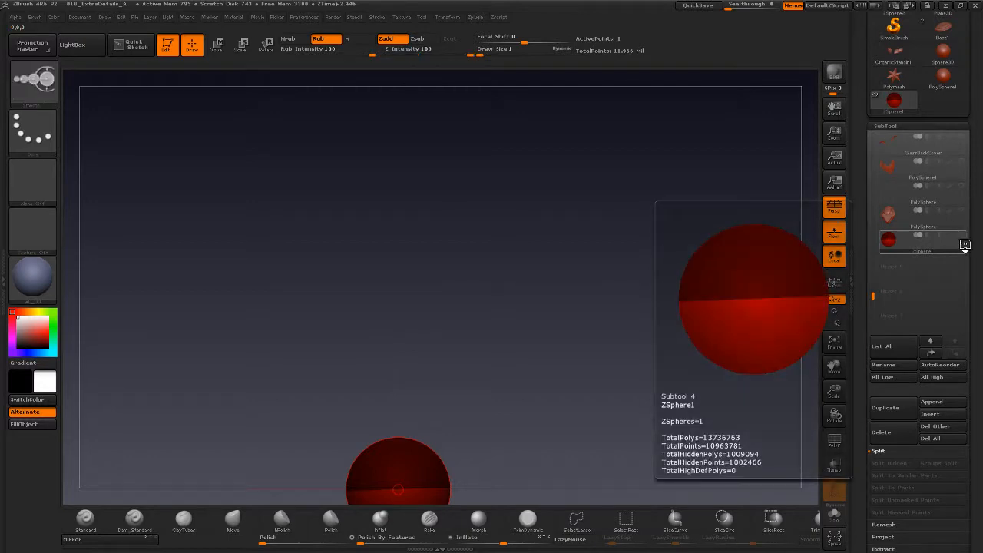
pyautogui.keyDown('shift'); pyautogui.click(960, 239); pyautogui.keyUp('shift')
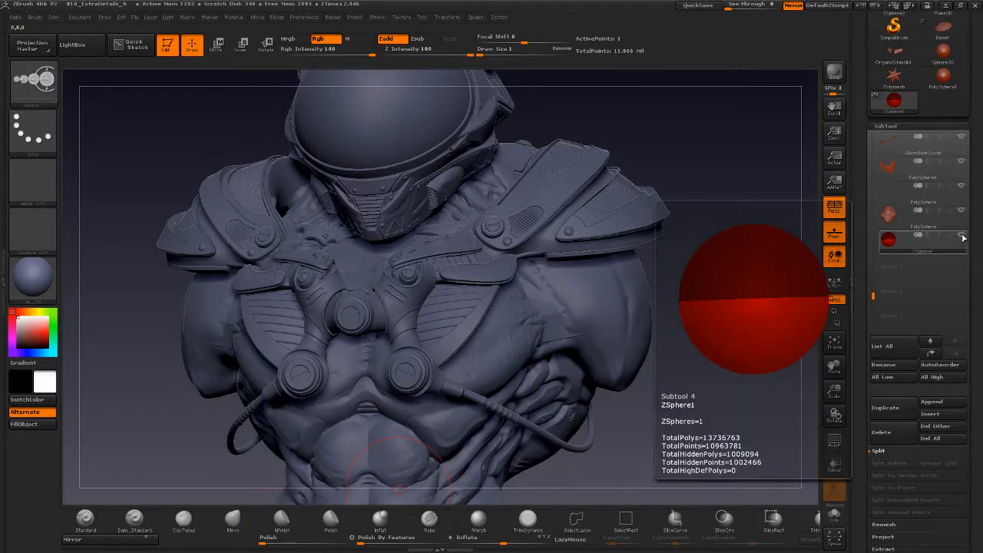
pyautogui.keyDown('shift'); pyautogui.click(961, 239); pyautogui.keyUp('shift')
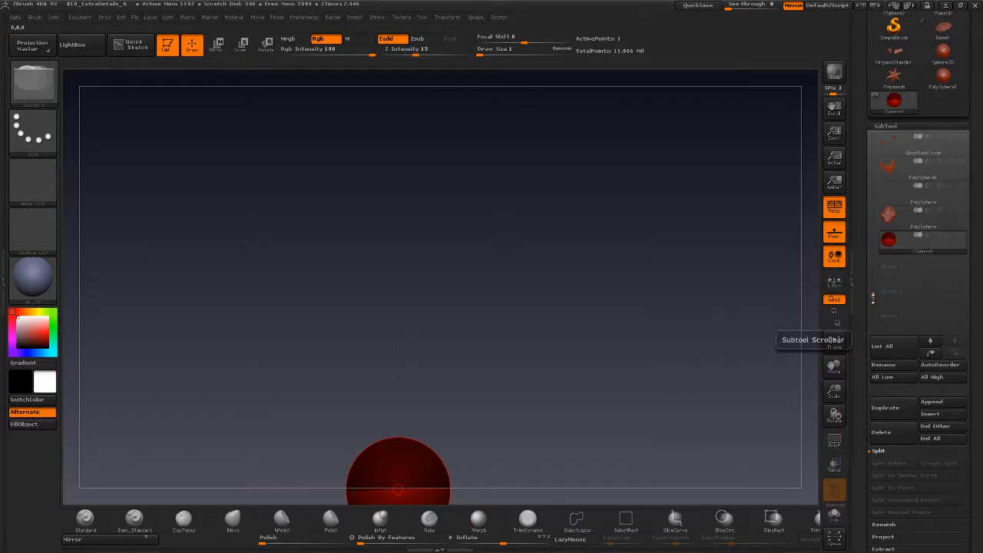
pyautogui.moveTo(872, 298); pyautogui.dragTo(873, 129)
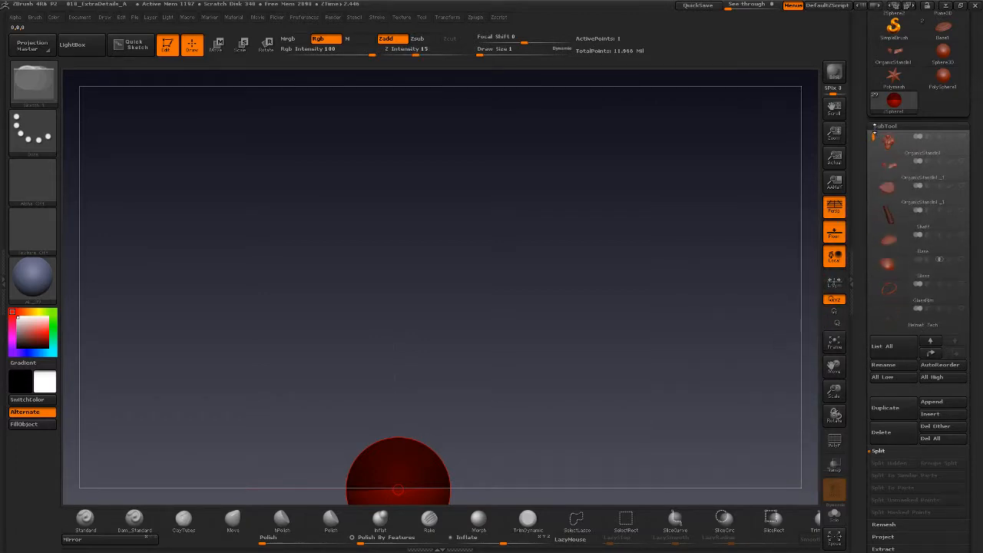
pyautogui.keyDown('shift'); pyautogui.click(960, 138); pyautogui.keyUp('shift')
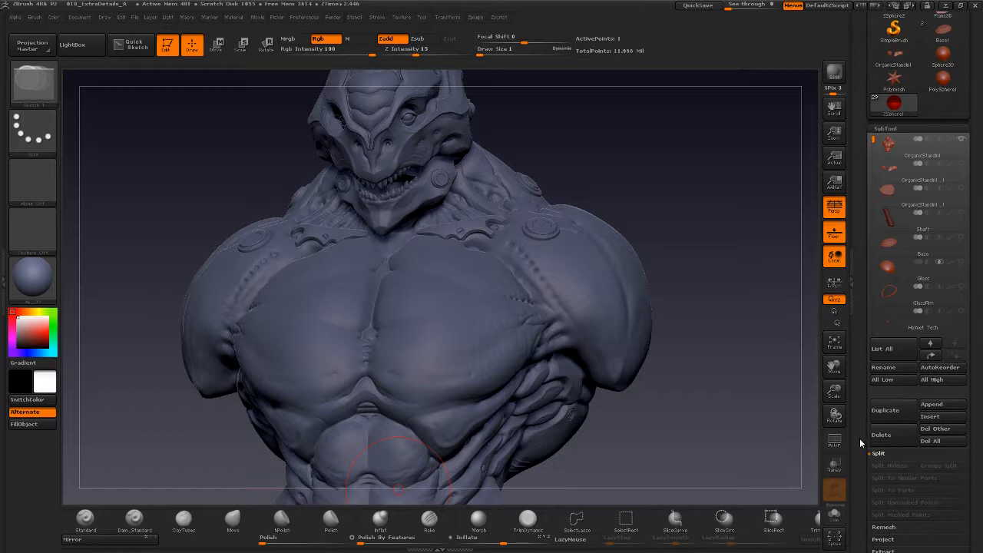
# Step: Select the cloned armor panel mesh as the ZSphere's topology and turn on Edit Topology
pyautogui.scroll(-8, 860, 452)
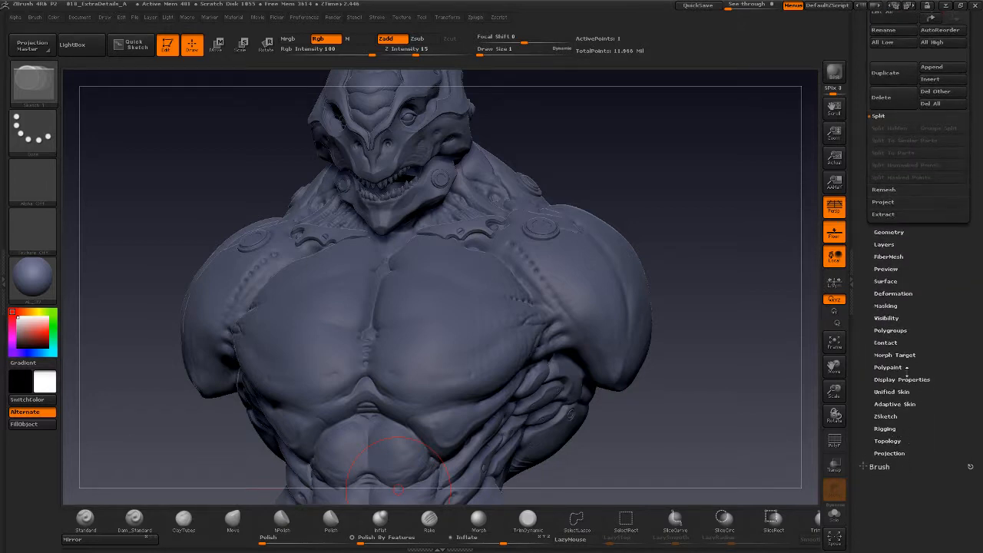
pyautogui.click(888, 440)
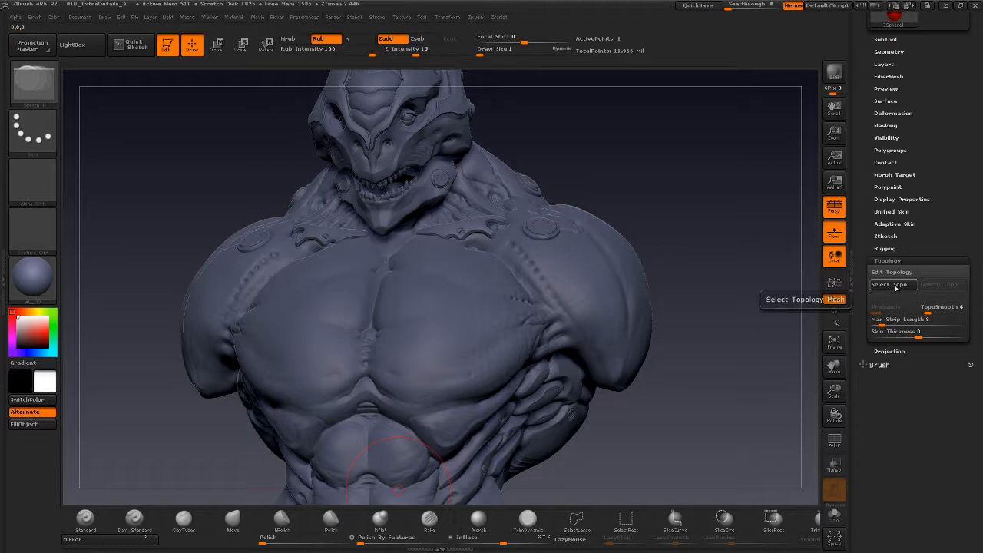
pyautogui.click(895, 285)
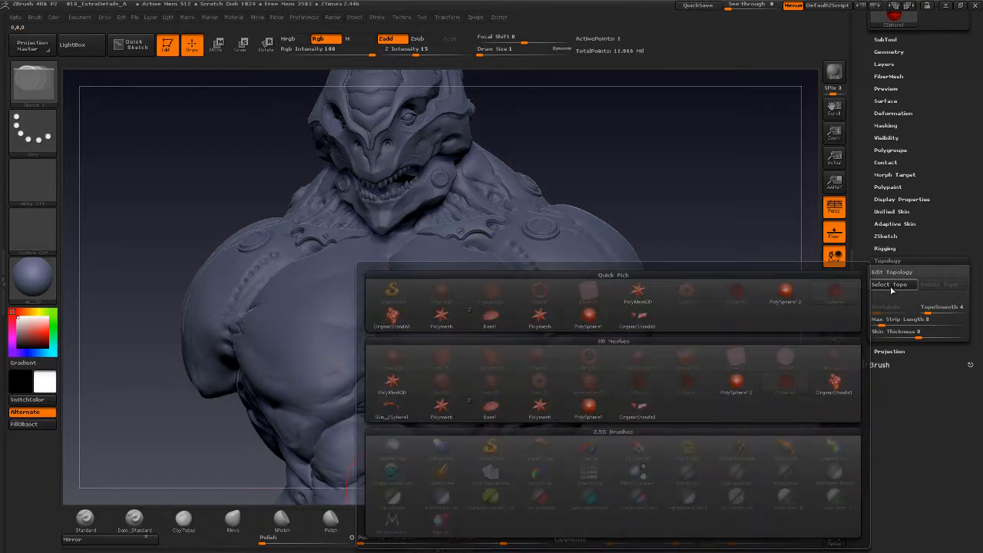
pyautogui.click(647, 320)
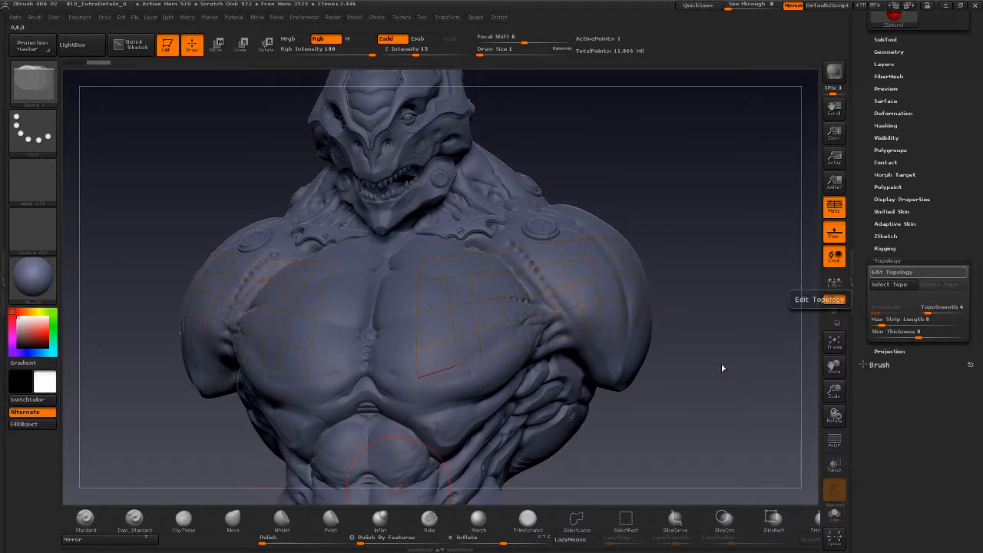
pyautogui.click(834, 211)
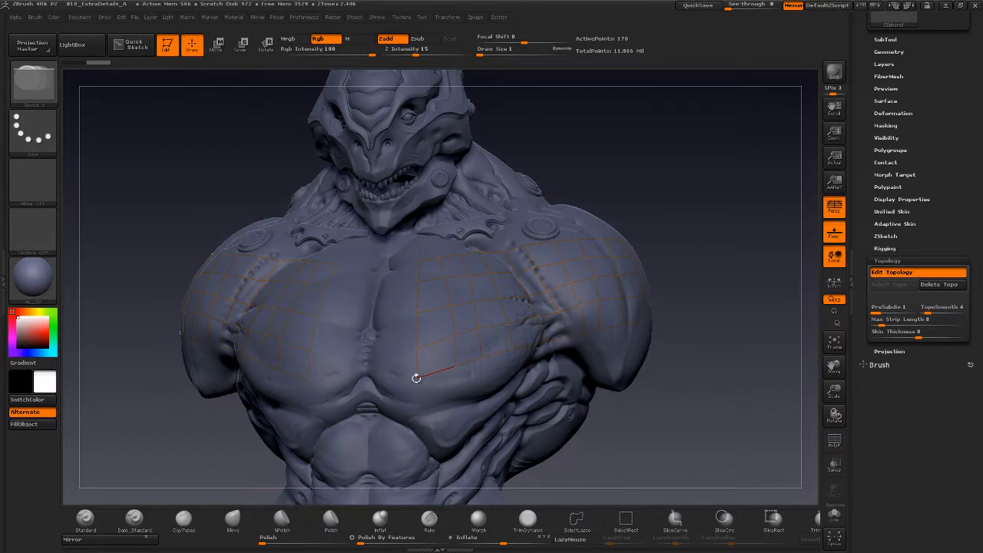
# Step: Switch to Move mode and reposition the topology points along the lower chest panel to even out its grid
pyautogui.click(220, 48)
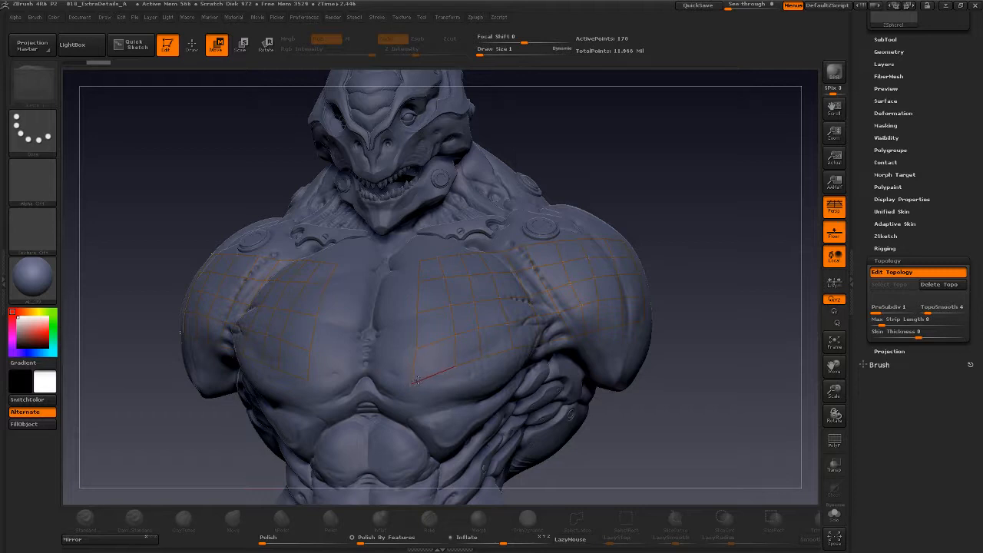
pyautogui.moveTo(418, 379); pyautogui.dragTo(642, 398)
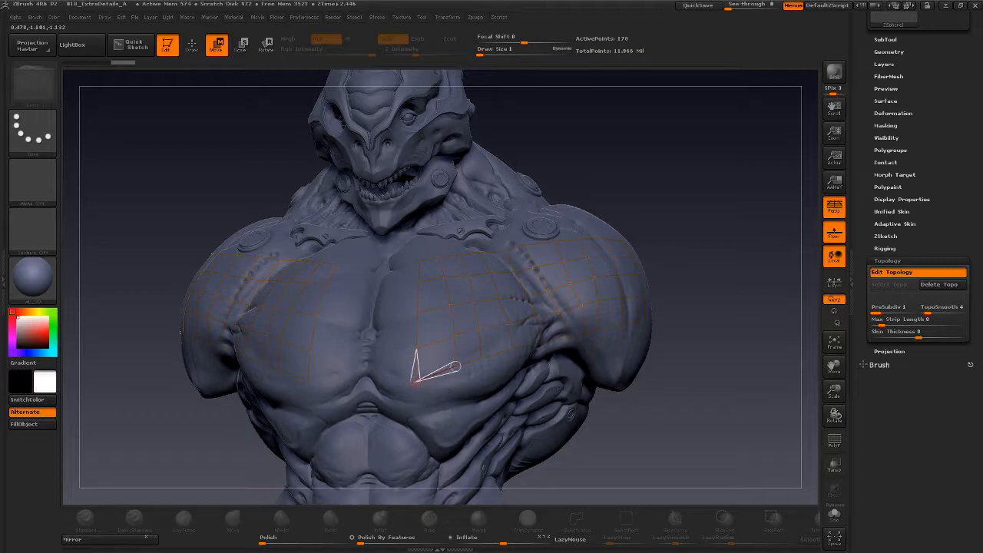
pyautogui.hotkey('ctrl', 'z')
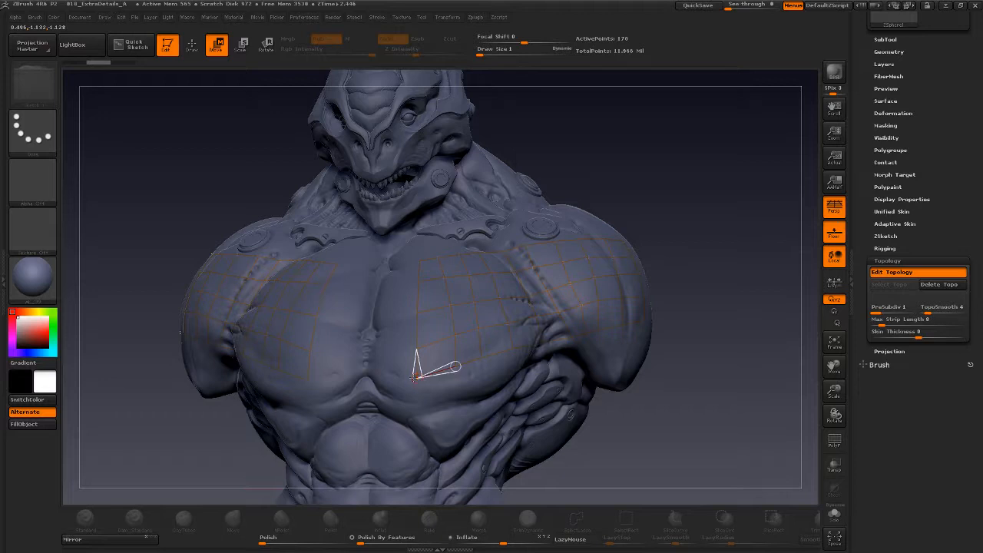
pyautogui.keyDown('alt'); pyautogui.moveTo(643, 422); pyautogui.dragTo(660, 430); pyautogui.keyUp('alt')
pyautogui.moveTo(418, 378); pyautogui.dragTo(454, 375)
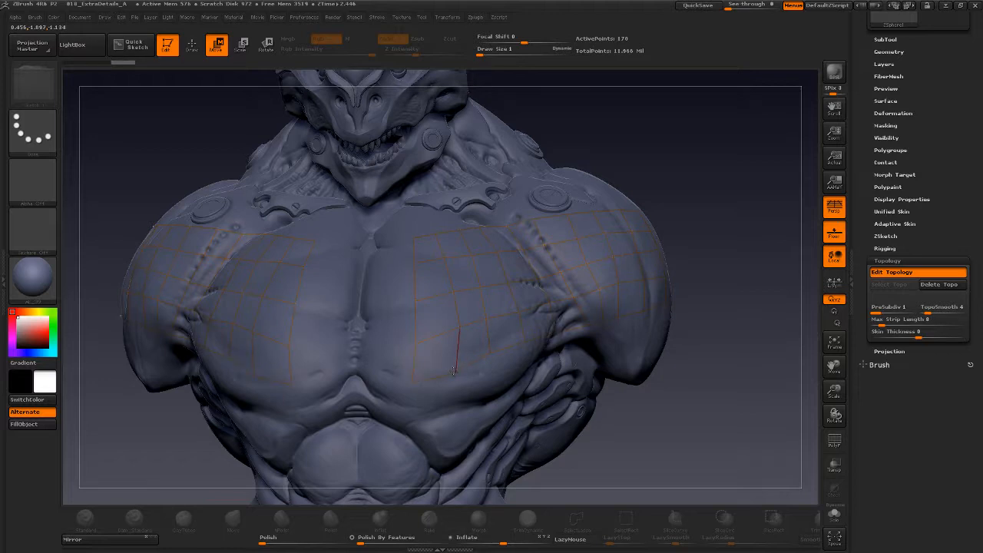
pyautogui.moveTo(459, 327); pyautogui.dragTo(456, 331)
pyautogui.click(486, 321)
pyautogui.click(486, 350)
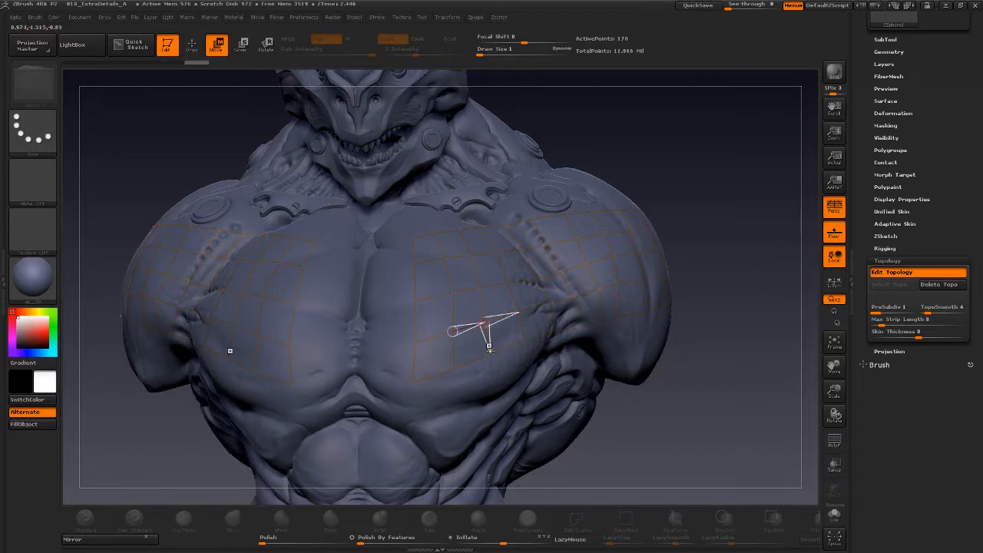
pyautogui.moveTo(490, 353); pyautogui.dragTo(485, 357)
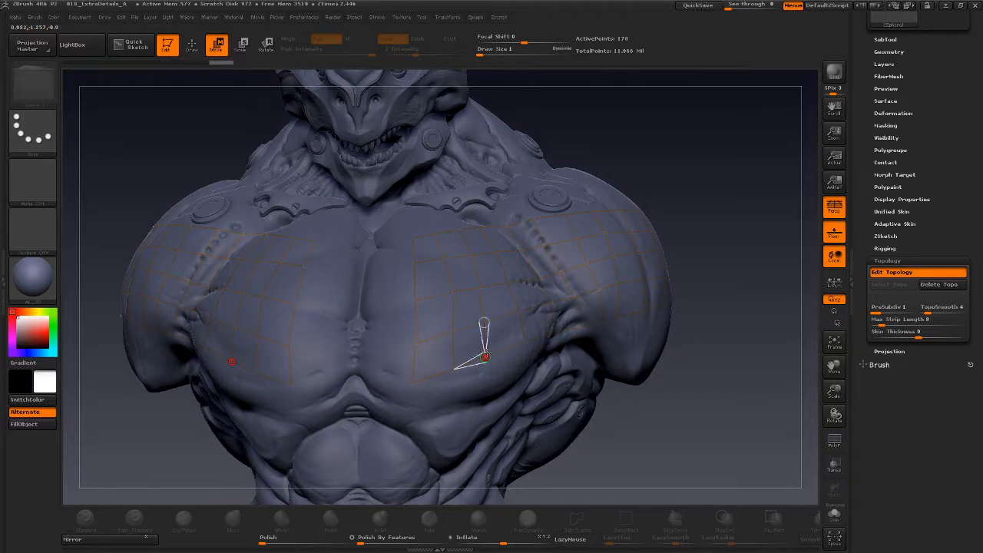
# Step: Enlarge the draw size and shift topology points along the upper chest and shoulder to smooth the panel's edge
pyautogui.press('s')
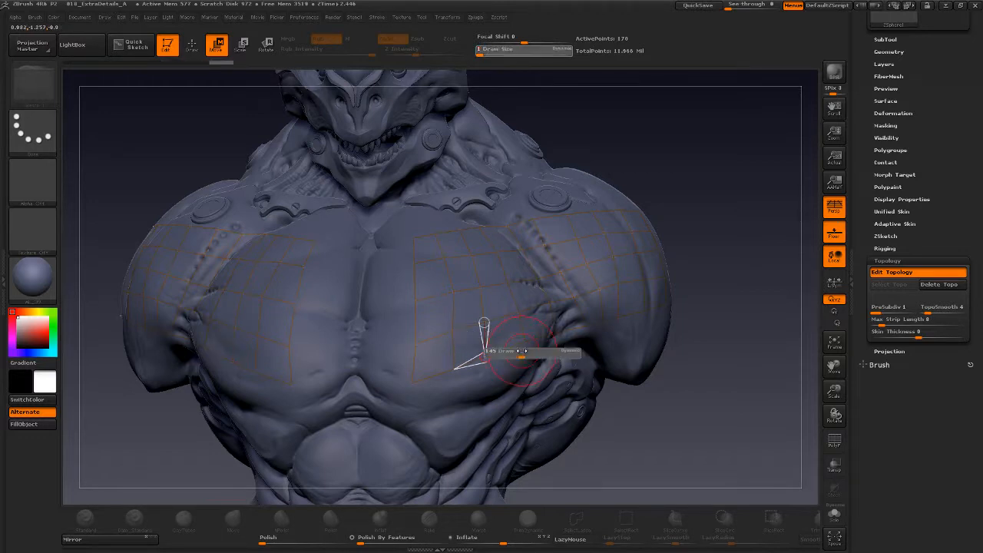
pyautogui.moveTo(522, 351); pyautogui.dragTo(527, 350)
pyautogui.moveTo(709, 344); pyautogui.dragTo(516, 340)
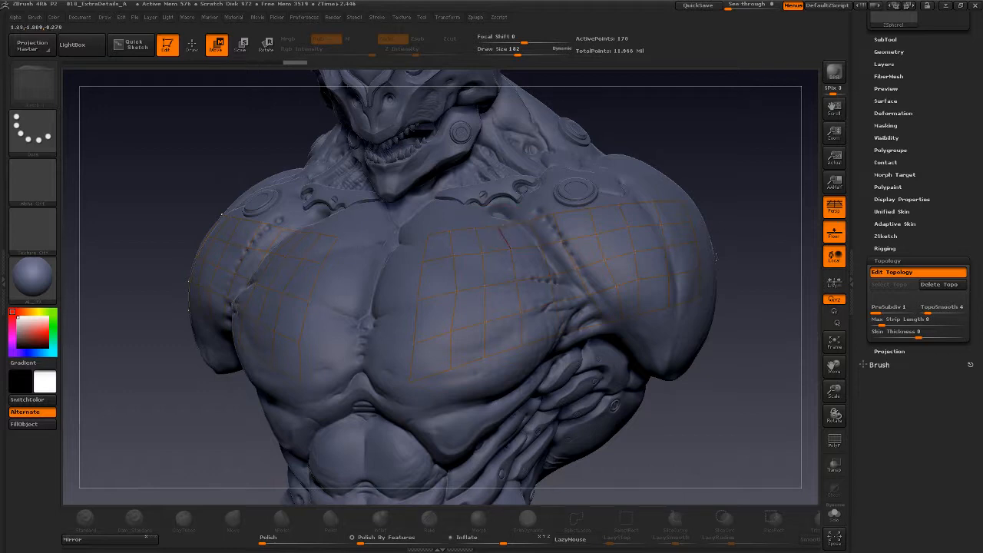
pyautogui.moveTo(757, 274); pyautogui.dragTo(693, 258)
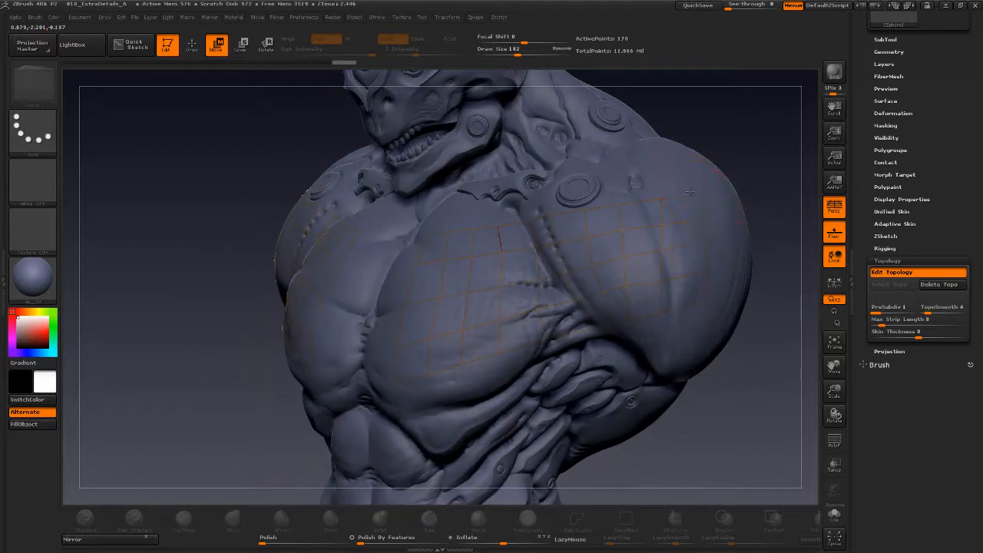
pyautogui.moveTo(653, 201); pyautogui.dragTo(649, 201)
pyautogui.moveTo(768, 257)
pyautogui.mouseDown()
pyautogui.moveTo(695, 253)
pyautogui.moveTo(791, 261)
pyautogui.mouseUp()
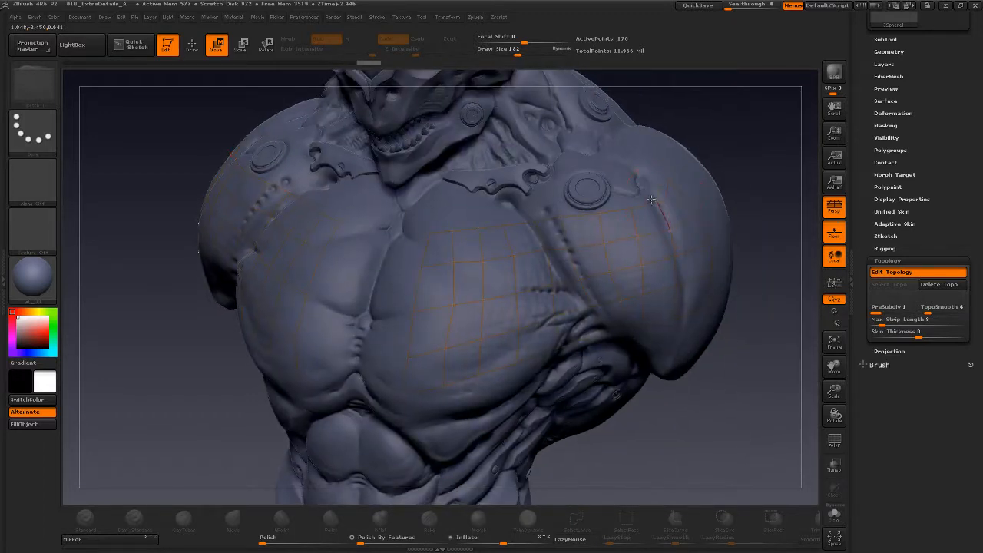
pyautogui.moveTo(670, 227)
pyautogui.mouseDown()
pyautogui.moveTo(664, 178)
pyautogui.moveTo(654, 202)
pyautogui.moveTo(696, 229)
pyautogui.mouseUp()
pyautogui.moveTo(748, 380); pyautogui.dragTo(746, 367)
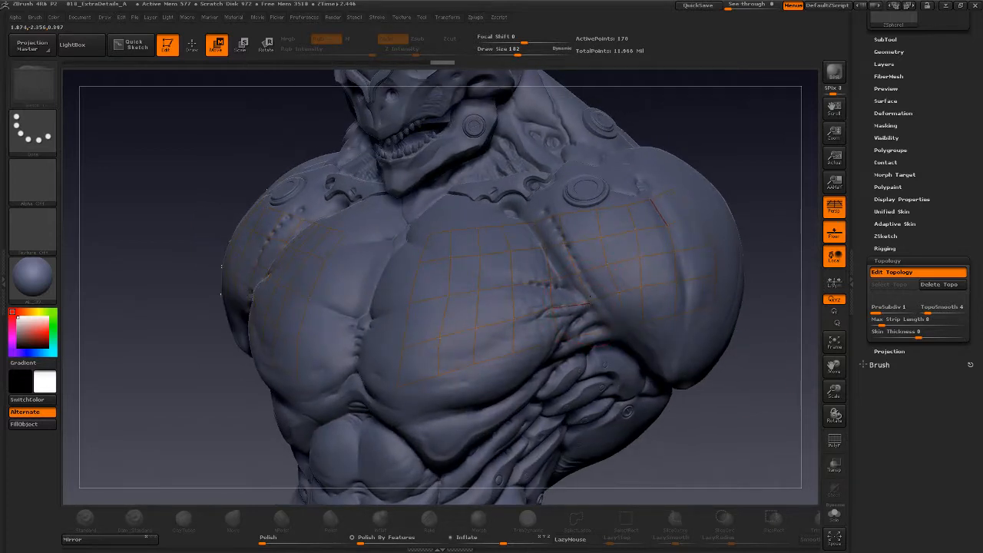
# Step: Adjust the topology points near the armpit where the chest and shoulder grids meet, undoing unwanted moves
pyautogui.moveTo(590, 298); pyautogui.dragTo(541, 248)
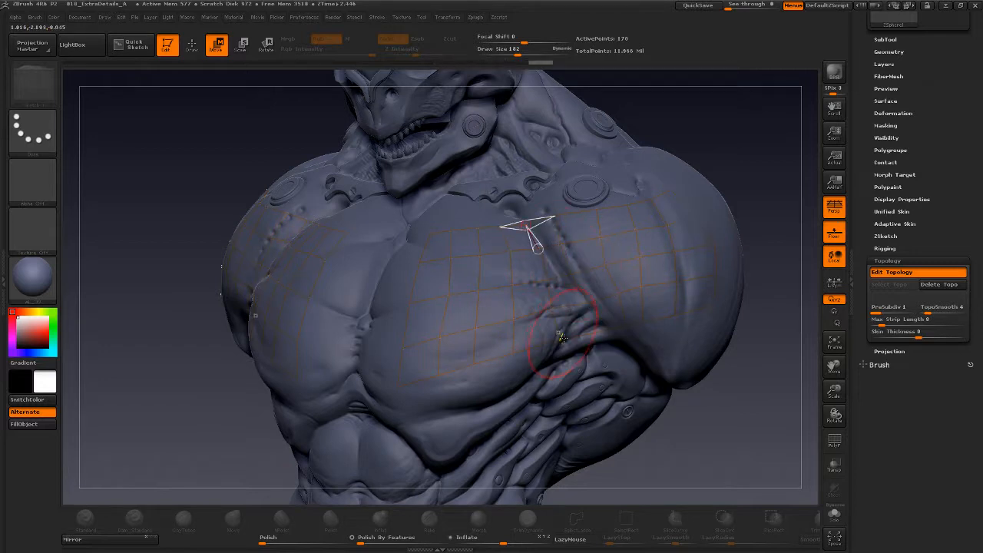
pyautogui.moveTo(562, 337); pyautogui.dragTo(558, 342)
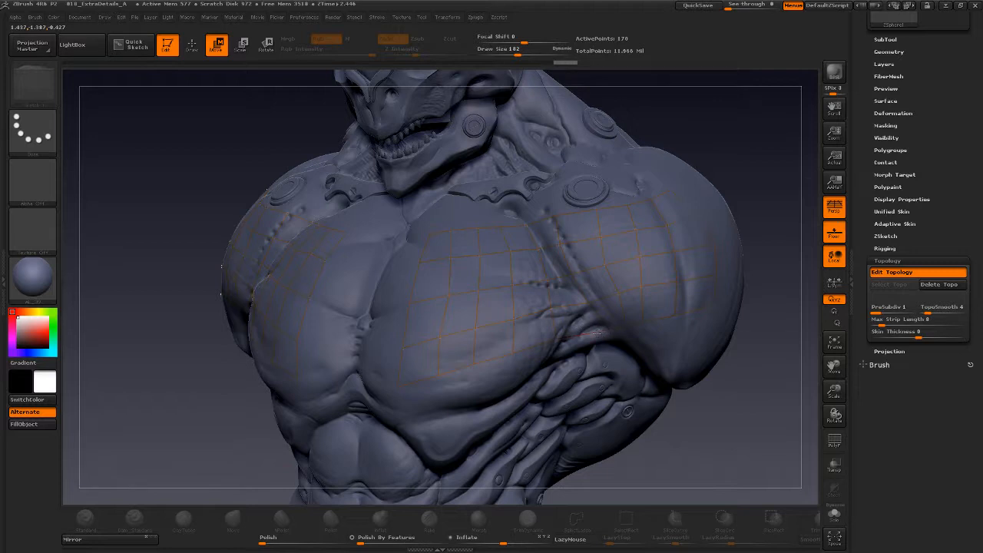
pyautogui.click(644, 287)
pyautogui.hotkey('ctrl', 'z')
pyautogui.click(547, 279)
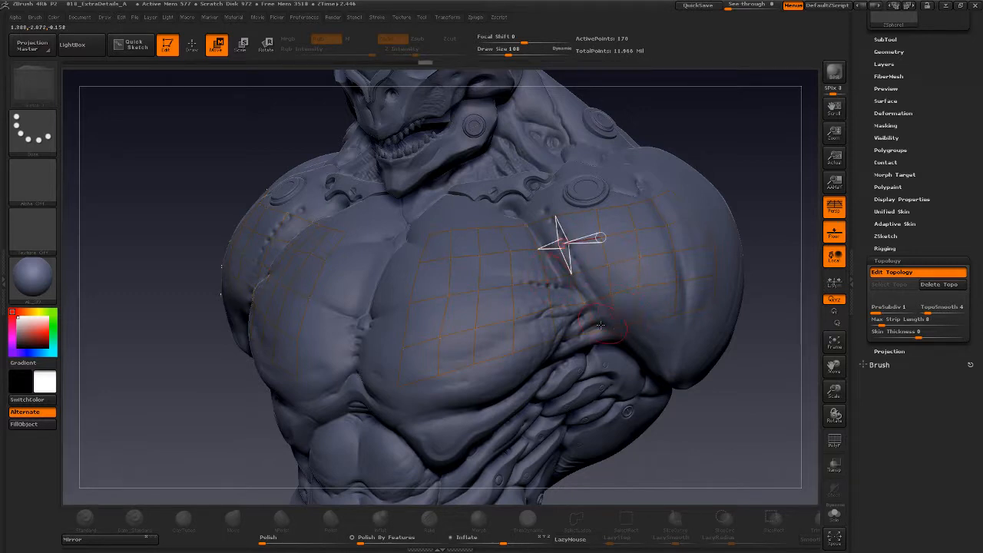
pyautogui.hotkey('ctrl', 'z')
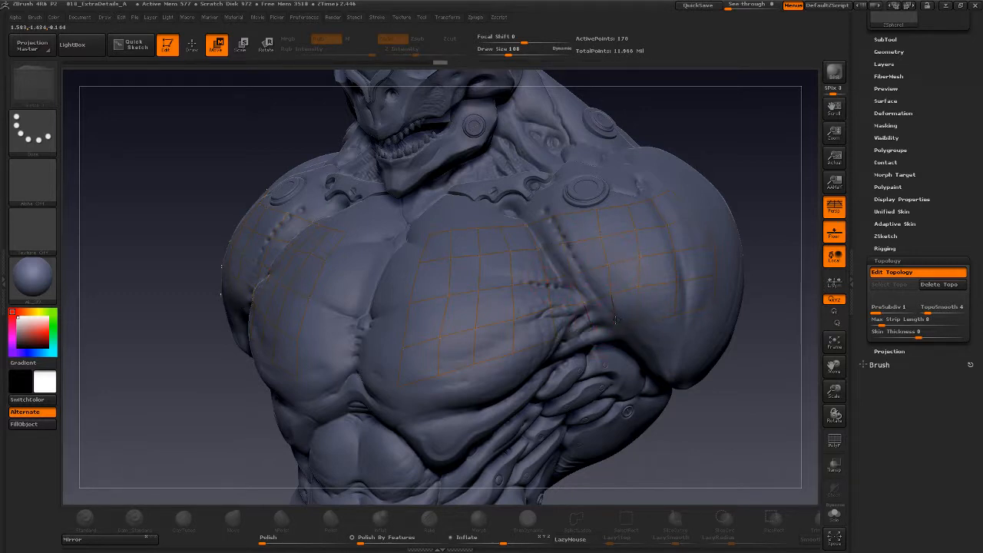
# Step: Even out the spacing of the topology points across the middle and outer part of the shoulder grid
pyautogui.moveTo(732, 312); pyautogui.dragTo(706, 305, button='right')
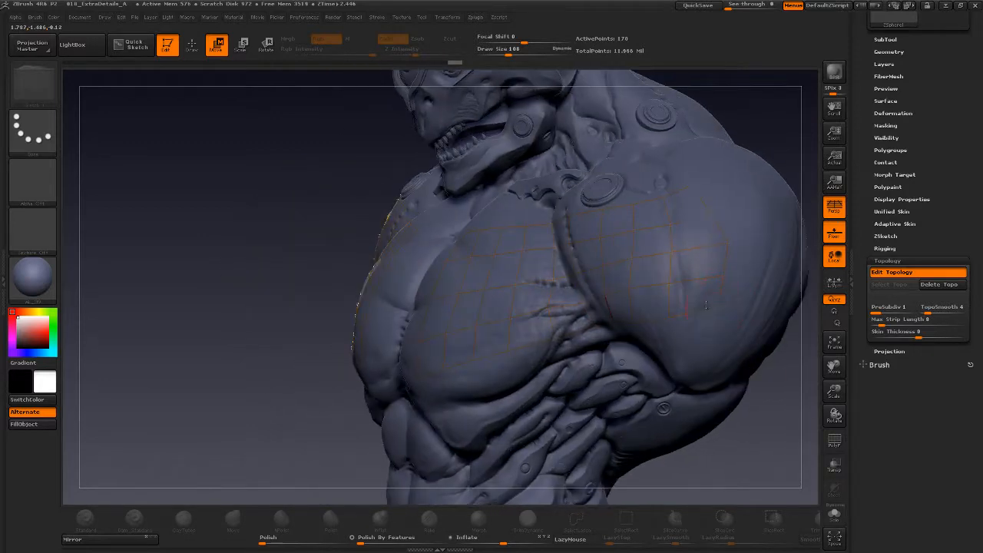
pyautogui.click(717, 245)
pyautogui.click(683, 251)
pyautogui.click(640, 256)
# Step: Reposition the topology points along the crease between chest and shoulder, undoing the last unwanted move
pyautogui.moveTo(636, 219); pyautogui.dragTo(606, 295, button='right')
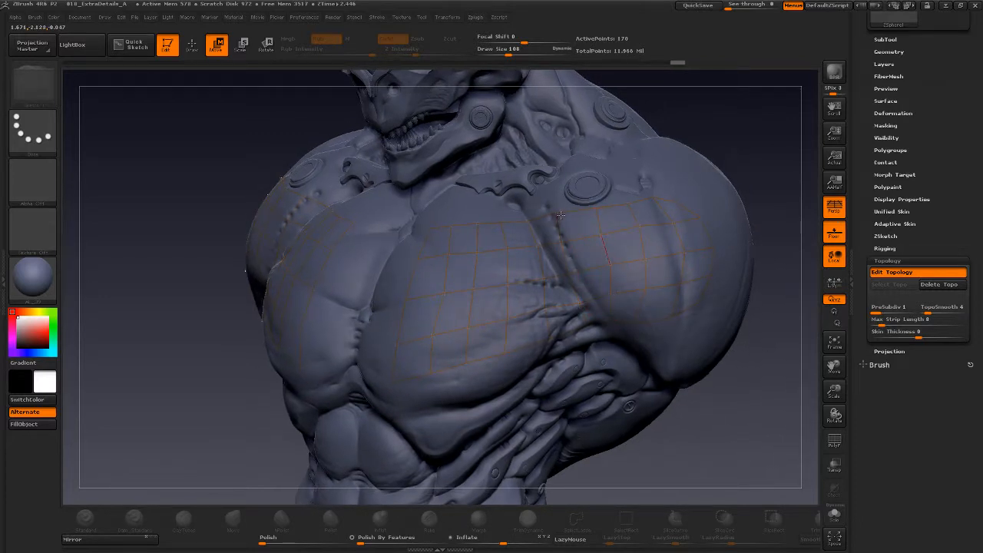
pyautogui.click(562, 243)
pyautogui.click(578, 300)
pyautogui.moveTo(570, 274); pyautogui.dragTo(609, 320, button='right')
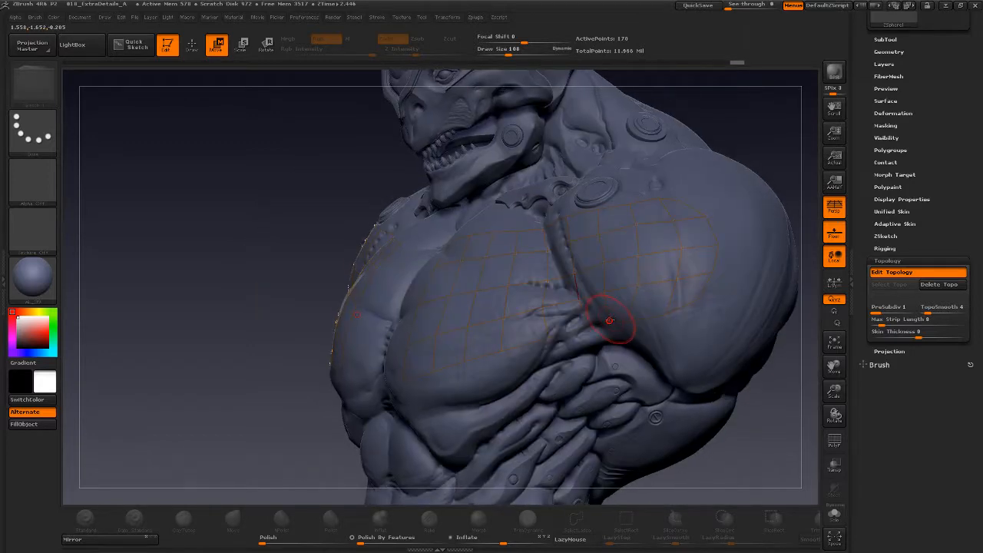
pyautogui.click(606, 296)
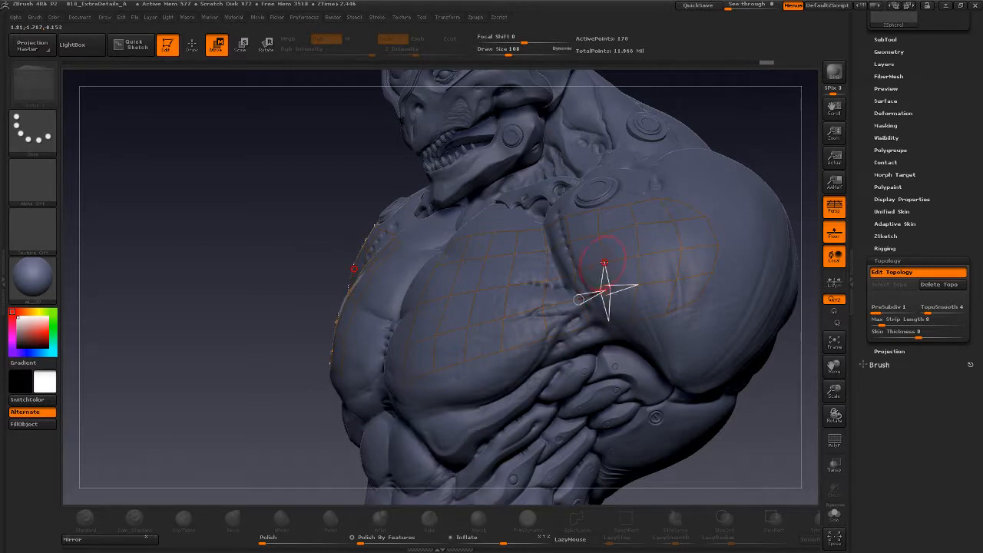
pyautogui.hotkey('ctrl', 'z')
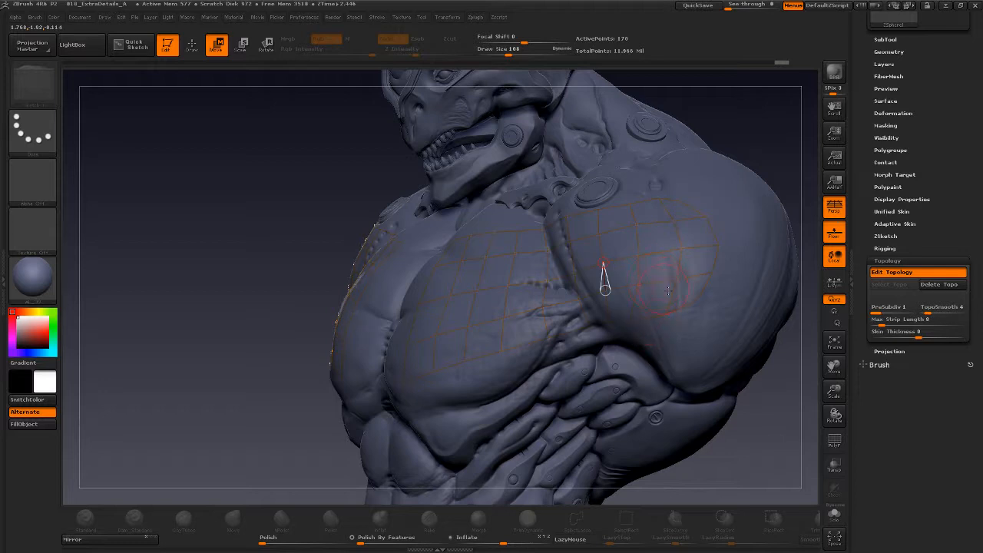
# Step: Nudge the inner and upper chest topology points so the chest panel's rows and columns run evenly
pyautogui.moveTo(749, 446); pyautogui.dragTo(610, 405)
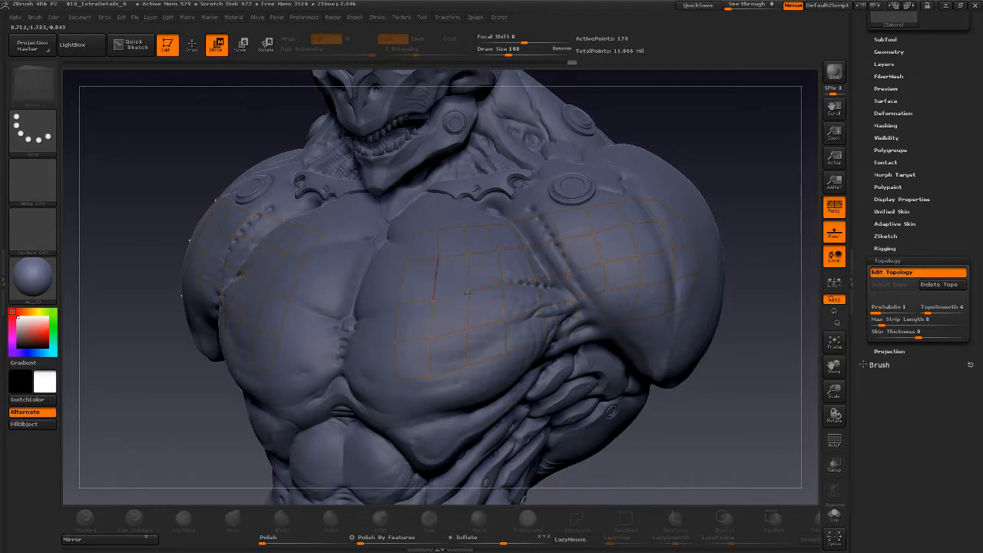
pyautogui.moveTo(488, 290); pyautogui.dragTo(497, 306)
pyautogui.moveTo(700, 448); pyautogui.dragTo(717, 448)
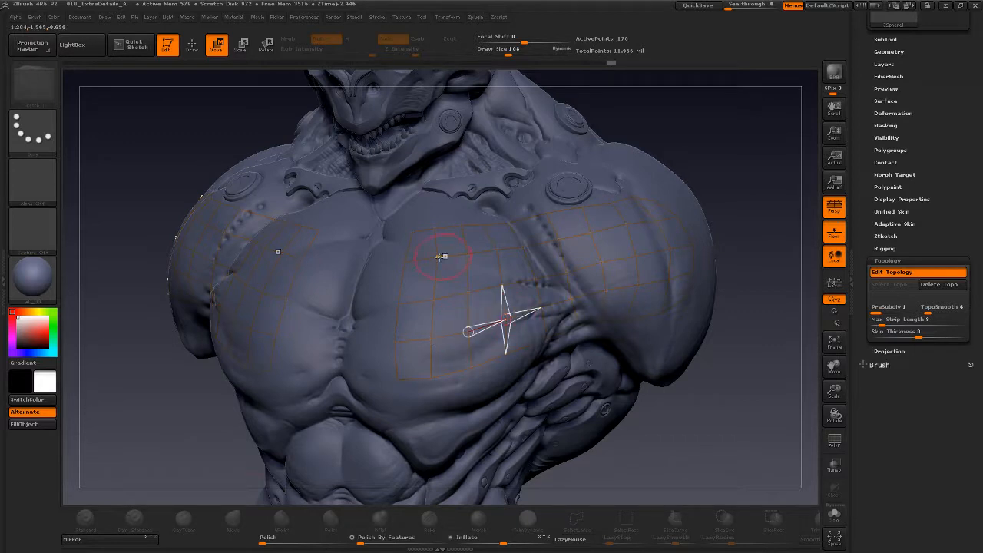
pyautogui.moveTo(440, 256); pyautogui.dragTo(435, 261)
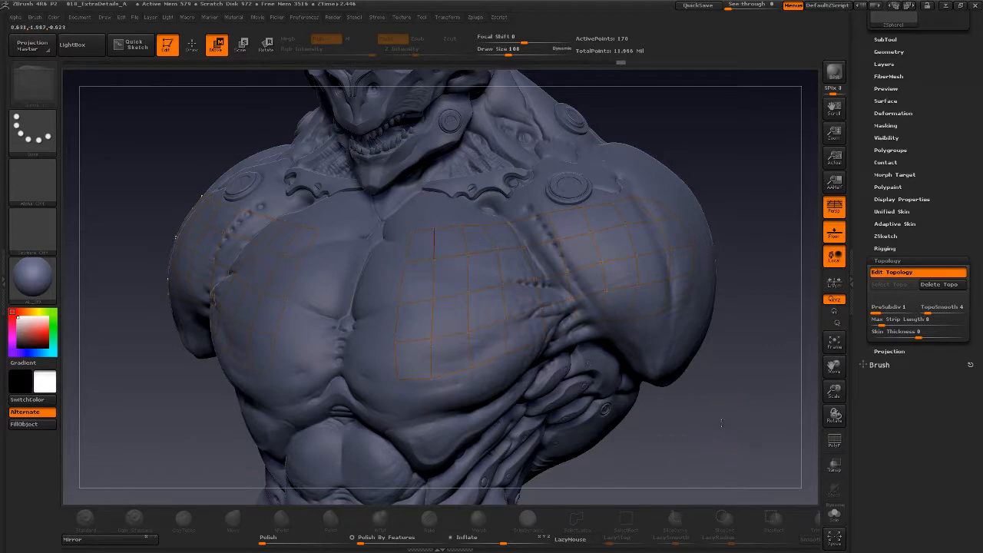
# Step: Preview the edited topology as a skin over the bust and show its polyframe
pyautogui.moveTo(725, 429)
pyautogui.mouseDown()
pyautogui.moveTo(710, 390)
pyautogui.moveTo(693, 400)
pyautogui.mouseUp()
pyautogui.press('a')
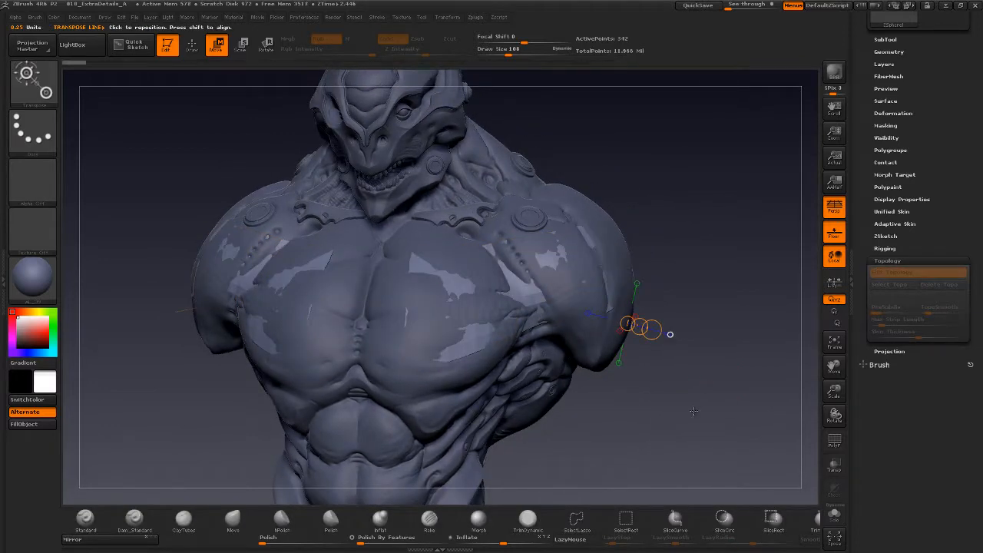
pyautogui.press('q')
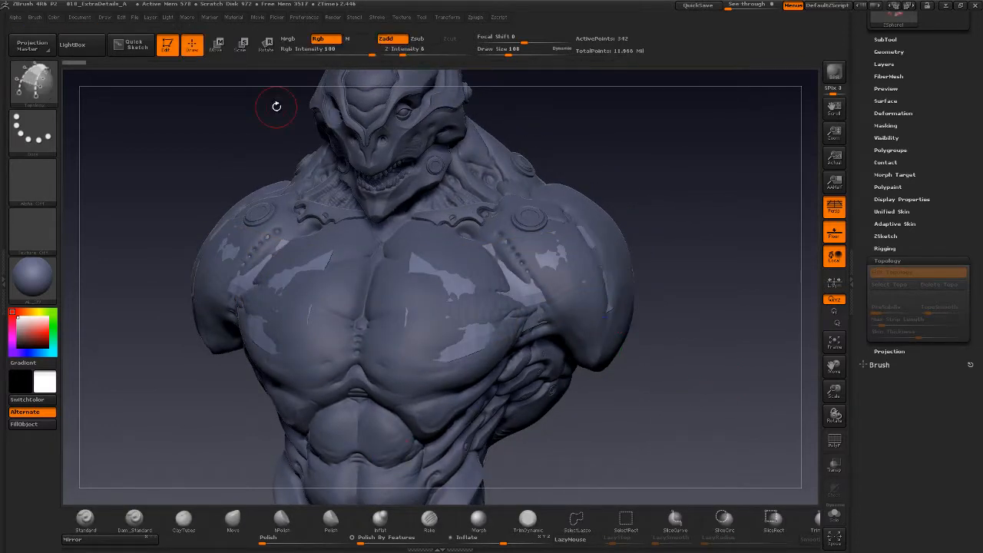
pyautogui.click(834, 440)
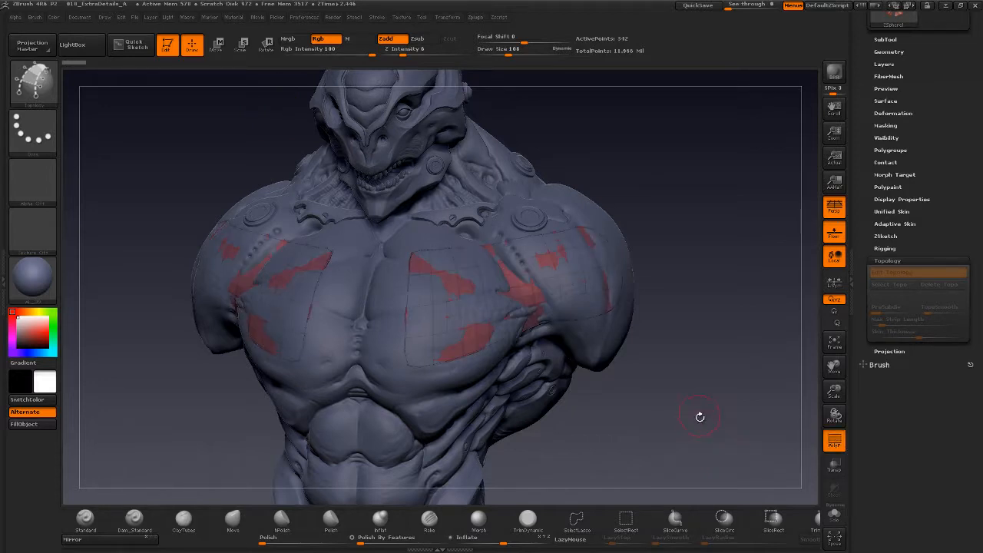
# Step: Set the adaptive skin density to 1 and turn on transparency for the bust around the panels
pyautogui.moveTo(698, 414); pyautogui.dragTo(693, 420)
pyautogui.click(894, 223)
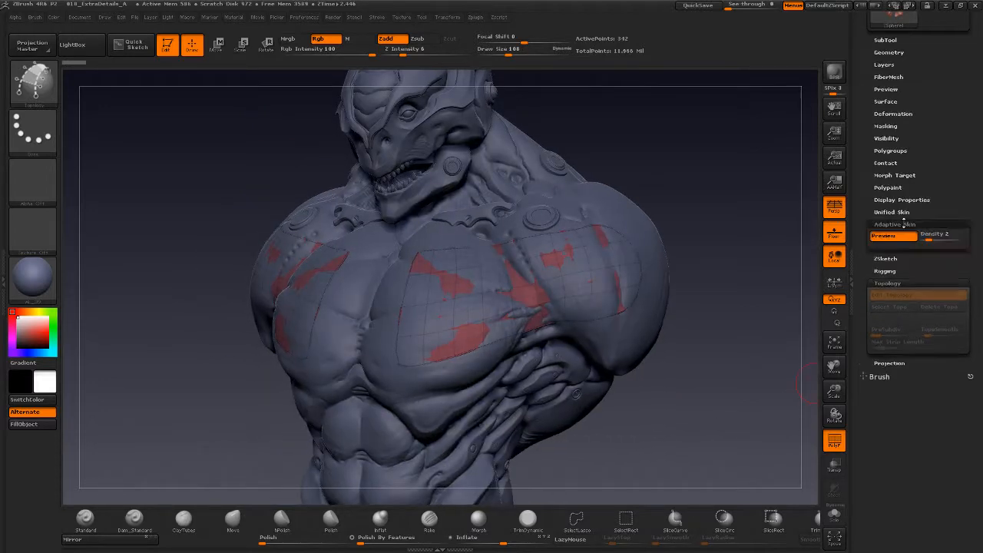
pyautogui.moveTo(929, 239); pyautogui.dragTo(917, 242)
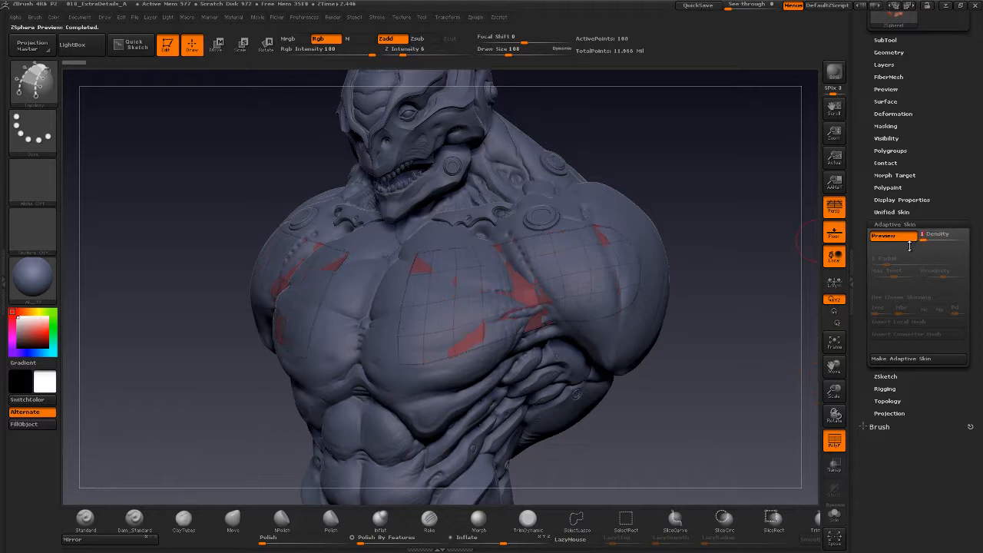
pyautogui.moveTo(714, 399)
pyautogui.keyDown('alt'); pyautogui.mouseDown()
pyautogui.moveTo(717, 437)
pyautogui.moveTo(737, 415)
pyautogui.mouseUp(); pyautogui.keyUp('alt')
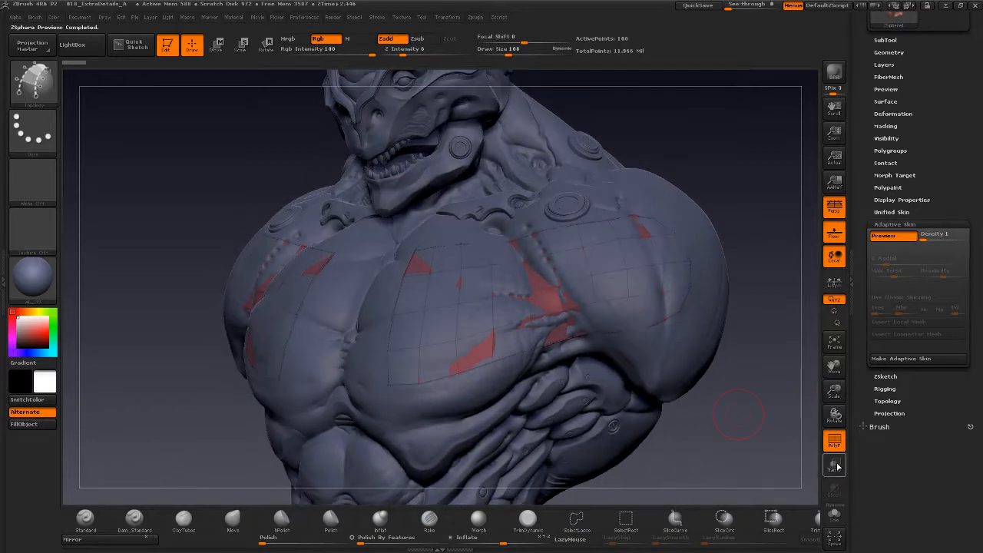
pyautogui.click(836, 465)
pyautogui.moveTo(734, 450); pyautogui.dragTo(742, 449)
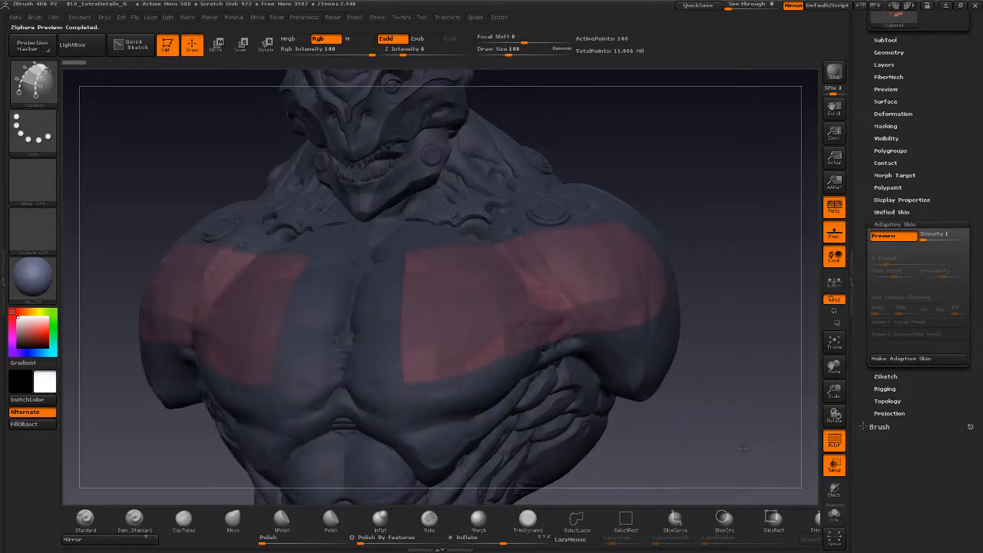
# Step: Leave the adaptive skin preview and return to the topology settings of the chest and shoulder grids
pyautogui.click(892, 237)
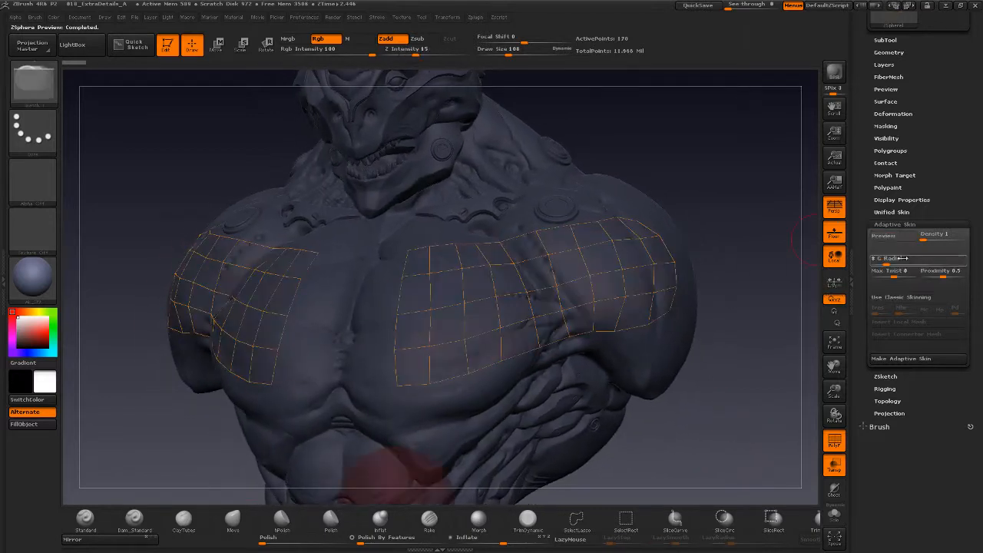
pyautogui.click(889, 400)
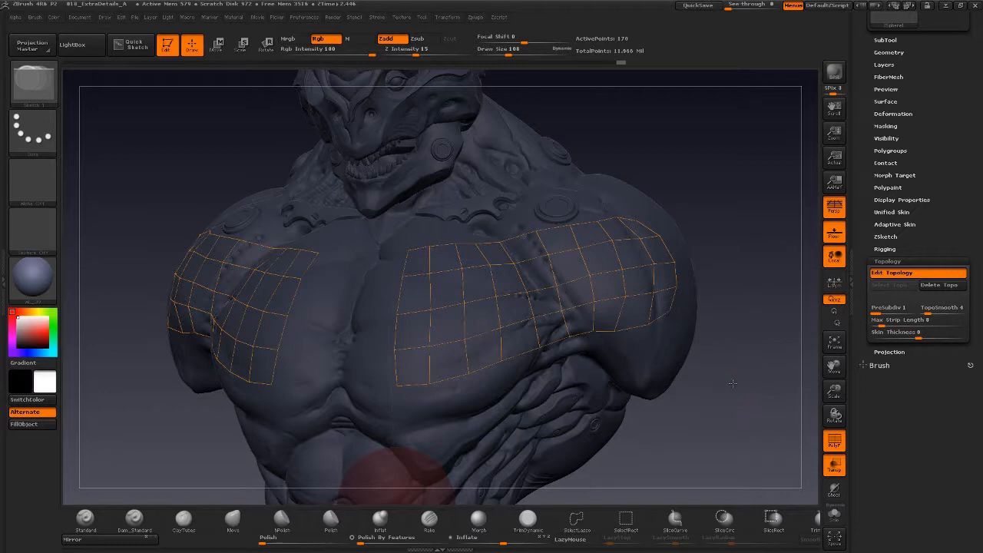
pyautogui.moveTo(733, 382); pyautogui.dragTo(721, 253)
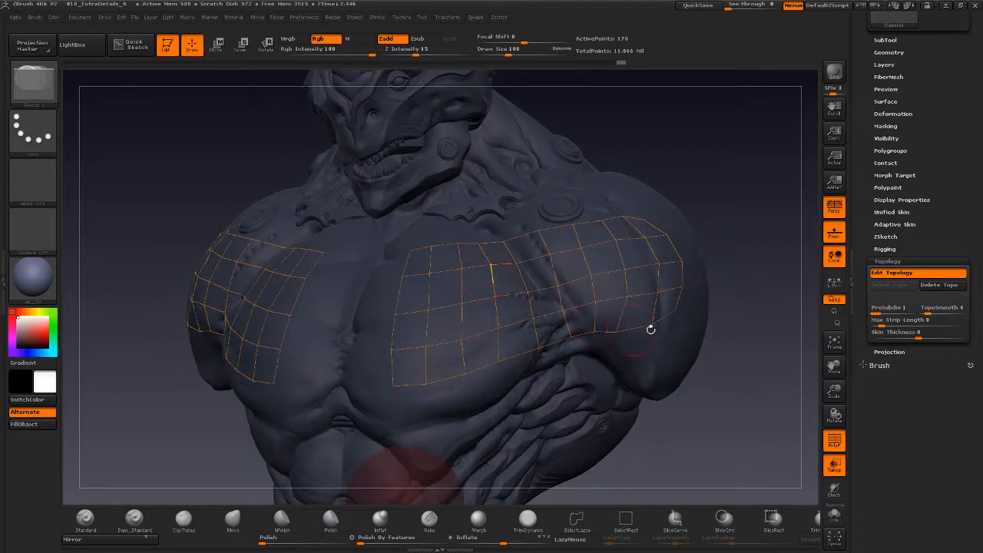
pyautogui.moveTo(737, 390); pyautogui.dragTo(783, 378)
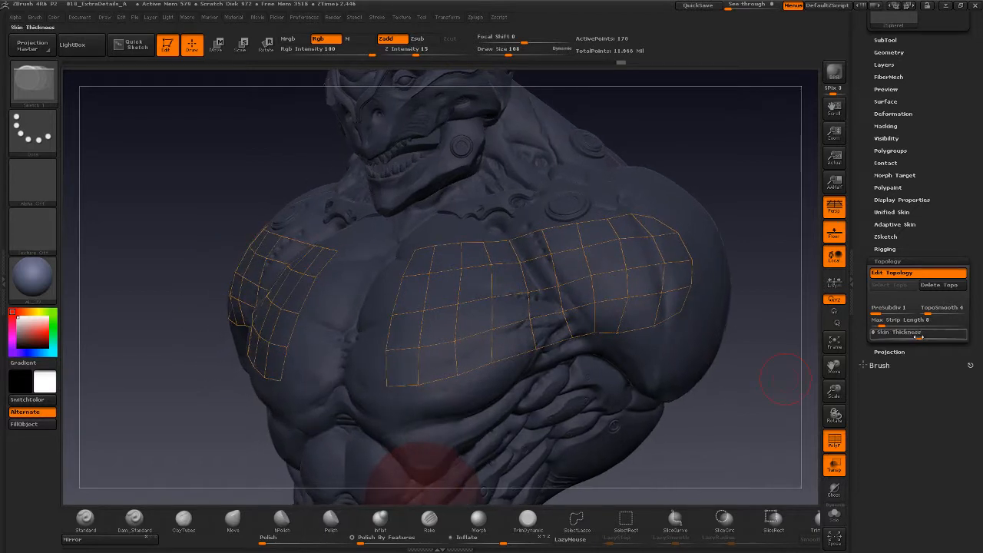
# Step: Set the topology's skin thickness to 0.025 and preview the thickened panels
pyautogui.moveTo(927, 335); pyautogui.dragTo(933, 334)
pyautogui.write('.025')
pyautogui.press('Return')
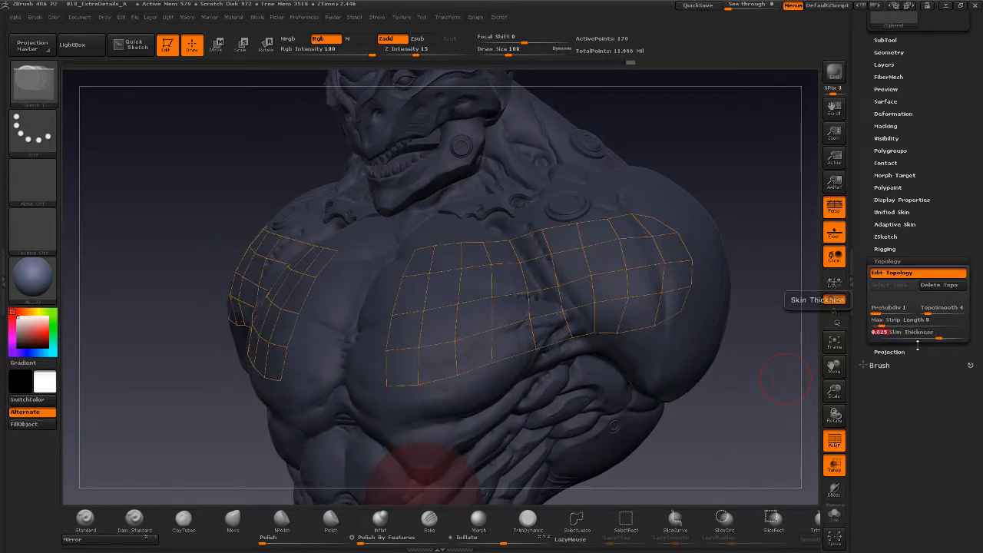
pyautogui.moveTo(743, 377); pyautogui.dragTo(769, 343)
pyautogui.press('a')
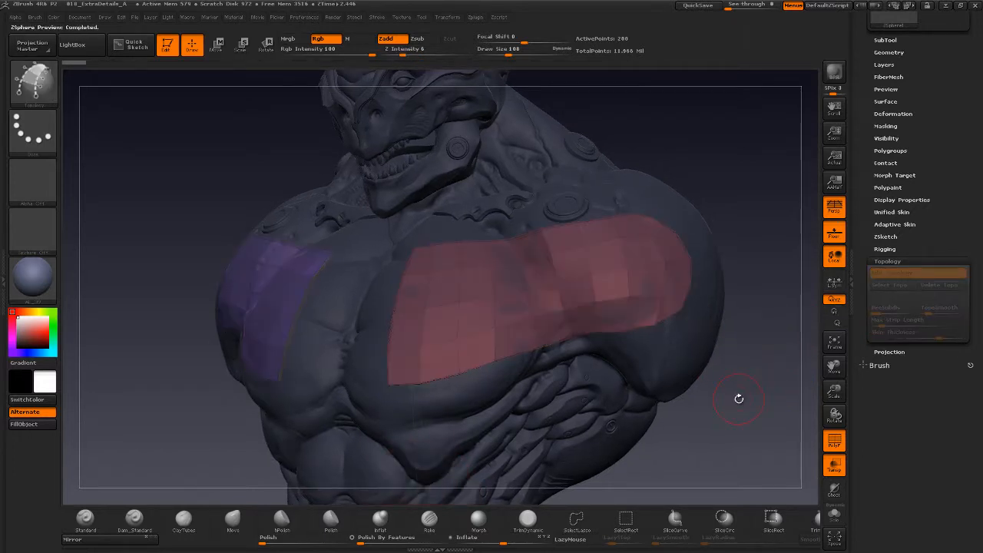
pyautogui.moveTo(738, 399)
pyautogui.mouseDown()
pyautogui.moveTo(724, 410)
pyautogui.moveTo(738, 405)
pyautogui.mouseUp()
pyautogui.press('a')
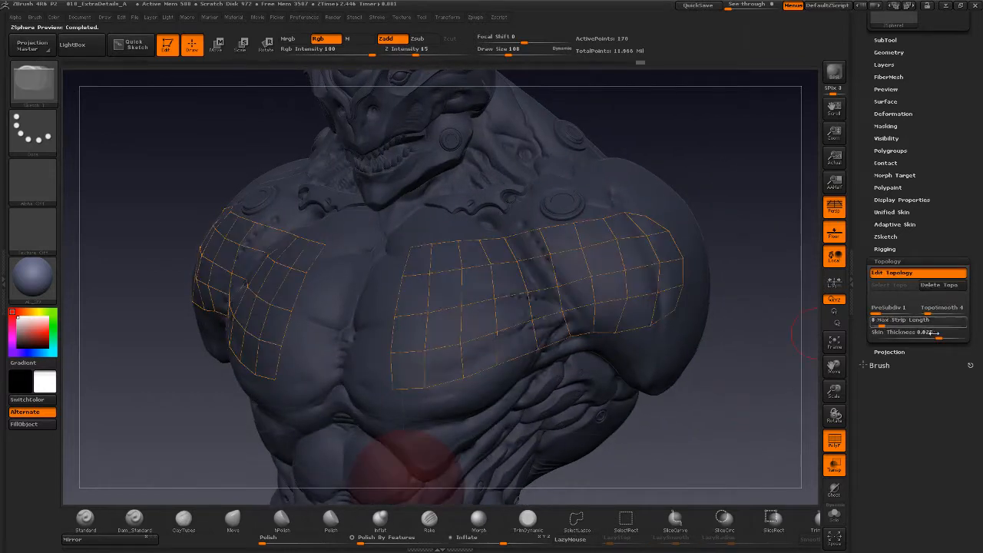
# Step: Set the topology's skin thickness to 0.1, preview the thicker panels and turn off transparency
pyautogui.moveTo(933, 333); pyautogui.dragTo(934, 336)
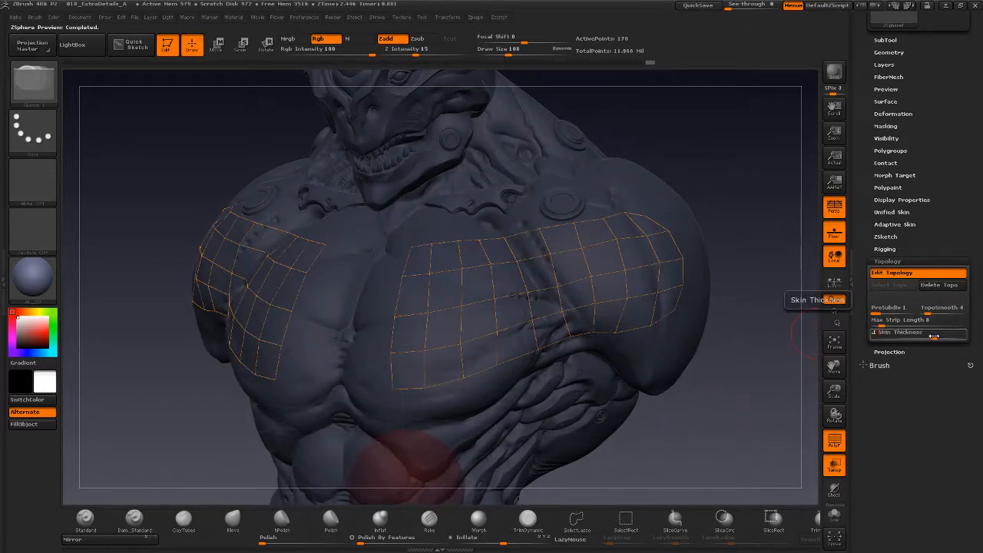
pyautogui.press('a')
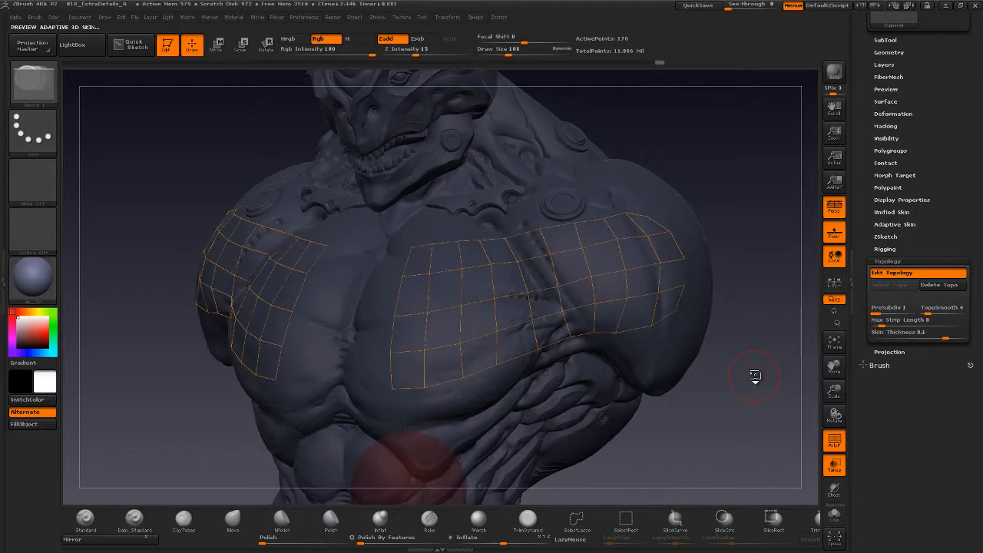
pyautogui.moveTo(749, 377); pyautogui.dragTo(682, 366)
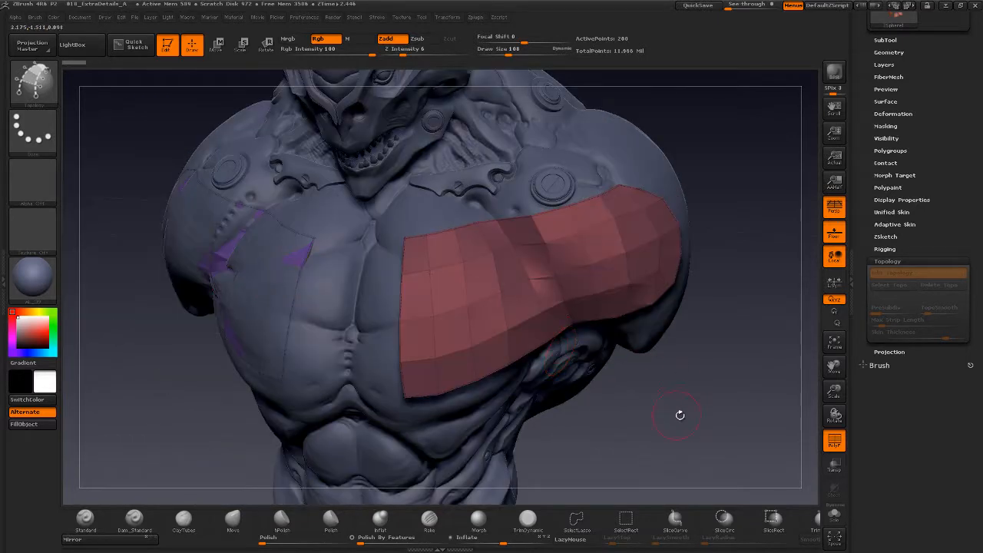
pyautogui.moveTo(678, 412); pyautogui.dragTo(606, 418)
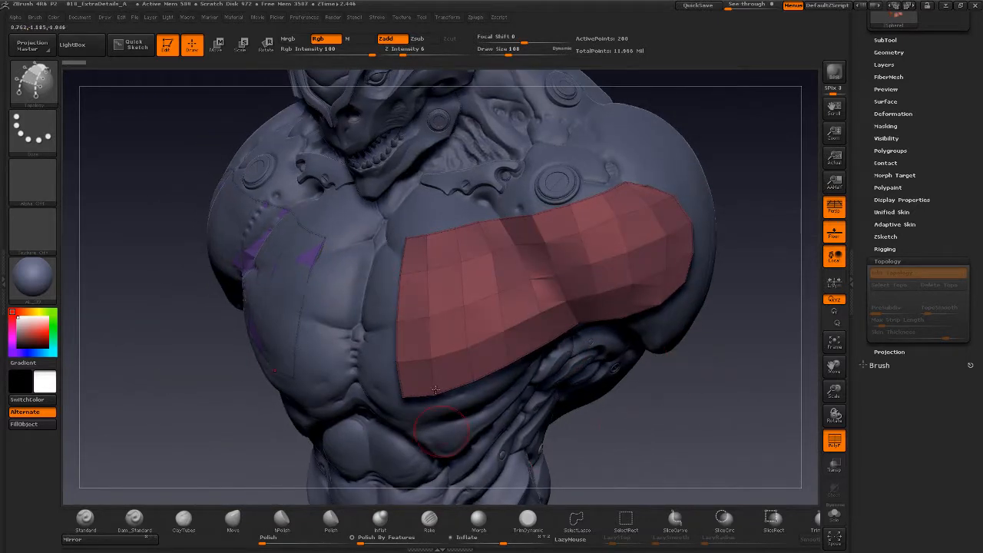
pyautogui.moveTo(674, 426)
pyautogui.mouseDown()
pyautogui.moveTo(674, 373)
pyautogui.moveTo(645, 430)
pyautogui.moveTo(630, 427)
pyautogui.moveTo(674, 421)
pyautogui.moveTo(660, 419)
pyautogui.moveTo(680, 407)
pyautogui.mouseUp()
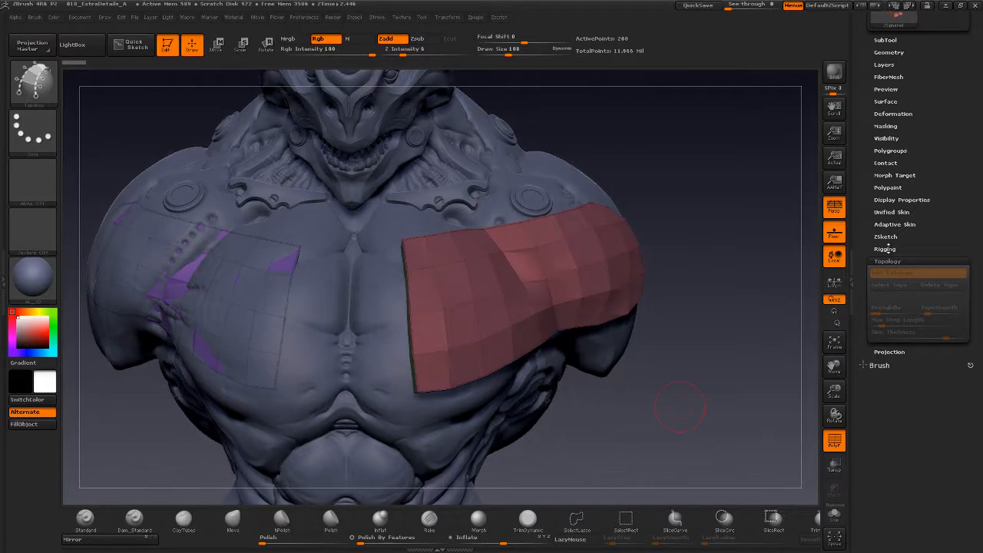
# Step: Generate a separate mesh from the previewed panels with Make Adaptive Skin
pyautogui.click(895, 223)
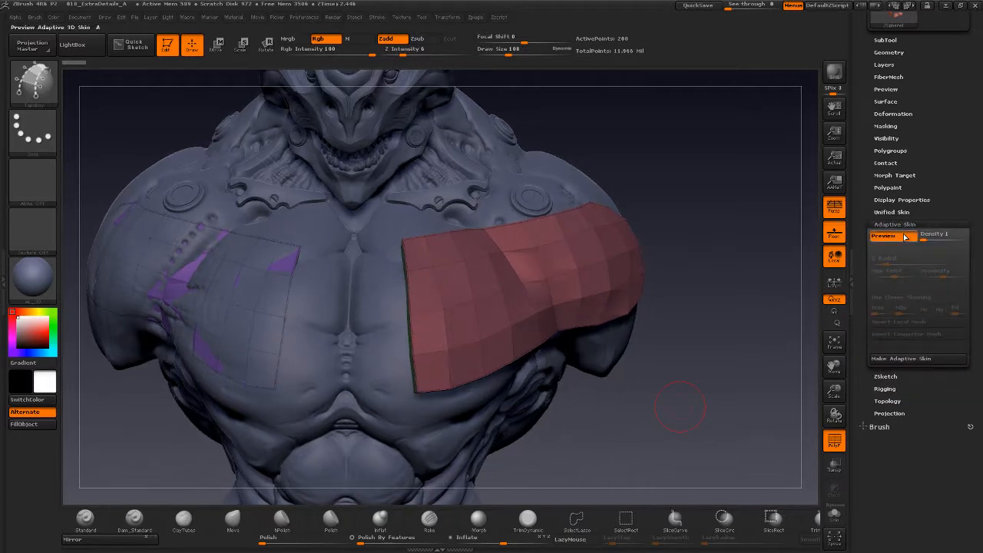
pyautogui.click(902, 359)
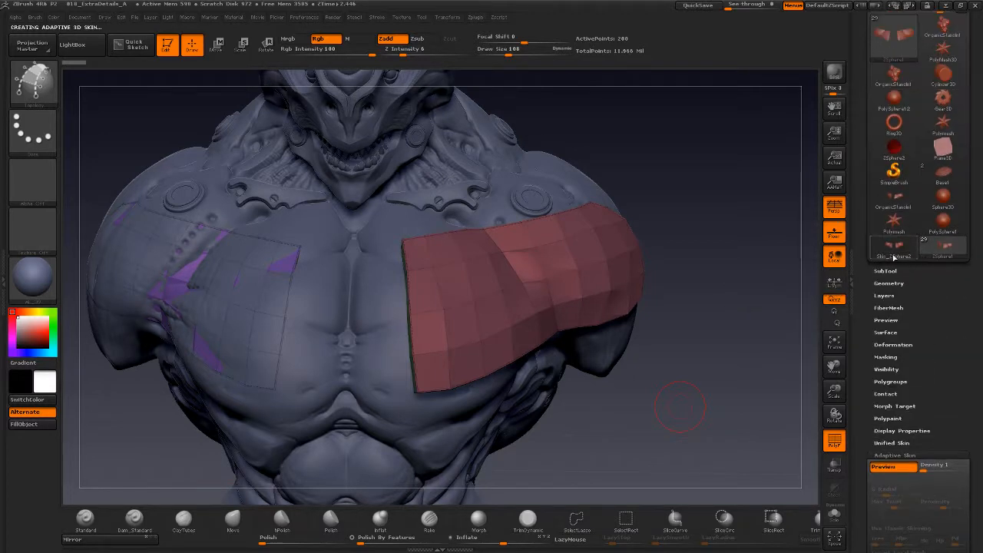
pyautogui.moveTo(894, 256)
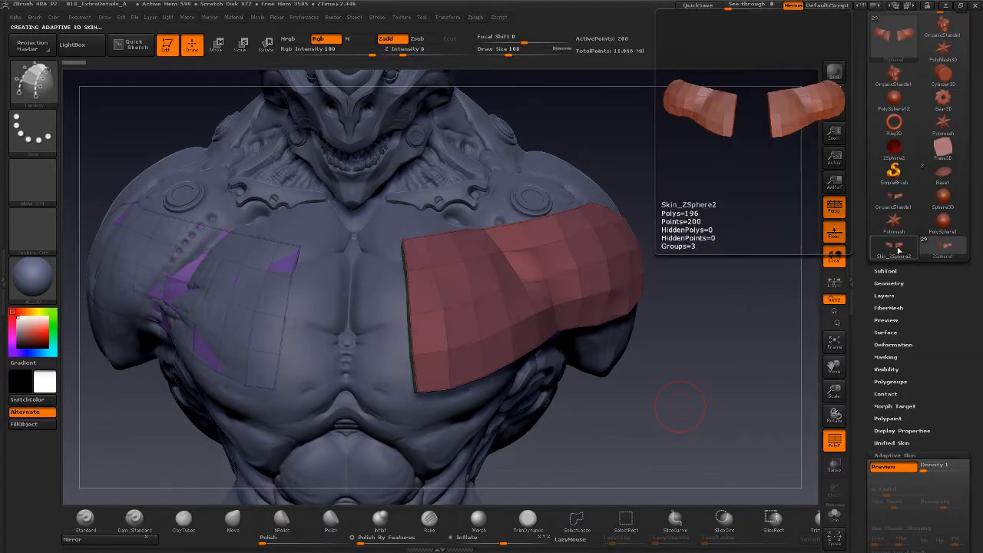
# Step: Switch to the main bust subtool and turn off its polyframe display
pyautogui.click(887, 271)
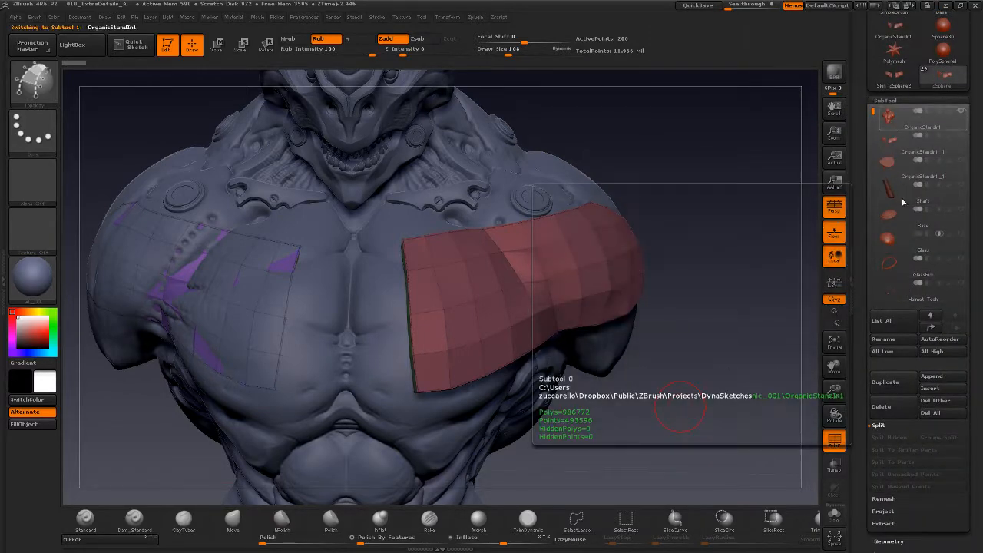
pyautogui.click(884, 153)
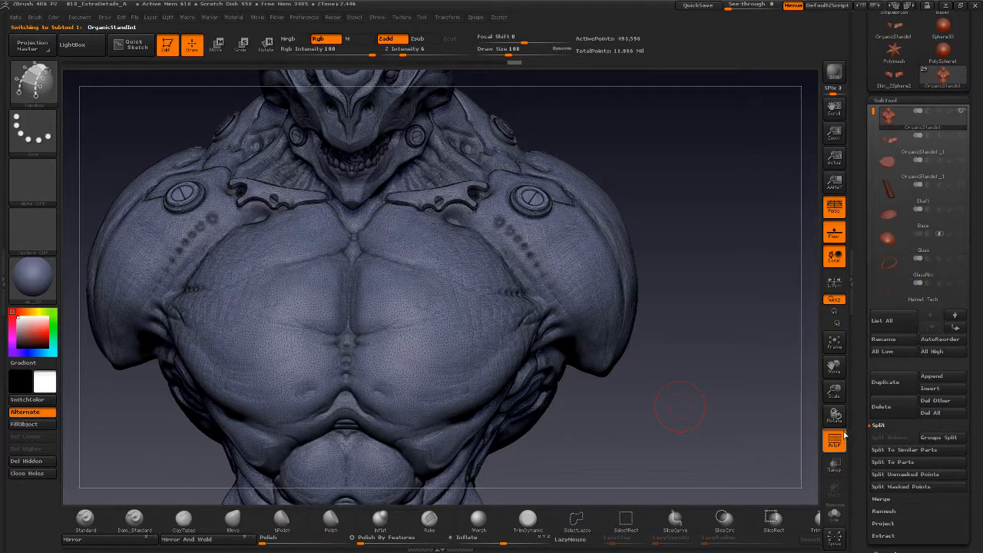
pyautogui.click(842, 436)
pyautogui.moveTo(873, 114)
pyautogui.mouseDown()
pyautogui.moveTo(884, 284)
pyautogui.moveTo(881, 112)
pyautogui.mouseUp()
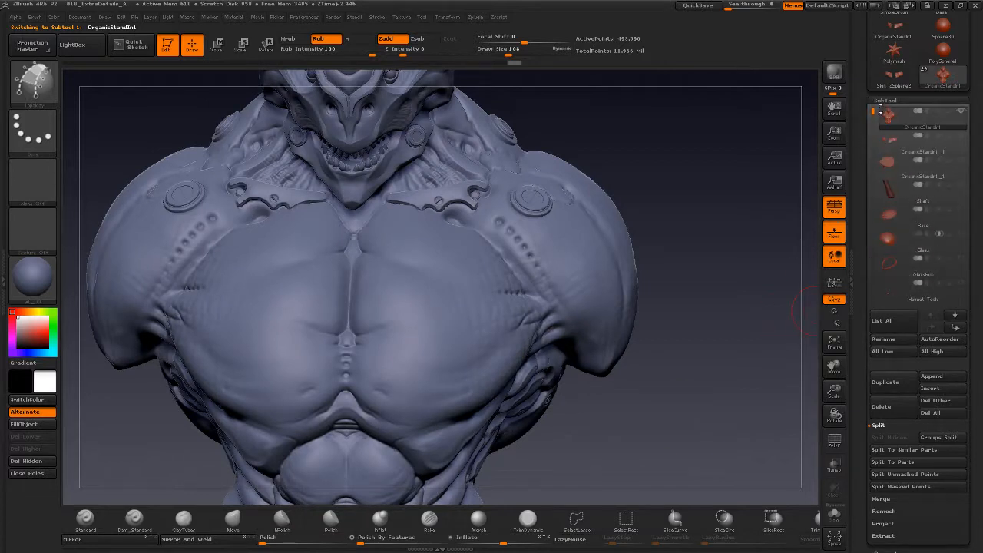
pyautogui.keyDown('alt'); pyautogui.moveTo(718, 379); pyautogui.dragTo(680, 350); pyautogui.keyUp('alt')
# Step: Append the Skin_ZSphere2 panel mesh to the bust as a new subtool
pyautogui.click(946, 378)
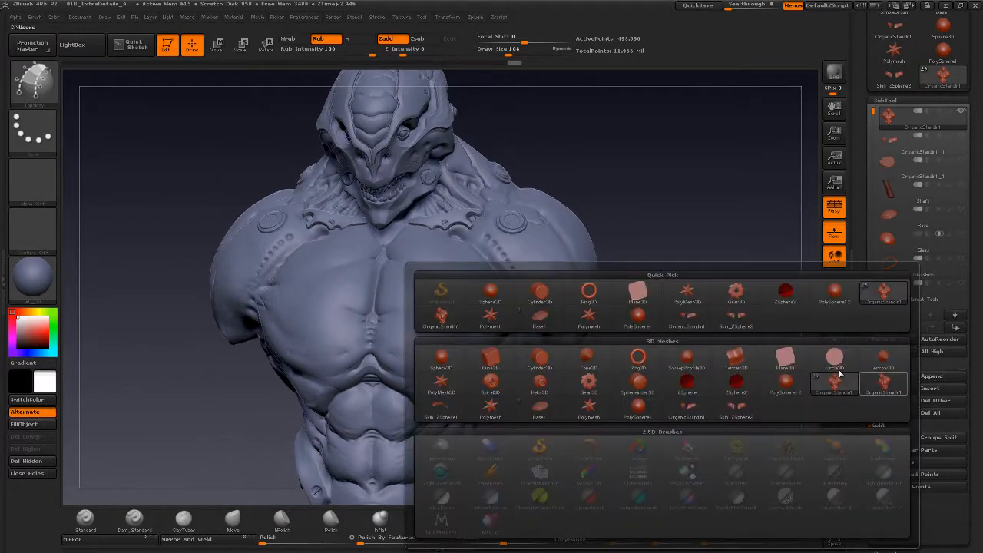
pyautogui.moveTo(737, 324)
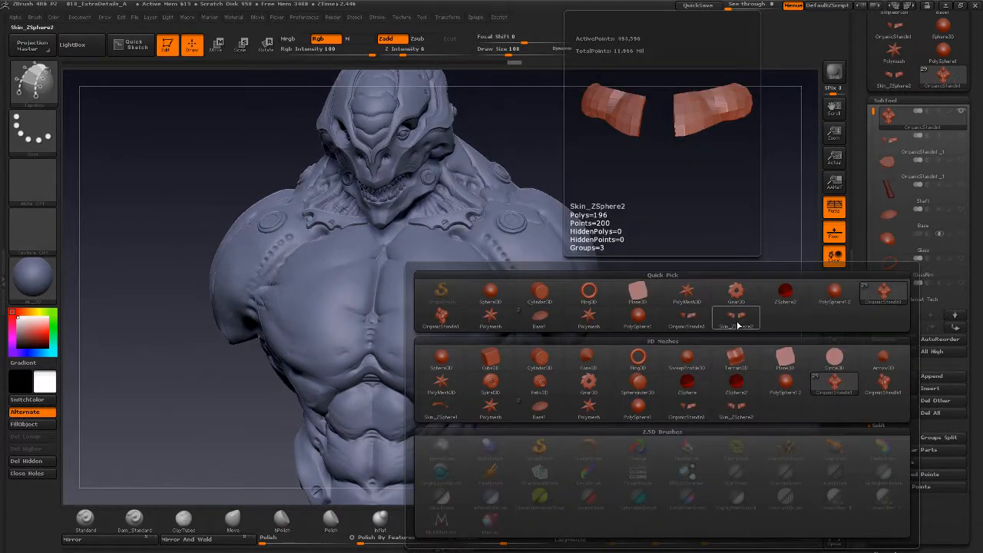
pyautogui.click(737, 324)
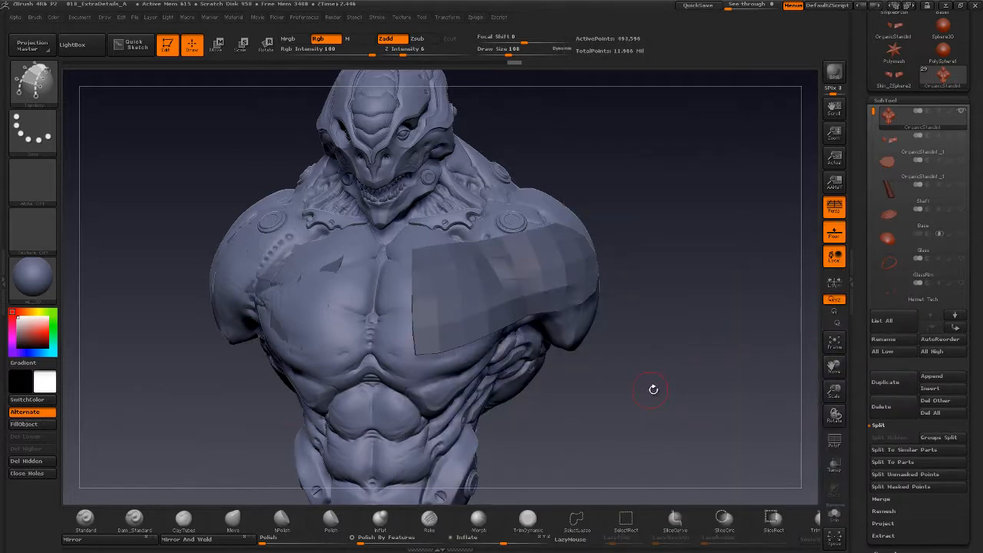
pyautogui.moveTo(652, 389); pyautogui.dragTo(578, 430)
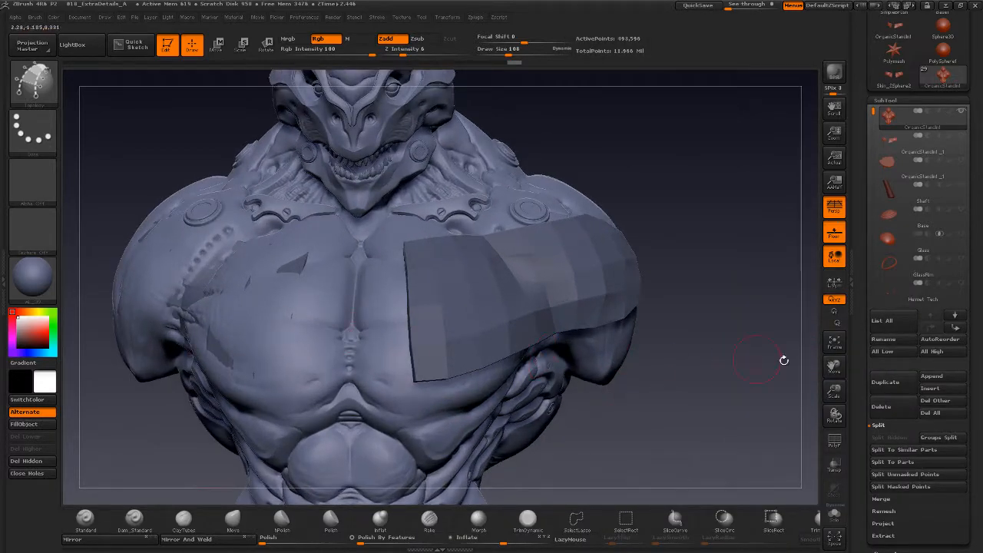
# Step: Select the appended panel subtool and flip it across the body with the Mirror deformation
pyautogui.click(894, 145)
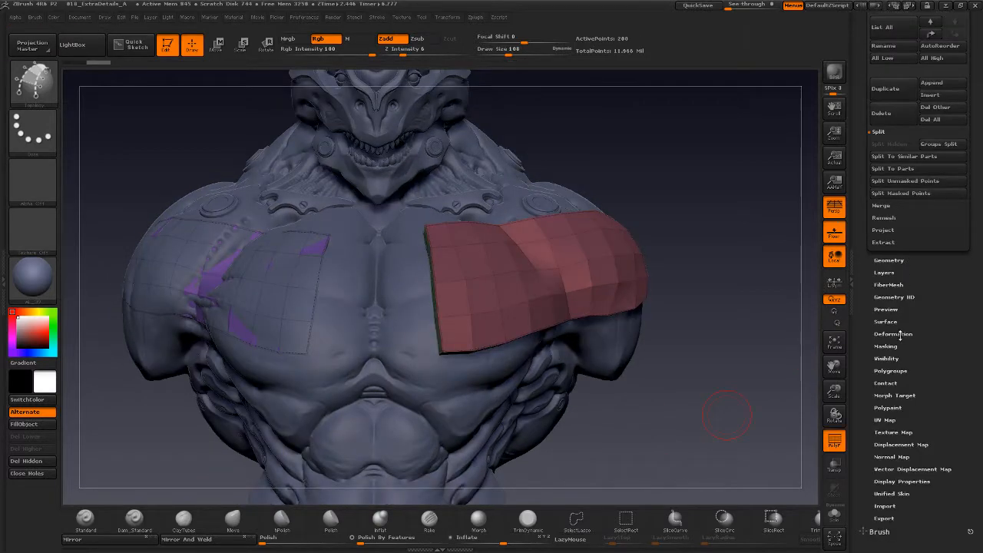
pyautogui.click(895, 333)
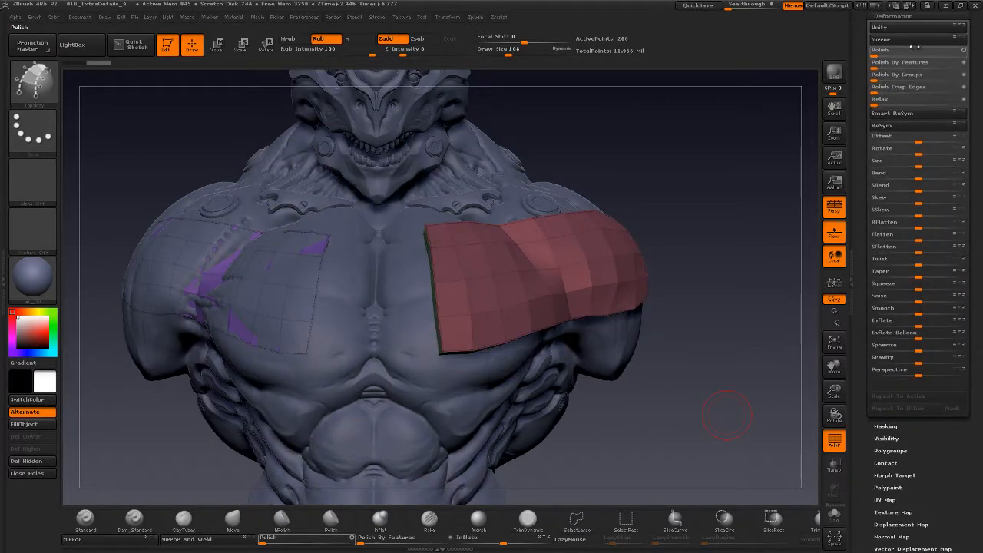
pyautogui.click(912, 40)
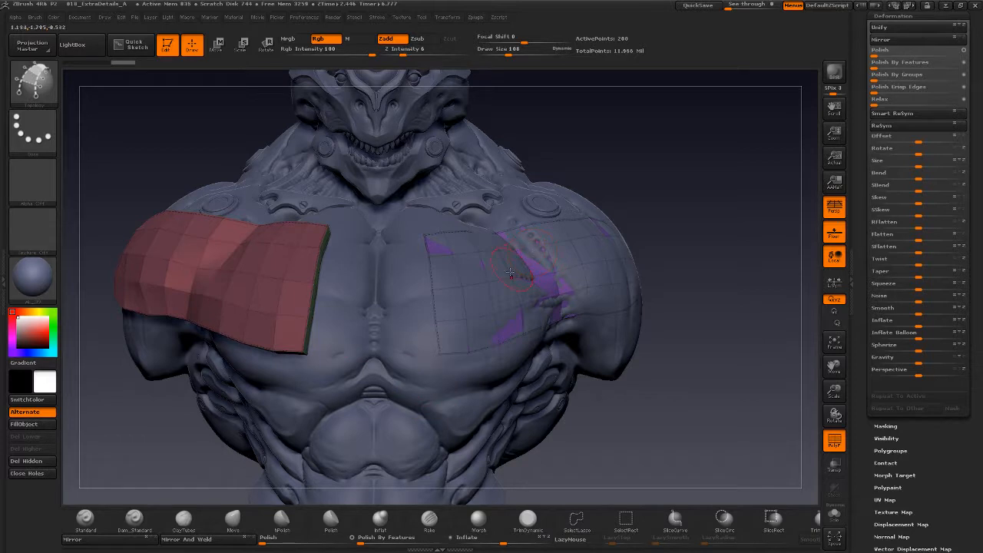
# Step: Apply Mirror And Weld to the panel mesh so both sides of the chest carry the thick armor panel
pyautogui.moveTo(868, 116); pyautogui.dragTo(926, 208)
pyautogui.click(889, 166)
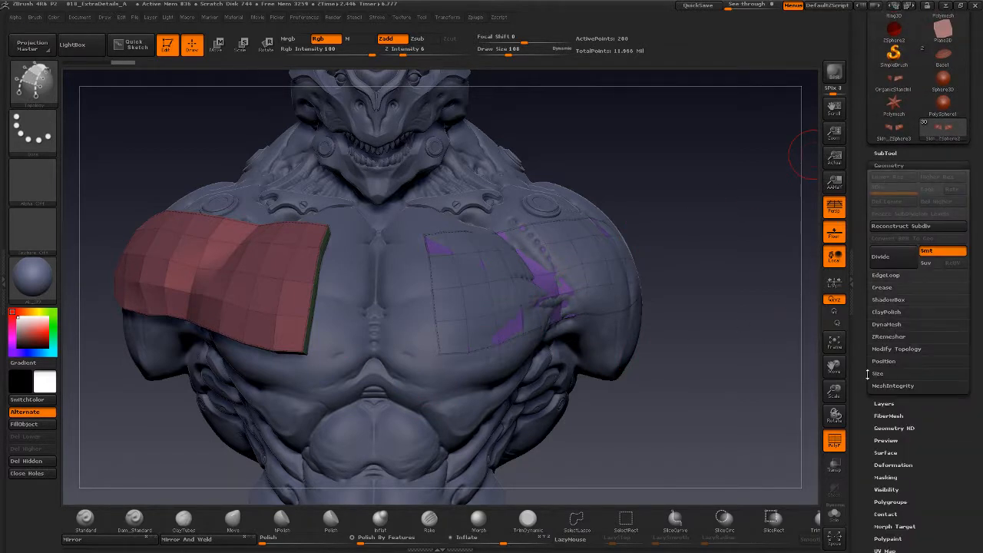
pyautogui.click(897, 349)
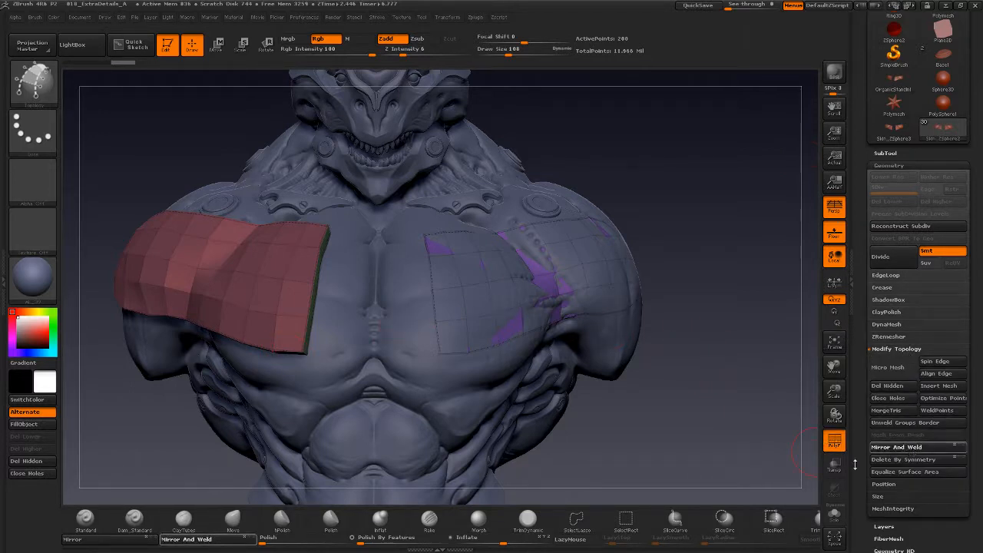
pyautogui.click(898, 447)
pyautogui.moveTo(735, 376); pyautogui.dragTo(520, 353)
pyautogui.moveTo(686, 416); pyautogui.dragTo(715, 292)
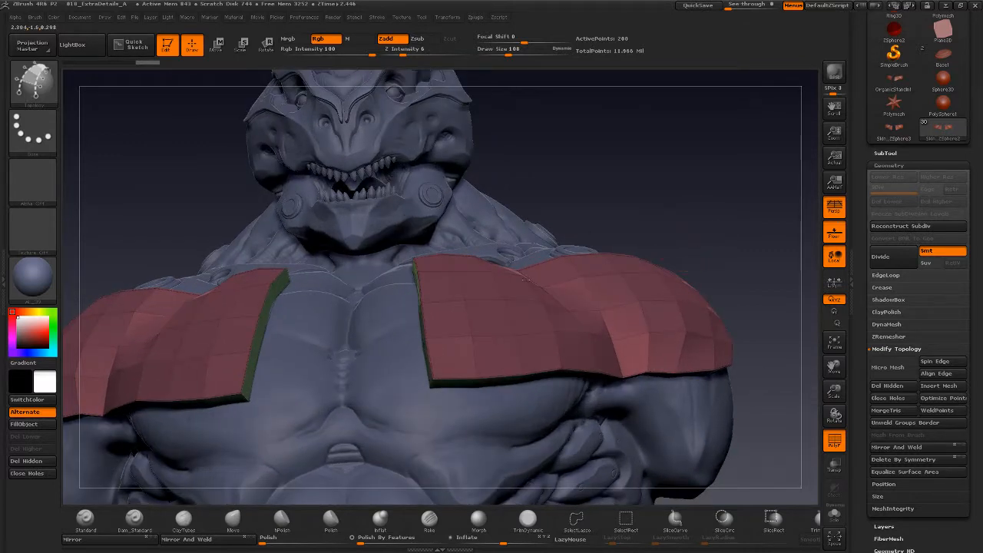
# Step: Isolate the mirrored armor panels with Solo so they are shown without the bust
pyautogui.moveTo(525, 279); pyautogui.dragTo(486, 314)
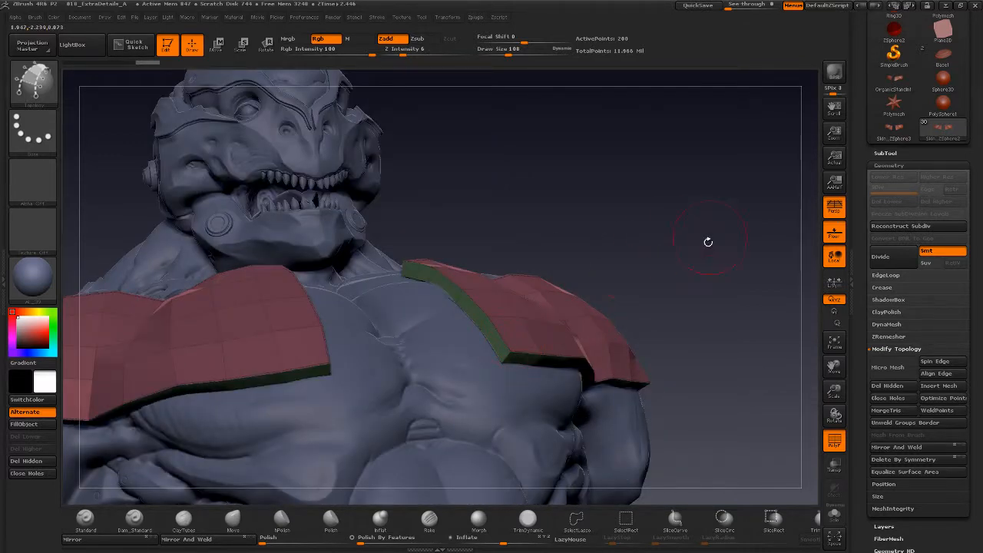
pyautogui.moveTo(704, 258); pyautogui.dragTo(631, 253)
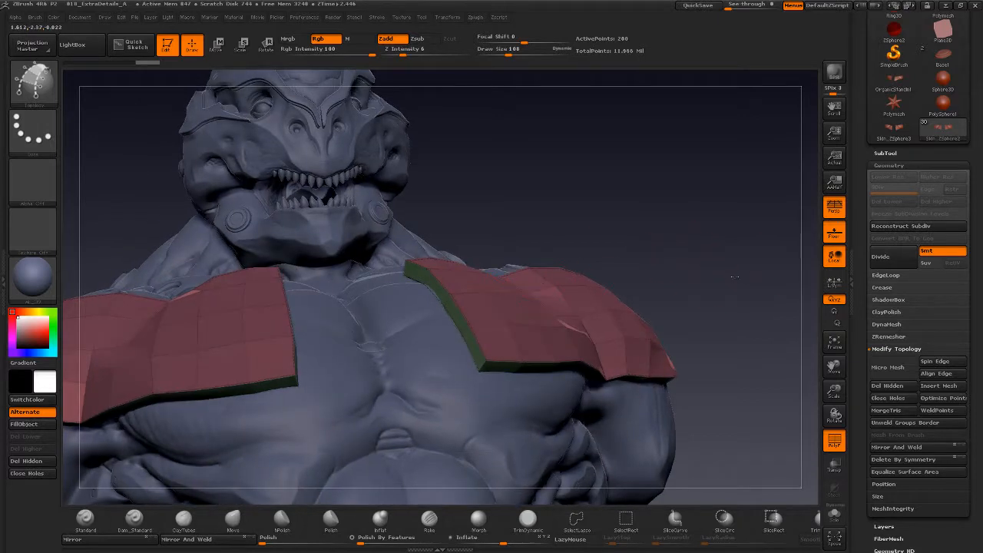
pyautogui.moveTo(734, 277); pyautogui.dragTo(720, 288)
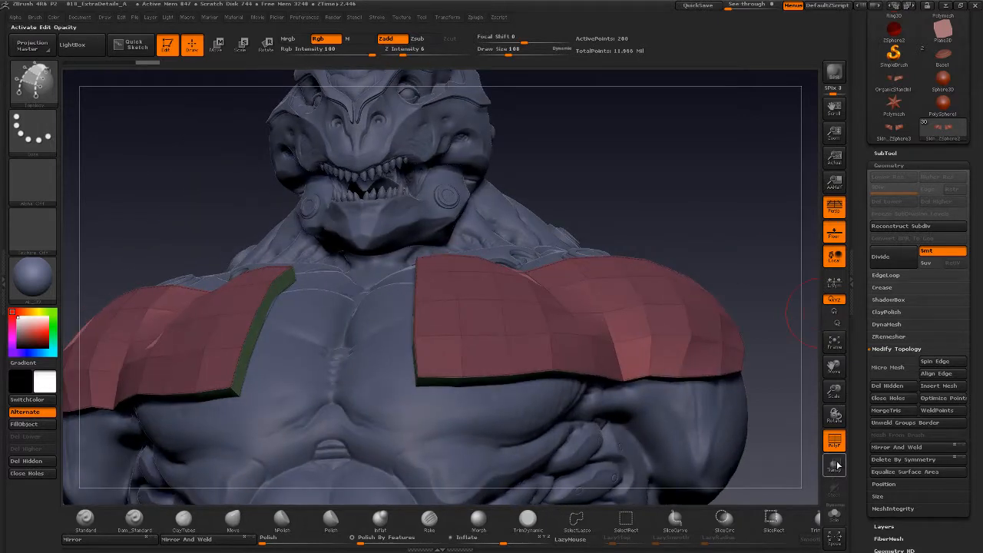
pyautogui.click(834, 515)
pyautogui.moveTo(676, 218); pyautogui.dragTo(673, 222)
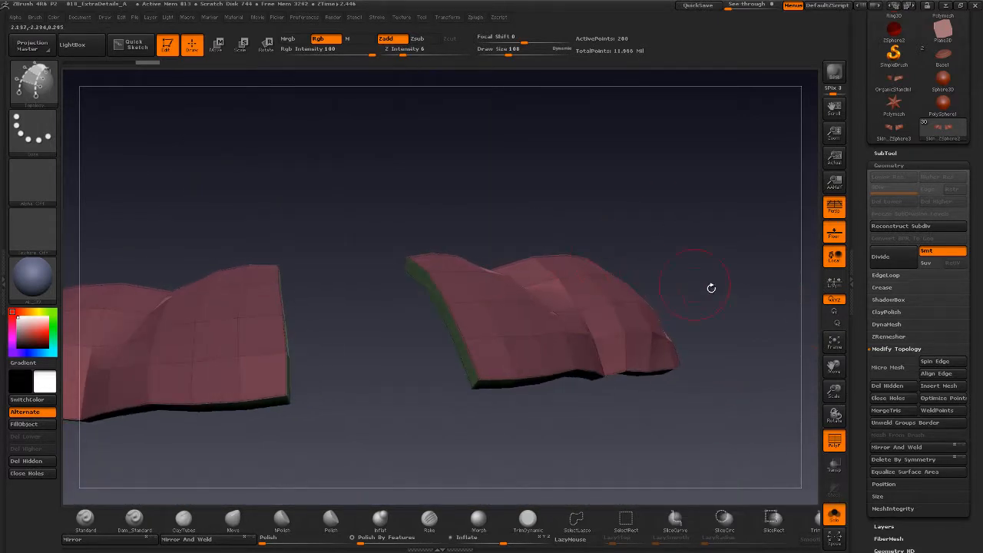
pyautogui.moveTo(711, 287); pyautogui.dragTo(685, 303)
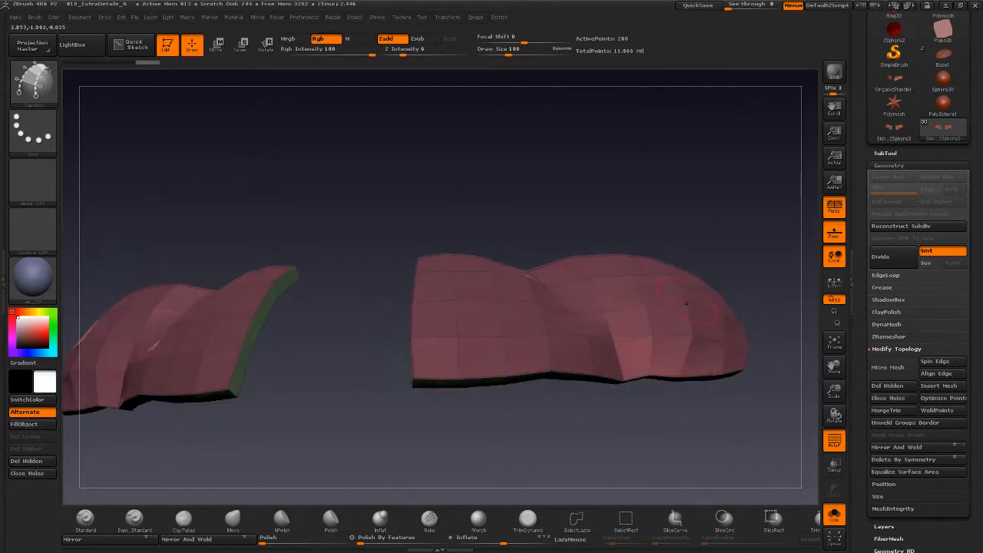
pyautogui.moveTo(653, 191); pyautogui.dragTo(635, 407)
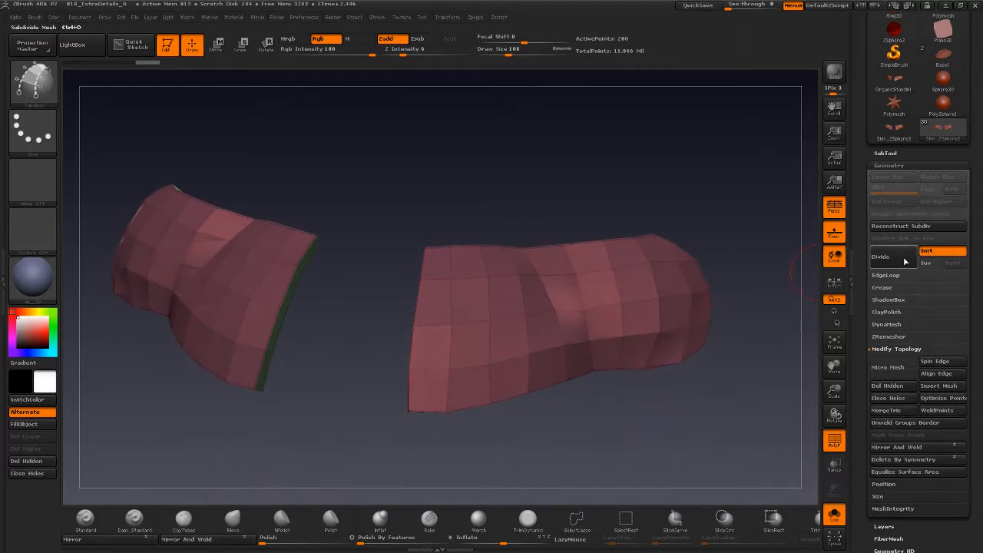
# Step: Subdivide the panel mesh up to level 5 and turn off its polyframe display to view the smoothed surface
pyautogui.press('ctrl')
pyautogui.hotkey('ctrl', 'd')
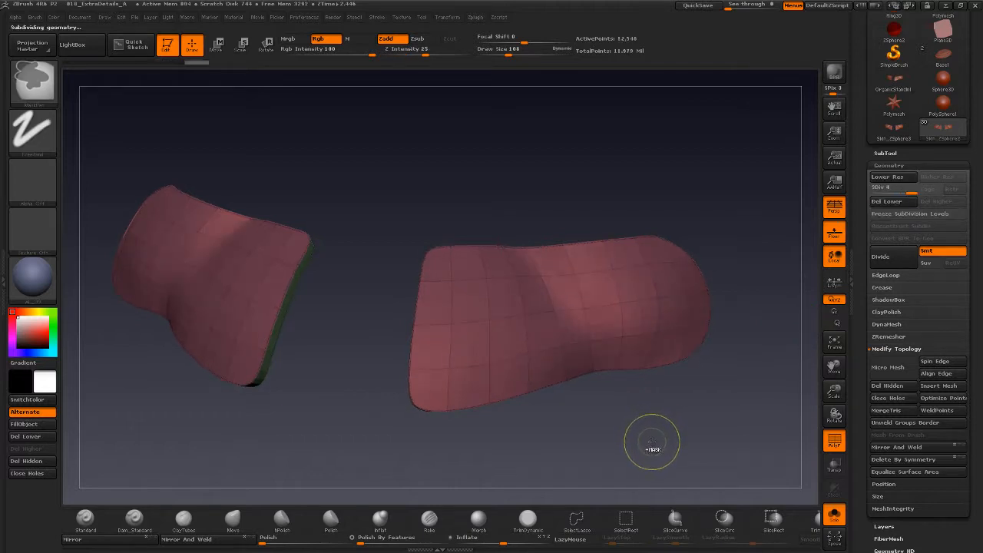
pyautogui.moveTo(653, 438)
pyautogui.mouseDown()
pyautogui.moveTo(687, 428)
pyautogui.moveTo(660, 411)
pyautogui.moveTo(779, 393)
pyautogui.mouseUp()
pyautogui.click(834, 443)
pyautogui.moveTo(680, 429); pyautogui.dragTo(641, 303)
pyautogui.hotkey('ctrl', 'd')
pyautogui.moveTo(641, 411); pyautogui.dragTo(674, 402)
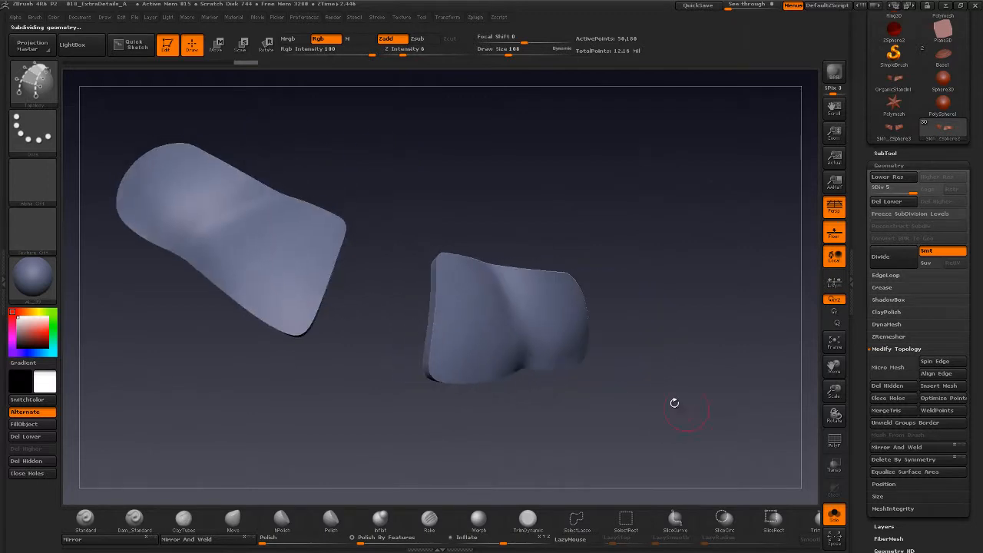
# Step: Compare the panels' lowest subdivision level with level 4 to see how the corners round off
pyautogui.press('ctrl')
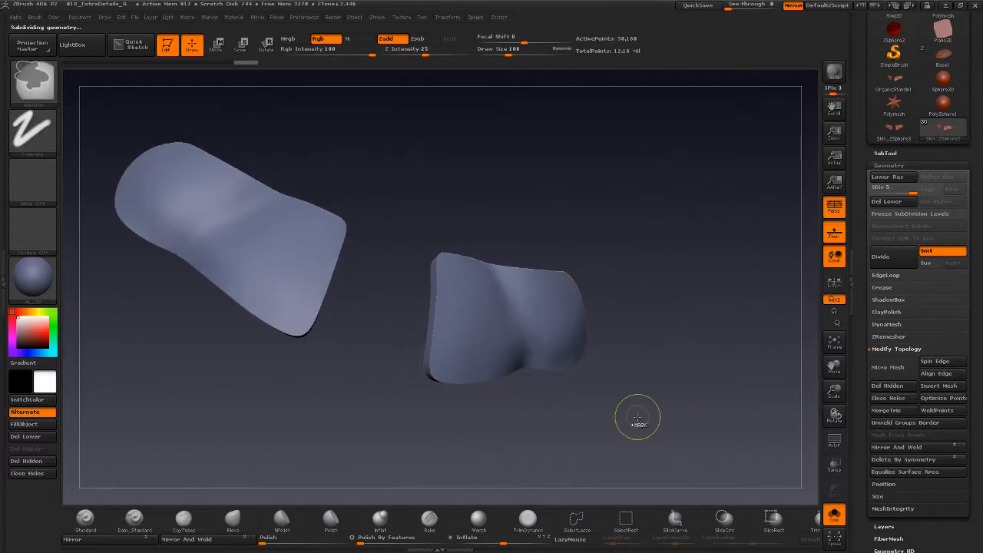
pyautogui.hotkey('shift', 'd')
pyautogui.hotkey('shift', 'd')
pyautogui.hotkey('shift', 'd')
pyautogui.hotkey('shift', 'd')
pyautogui.moveTo(645, 408)
pyautogui.mouseDown()
pyautogui.moveTo(674, 403)
pyautogui.moveTo(677, 414)
pyautogui.mouseUp()
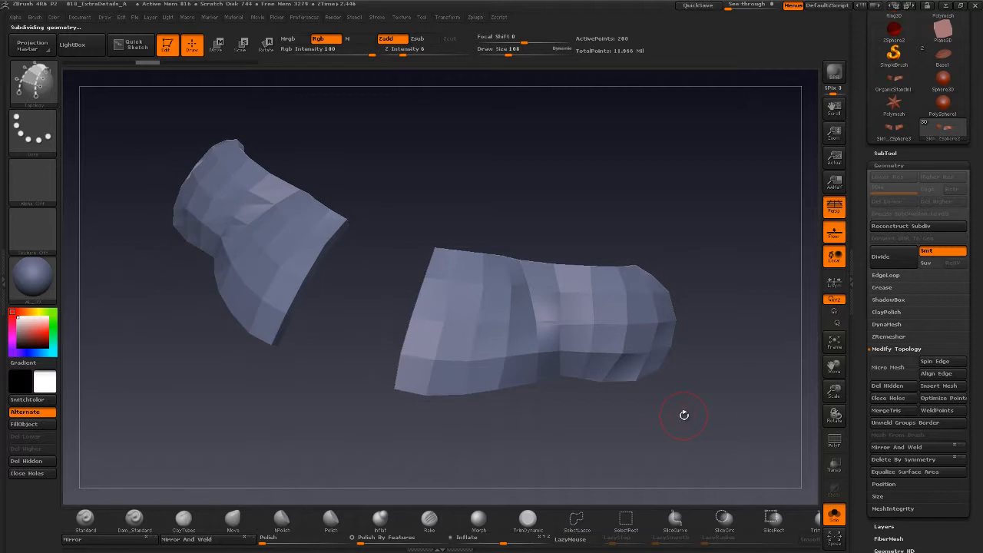
pyautogui.press('d')
pyautogui.press('d')
pyautogui.press('d')
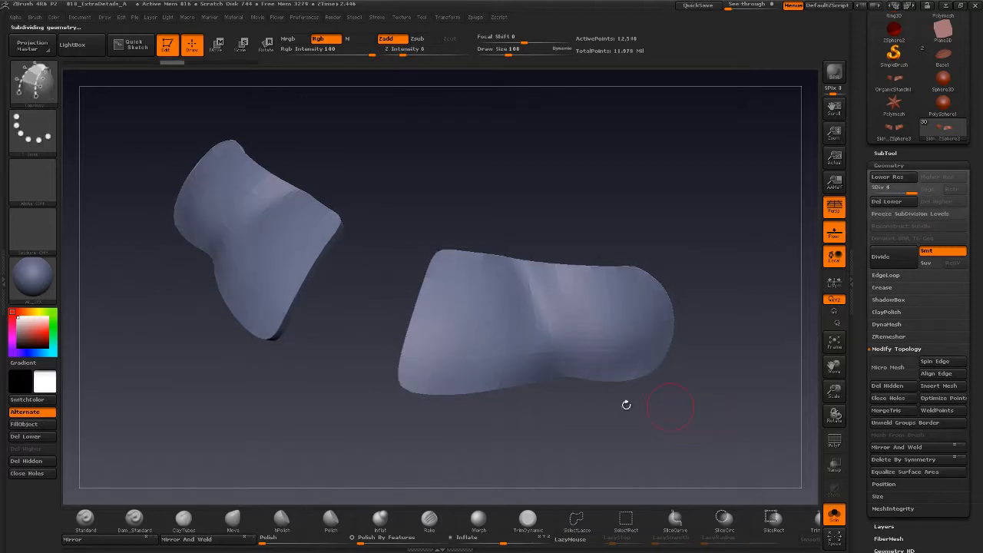
pyautogui.moveTo(708, 361); pyautogui.dragTo(707, 388)
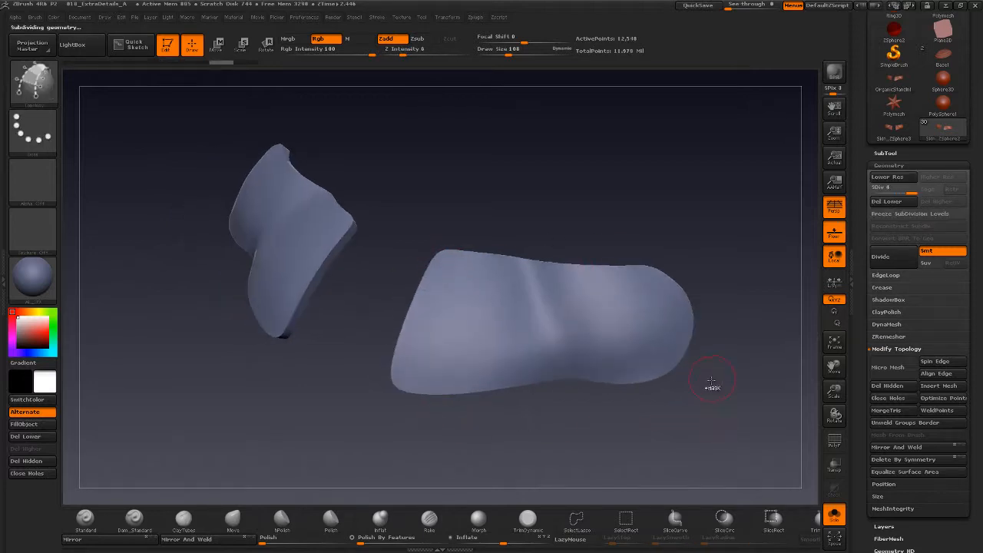
# Step: Return the panels to the lowest level and undo their subdivisions back to the undivided base mesh
pyautogui.hotkey('shift', 'd')
pyautogui.hotkey('shift', 'd')
pyautogui.hotkey('shift', 'd')
pyautogui.hotkey('shift', 'd')
pyautogui.press('b')
pyautogui.press('t')
pyautogui.press('o')
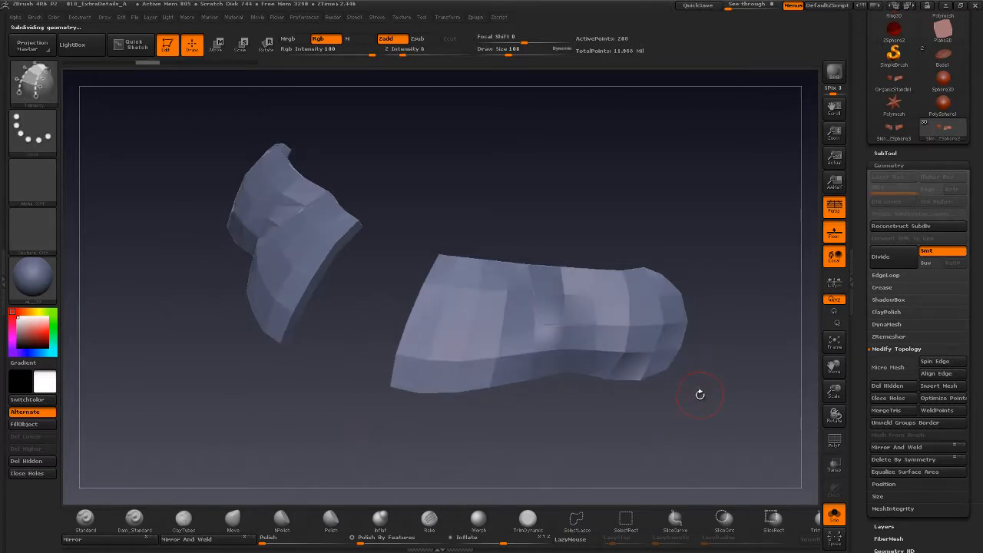
pyautogui.moveTo(695, 410); pyautogui.dragTo(699, 408)
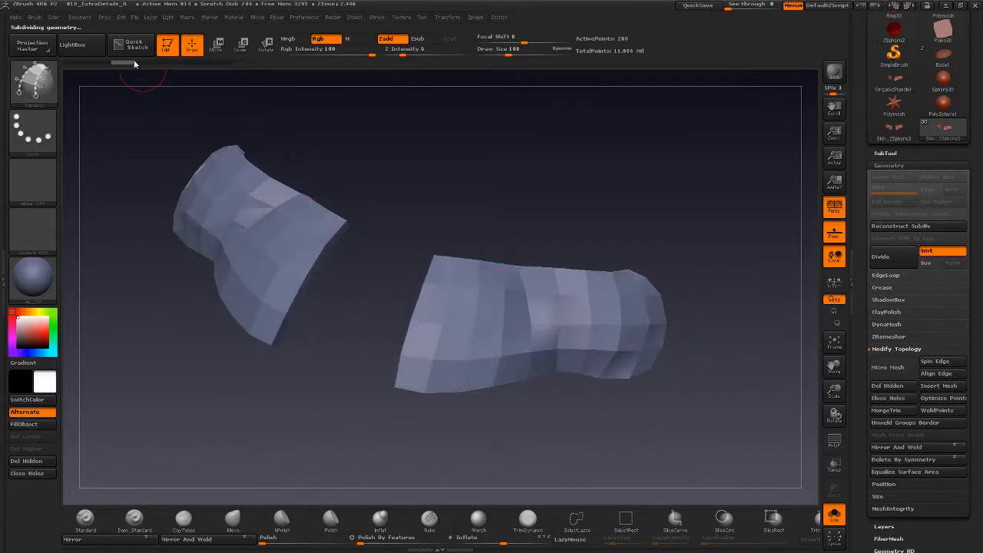
pyautogui.hotkey('ctrl', 'd')
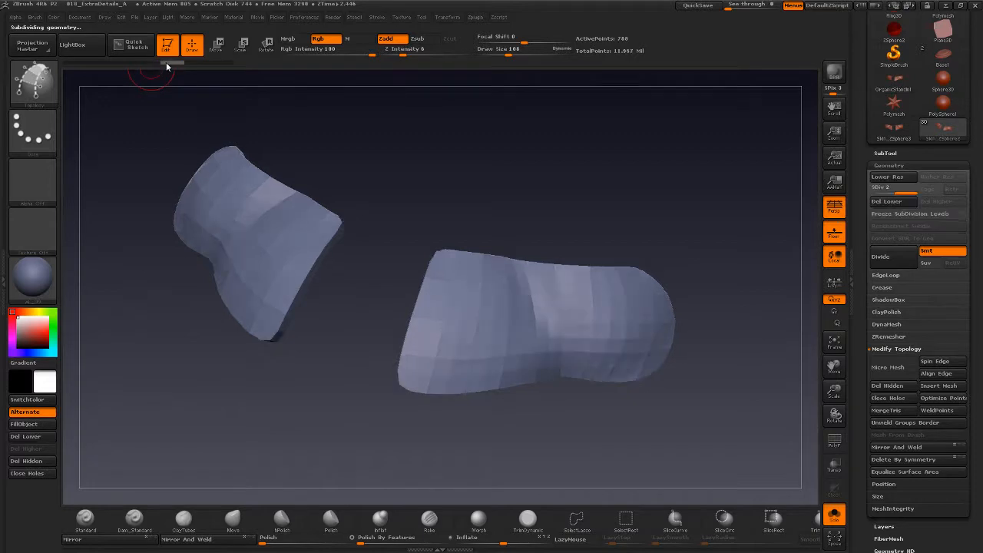
pyautogui.hotkey('ctrl', 'z')
pyautogui.keyDown('shift'); pyautogui.moveTo(537, 422); pyautogui.dragTo(689, 395); pyautogui.keyUp('shift')
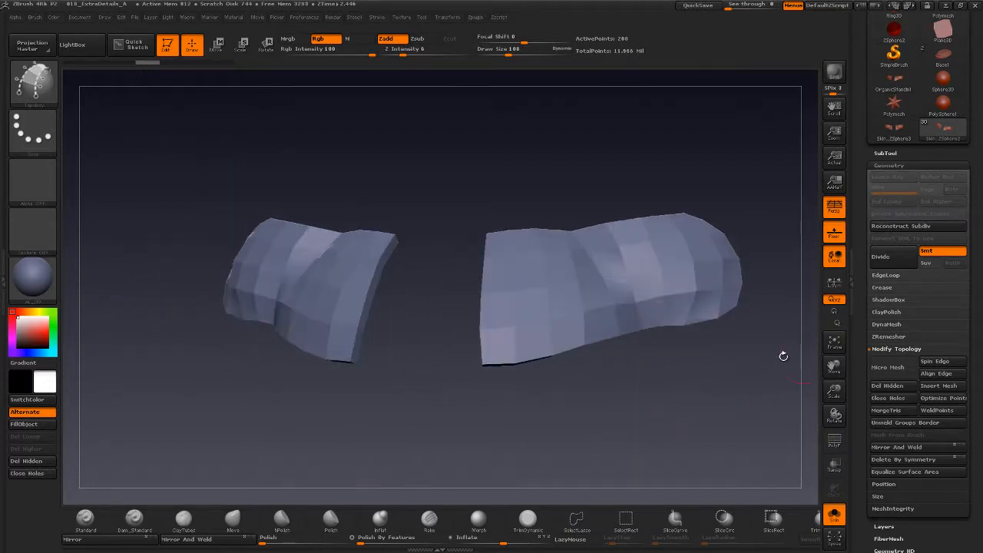
# Step: Turn on the panels' polyframe display, inspect their border edges, and open the Crease settings
pyautogui.moveTo(783, 356); pyautogui.dragTo(753, 376)
pyautogui.click(833, 440)
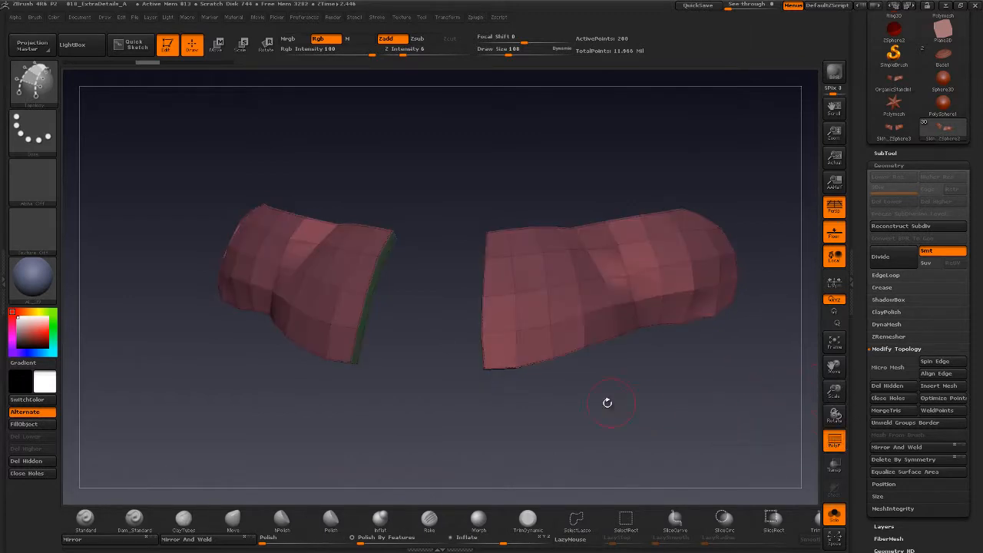
pyautogui.keyDown('alt'); pyautogui.moveTo(606, 399); pyautogui.dragTo(515, 328); pyautogui.keyUp('alt')
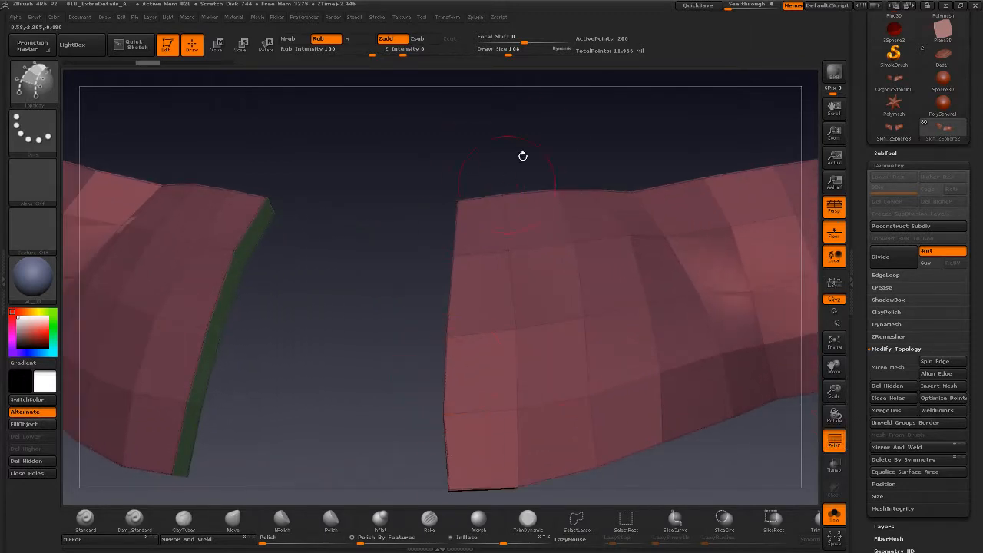
pyautogui.moveTo(522, 155); pyautogui.dragTo(453, 238)
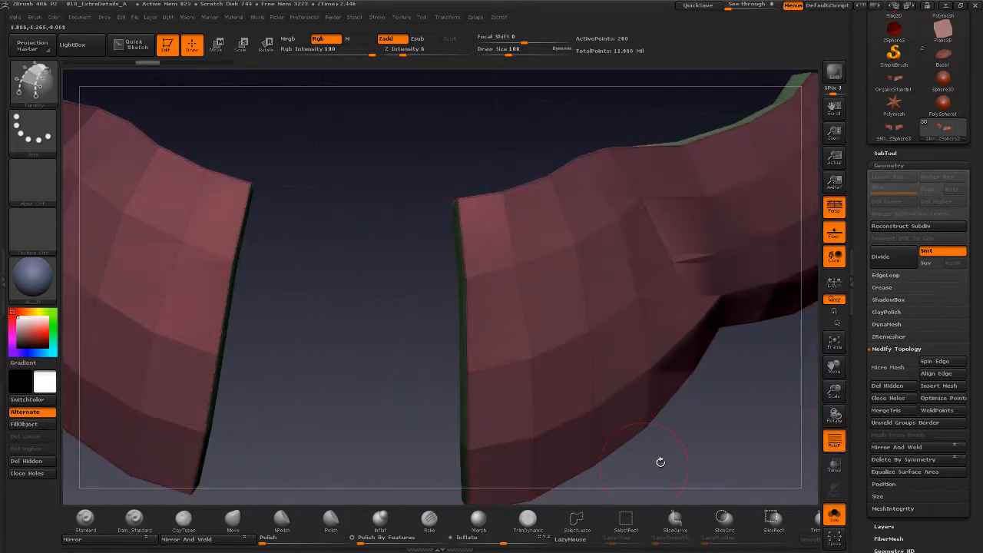
pyautogui.moveTo(660, 462)
pyautogui.mouseDown()
pyautogui.moveTo(714, 435)
pyautogui.moveTo(698, 407)
pyautogui.moveTo(678, 437)
pyautogui.moveTo(634, 374)
pyautogui.moveTo(437, 359)
pyautogui.mouseUp()
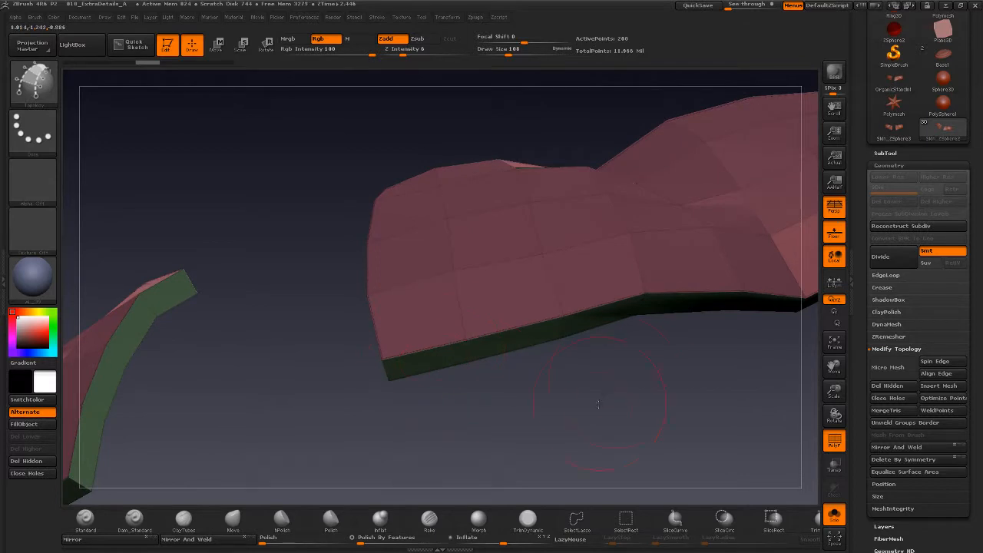
pyautogui.moveTo(598, 403); pyautogui.dragTo(768, 347)
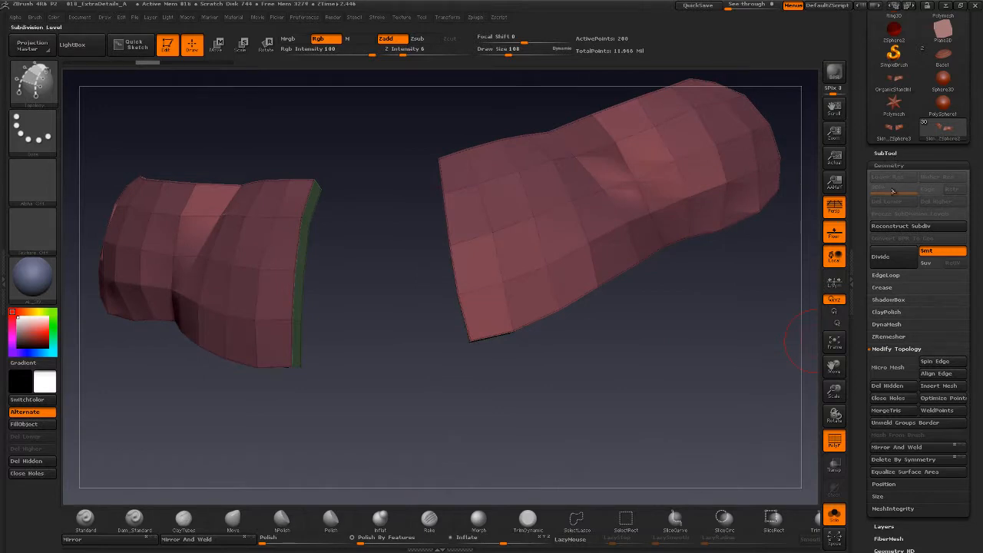
pyautogui.click(889, 350)
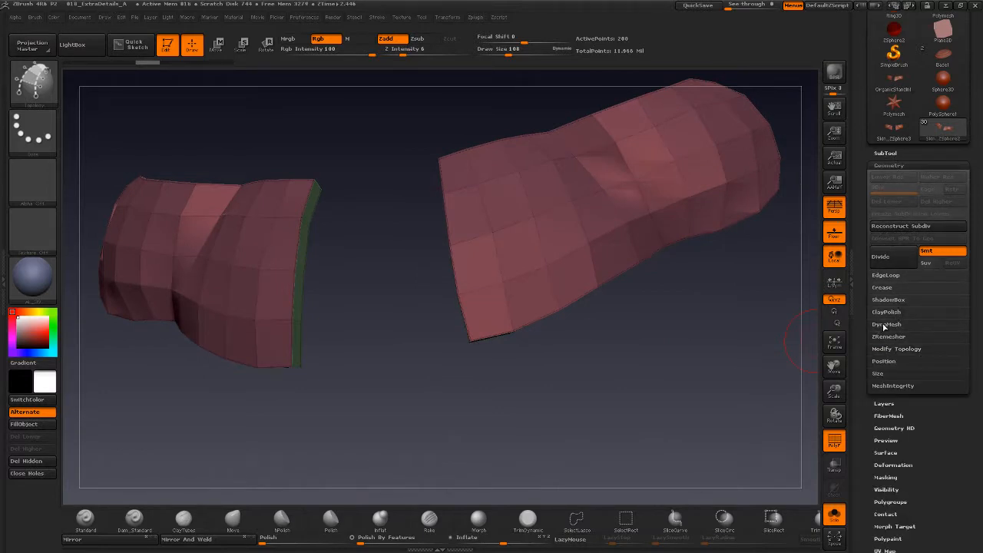
pyautogui.click(883, 287)
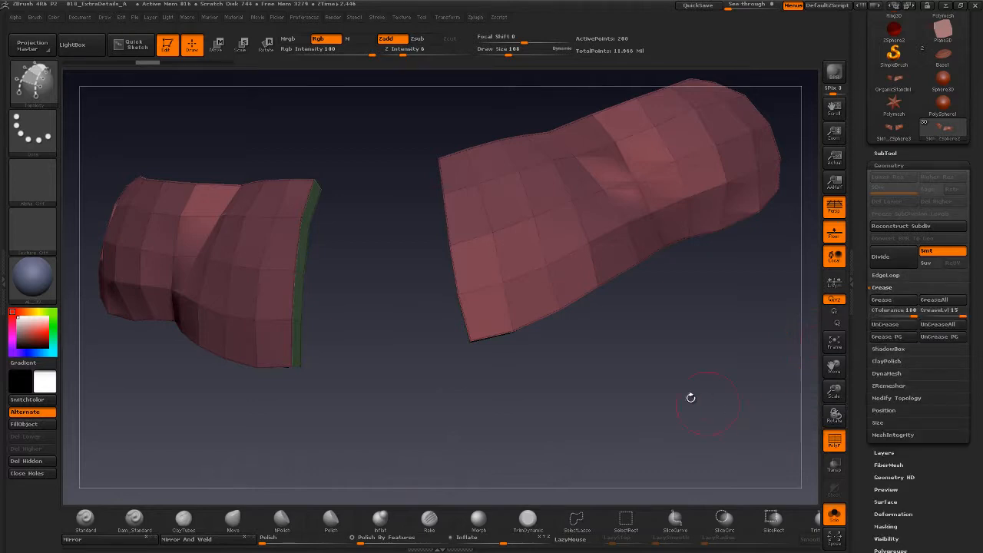
# Step: Subdivide the uncreased panels three times and view the rounded edges with the polyframe off
pyautogui.moveTo(626, 390); pyautogui.dragTo(650, 404)
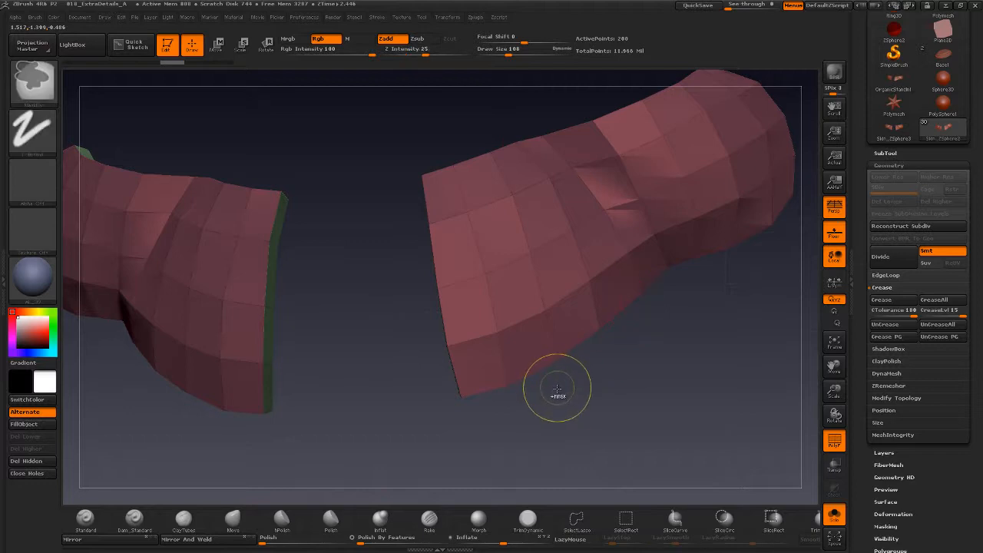
pyautogui.hotkey('ctrl', 'd')
pyautogui.hotkey('ctrl', 'd')
pyautogui.hotkey('ctrl', 'd')
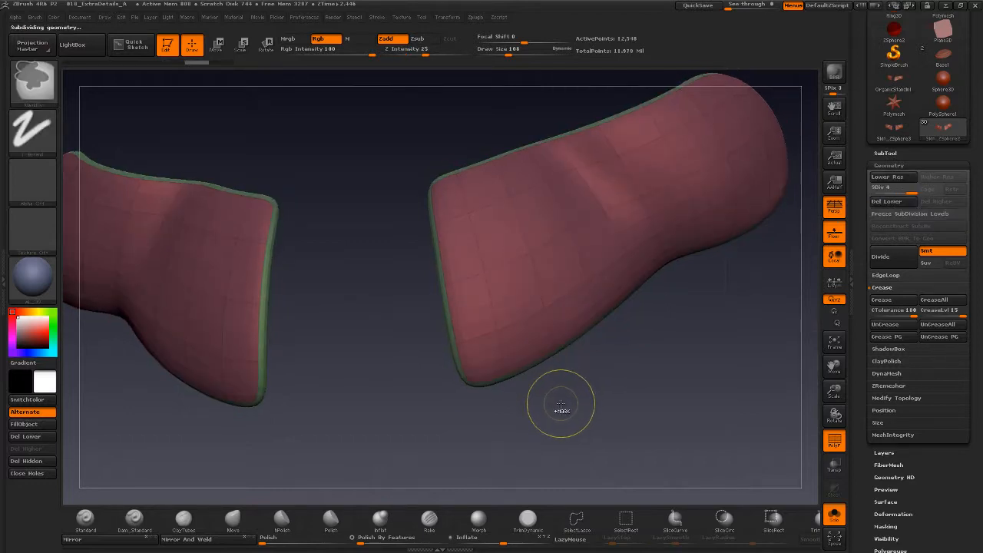
pyautogui.moveTo(582, 399); pyautogui.dragTo(605, 382)
pyautogui.click(840, 441)
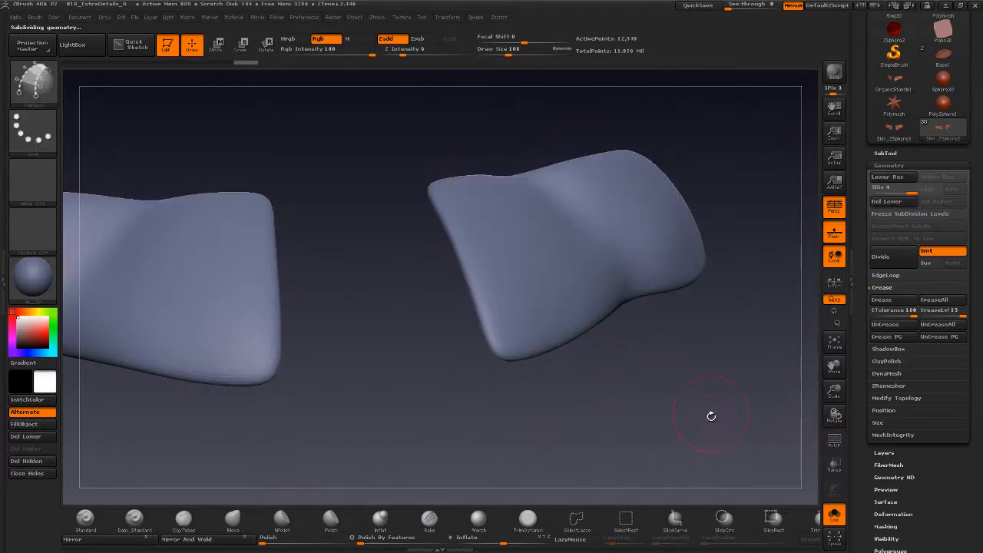
pyautogui.moveTo(711, 414)
pyautogui.mouseDown()
pyautogui.moveTo(718, 394)
pyautogui.moveTo(693, 426)
pyautogui.moveTo(745, 405)
pyautogui.mouseUp()
# Step: Undo the three subdivisions of the uncreased panels and show the polyframe again
pyautogui.hotkey('ctrl', 'z')
pyautogui.hotkey('ctrl', 'z')
pyautogui.hotkey('ctrl', 'z')
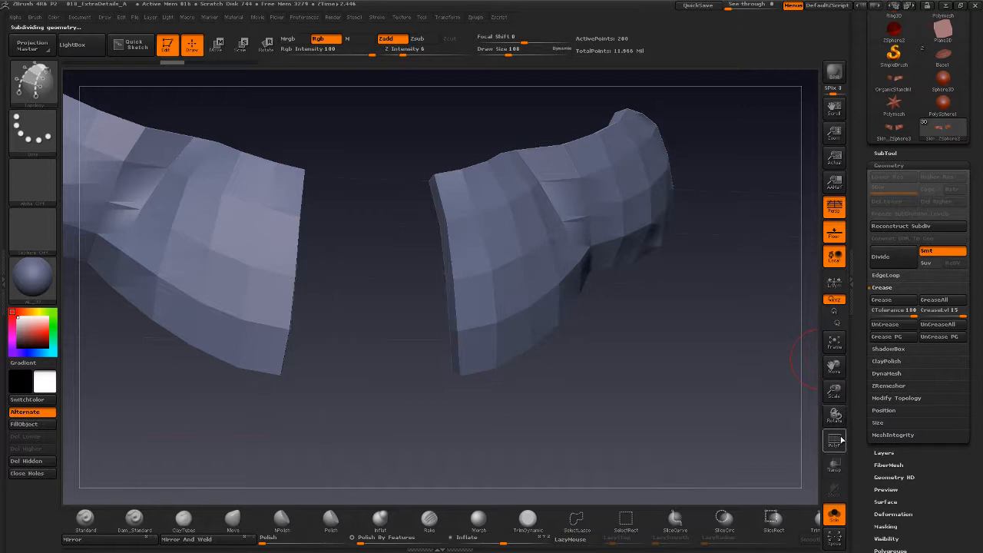
pyautogui.click(840, 440)
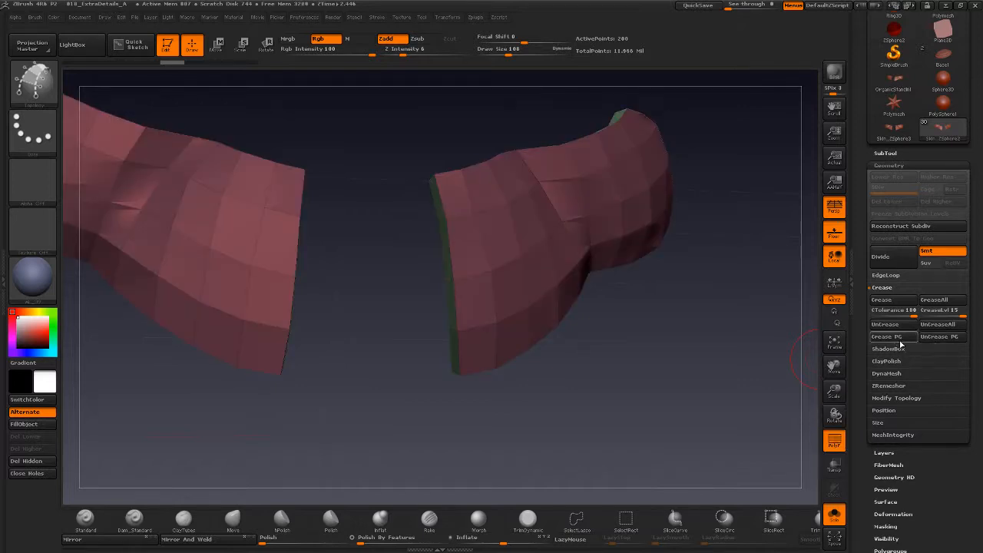
# Step: Crease the panel edges along the polygroup borders with Crease PG
pyautogui.click(903, 338)
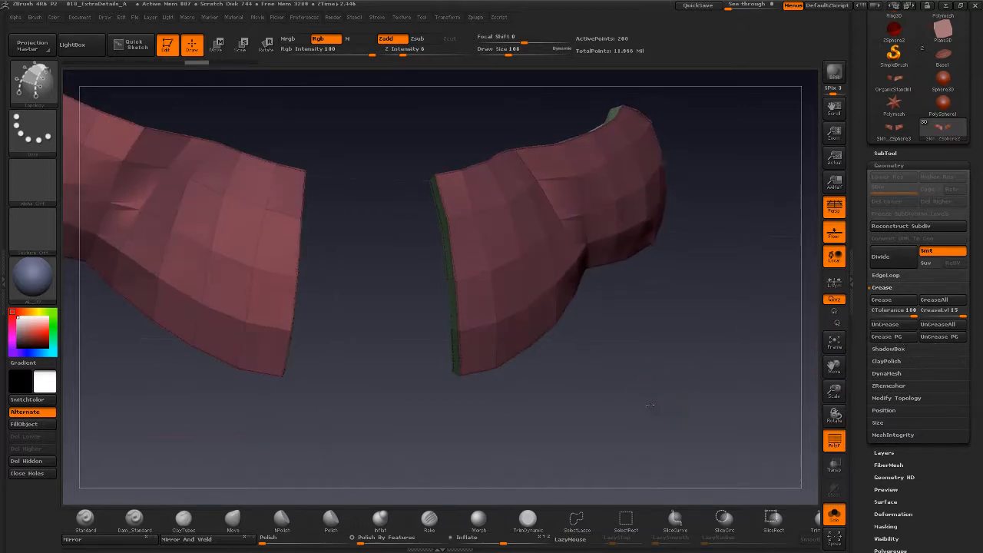
pyautogui.moveTo(595, 397)
pyautogui.mouseDown()
pyautogui.moveTo(642, 397)
pyautogui.moveTo(655, 412)
pyautogui.moveTo(542, 241)
pyautogui.mouseUp()
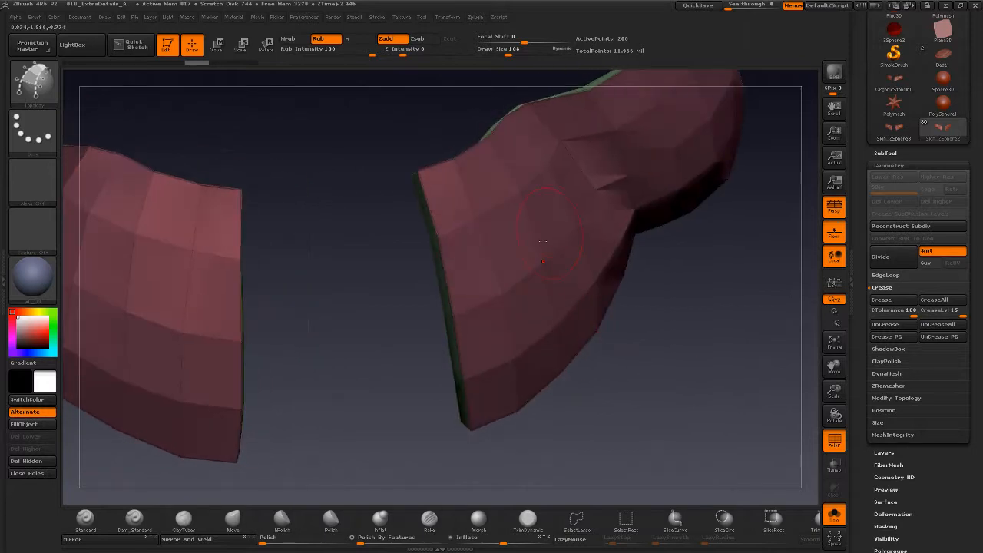
pyautogui.moveTo(601, 422)
pyautogui.mouseDown()
pyautogui.moveTo(609, 310)
pyautogui.moveTo(660, 400)
pyautogui.moveTo(687, 384)
pyautogui.moveTo(675, 399)
pyautogui.moveTo(629, 399)
pyautogui.moveTo(676, 402)
pyautogui.moveTo(643, 406)
pyautogui.moveTo(658, 398)
pyautogui.mouseUp()
# Step: Try subdividing the creased panels three times, and undo back to the base mesh
pyautogui.hotkey('ctrl', 'd')
pyautogui.hotkey('ctrl', 'd')
pyautogui.hotkey('ctrl', 'd')
pyautogui.hotkey('ctrl', 'z')
pyautogui.moveTo(501, 439); pyautogui.dragTo(418, 434)
pyautogui.moveTo(518, 420); pyautogui.dragTo(614, 408)
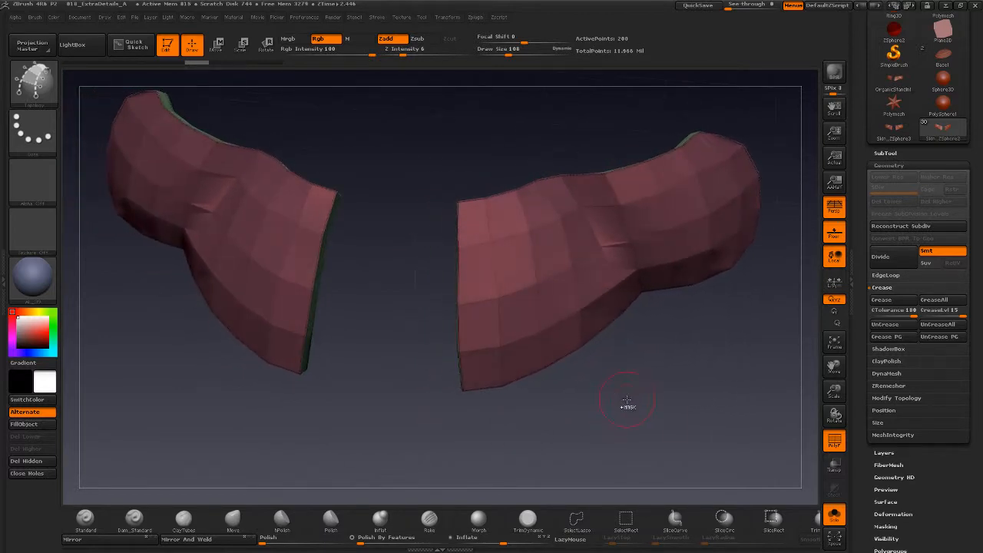
# Step: Isolate the strip of green polygons along the inner chest-side edge of one panel, hiding everything else
pyautogui.hotkey('ctrl', 'shift')
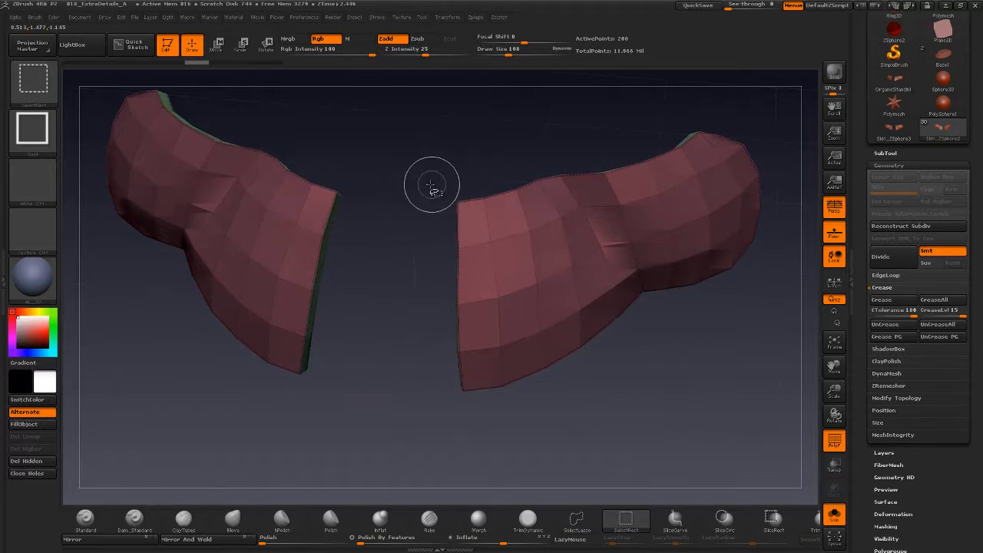
pyautogui.hotkey('ctrl', 'shift')
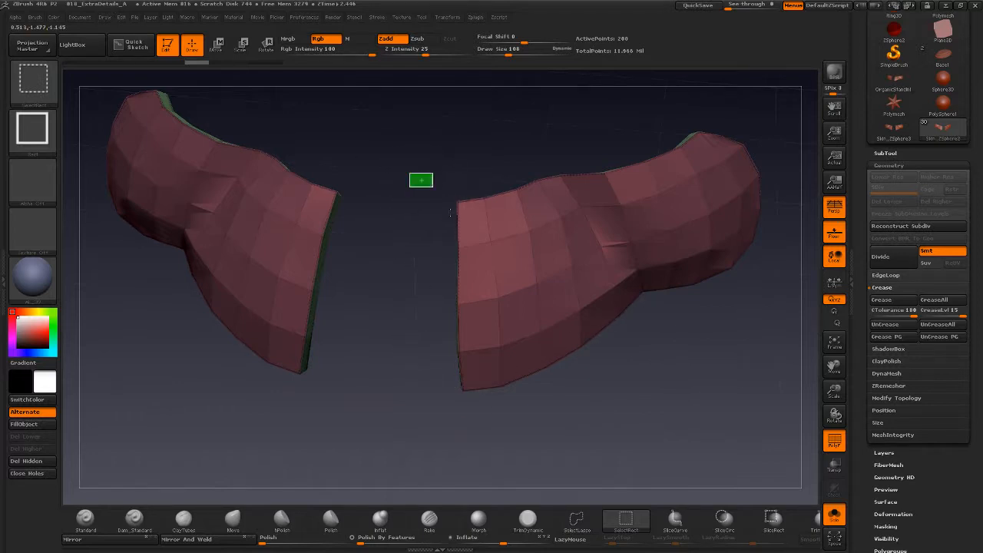
pyautogui.keyDown('ctrl'); pyautogui.keyDown('shift'); pyautogui.moveTo(410, 173); pyautogui.dragTo(480, 421); pyautogui.keyUp('shift'); pyautogui.keyUp('ctrl')
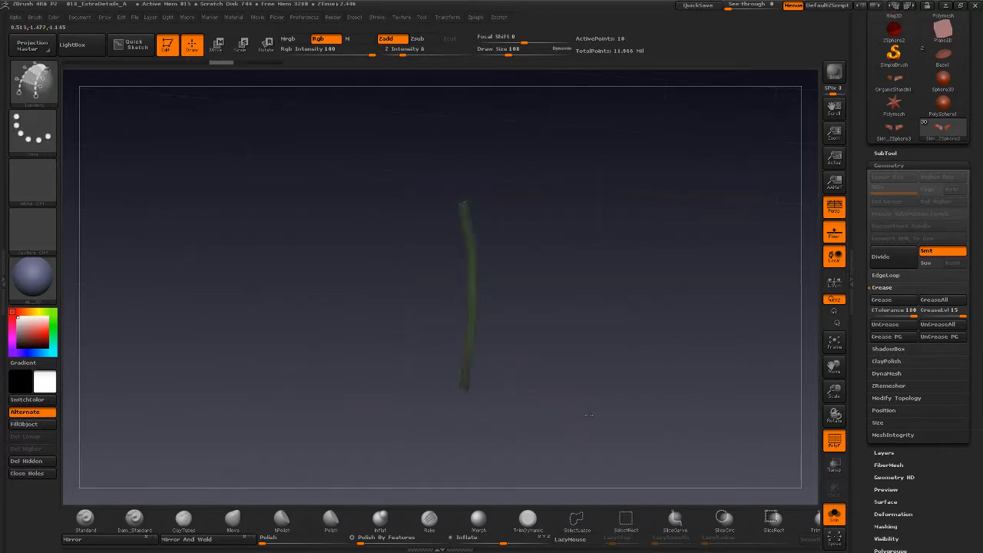
pyautogui.moveTo(588, 414); pyautogui.dragTo(612, 391)
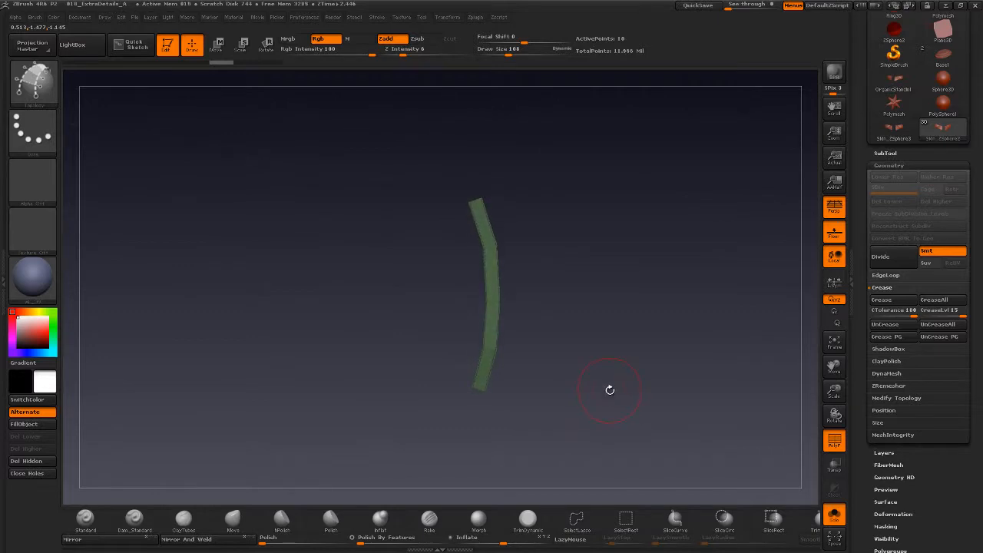
# Step: Assign the isolated inner-edge strip its own polygroup and unhide the rest of the panels
pyautogui.hotkey('ctrl', 'w')
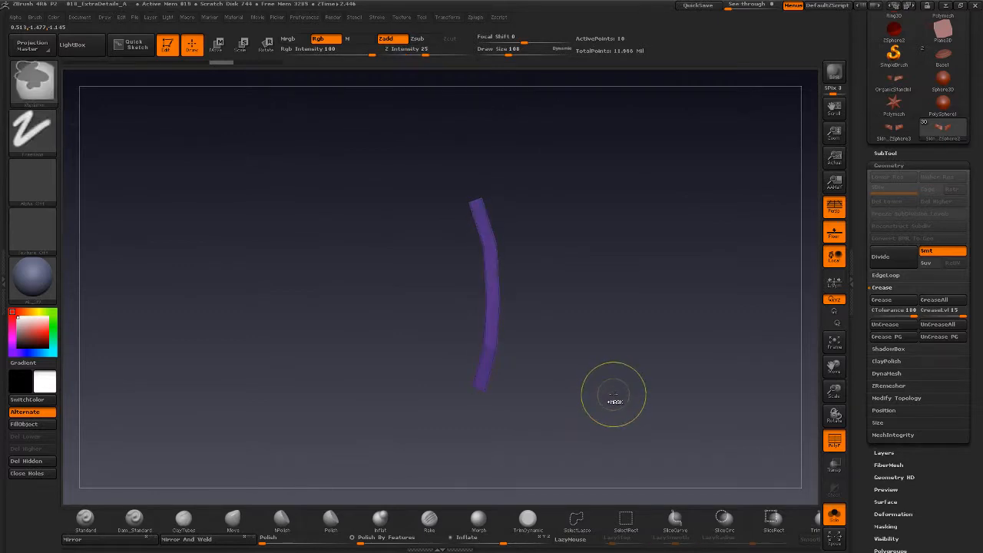
pyautogui.moveTo(614, 395)
pyautogui.mouseDown()
pyautogui.moveTo(661, 408)
pyautogui.moveTo(601, 397)
pyautogui.mouseUp()
pyautogui.keyDown('ctrl'); pyautogui.keyDown('shift'); pyautogui.click(614, 400); pyautogui.keyUp('shift'); pyautogui.keyUp('ctrl')
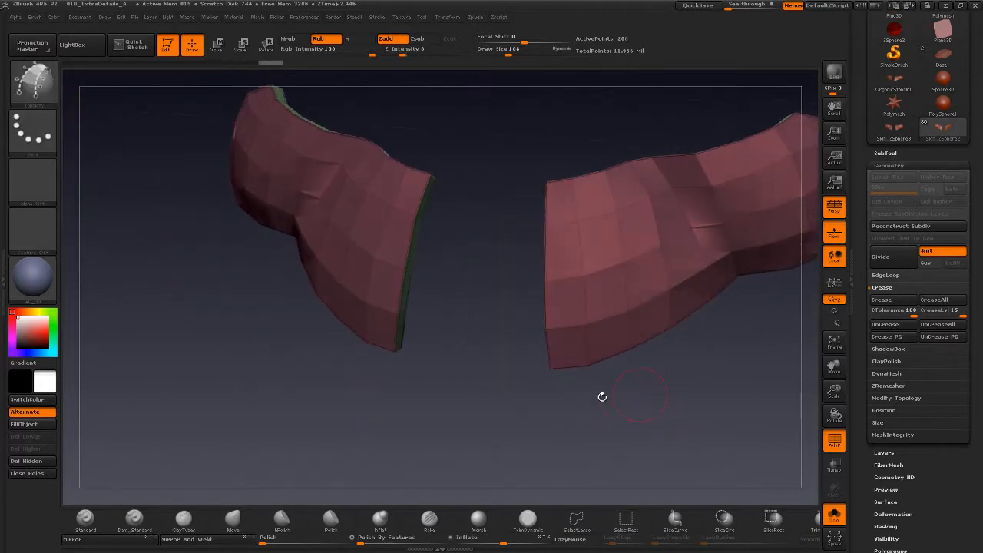
# Step: Isolate the inner edge strips of both panels, combine them into one polygroup, and show the full panels again
pyautogui.moveTo(535, 414); pyautogui.dragTo(537, 338)
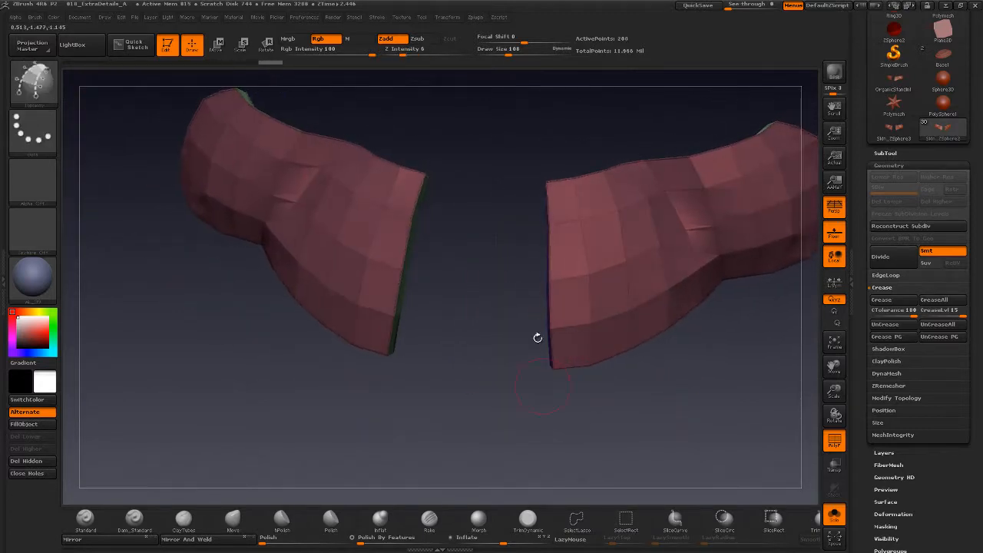
pyautogui.moveTo(490, 140)
pyautogui.keyDown('ctrl'); pyautogui.keyDown('shift'); pyautogui.mouseDown()
pyautogui.moveTo(524, 222)
pyautogui.moveTo(564, 408)
pyautogui.mouseUp(); pyautogui.keyUp('shift'); pyautogui.keyUp('ctrl')
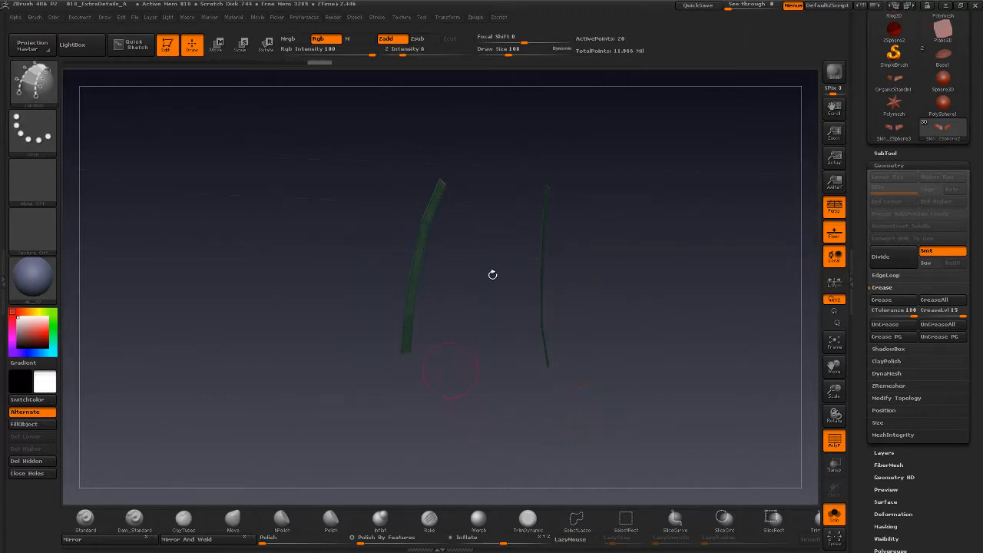
pyautogui.keyDown('ctrl'); pyautogui.keyDown('shift'); pyautogui.click(485, 393); pyautogui.keyUp('shift'); pyautogui.keyUp('ctrl')
# Step: Crease the polygroup borders with Crease PG and test the result by subdividing the panels three times
pyautogui.moveTo(529, 407)
pyautogui.mouseDown()
pyautogui.moveTo(666, 382)
pyautogui.moveTo(658, 408)
pyautogui.moveTo(683, 396)
pyautogui.mouseUp()
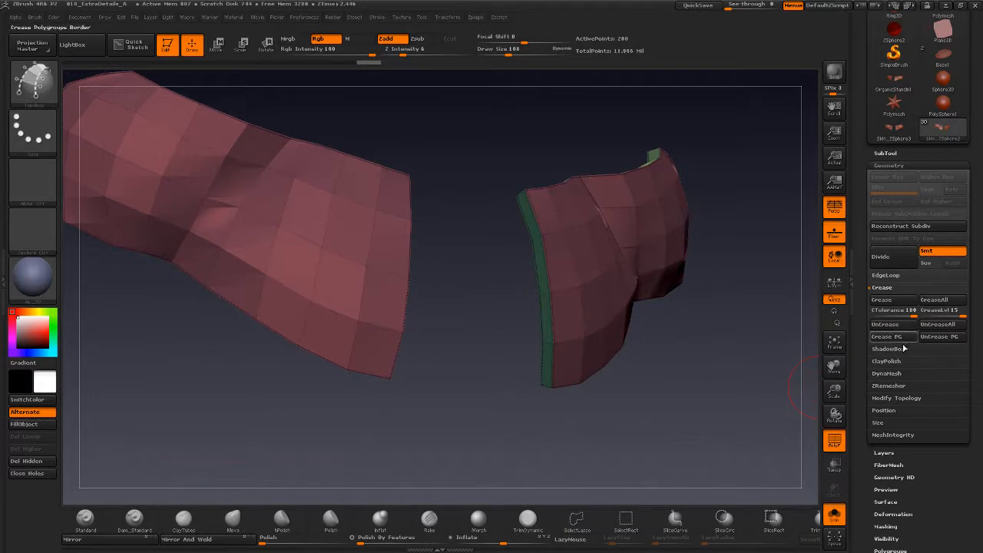
pyautogui.moveTo(680, 346); pyautogui.dragTo(674, 342)
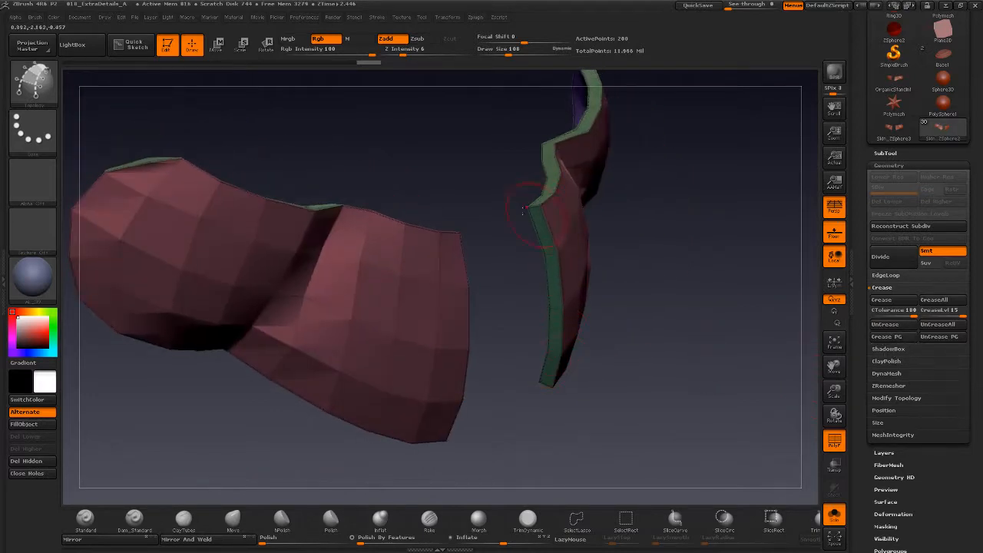
pyautogui.moveTo(540, 219); pyautogui.dragTo(617, 170)
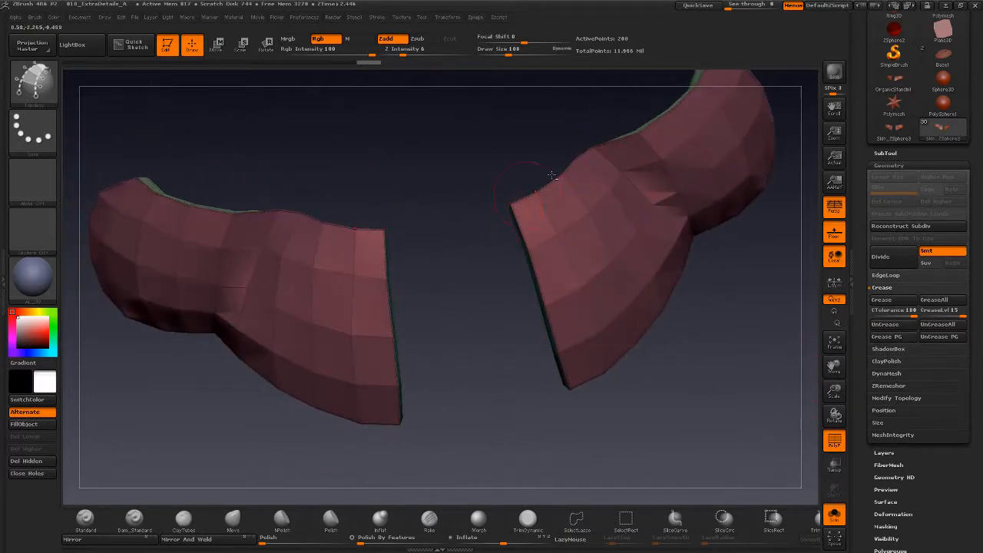
pyautogui.hotkey('ctrl', 'd')
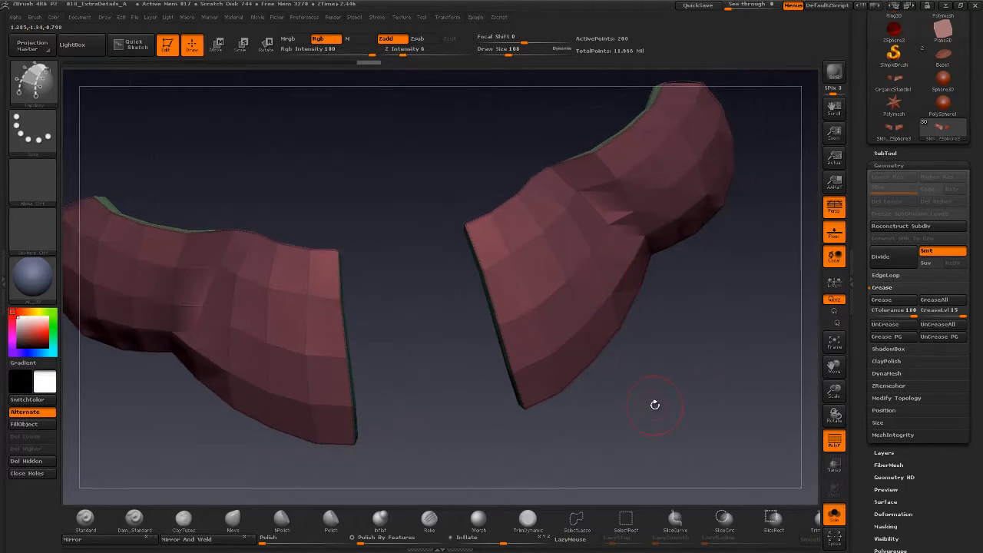
pyautogui.hotkey('ctrl', 'd')
pyautogui.hotkey('ctrl', 'd')
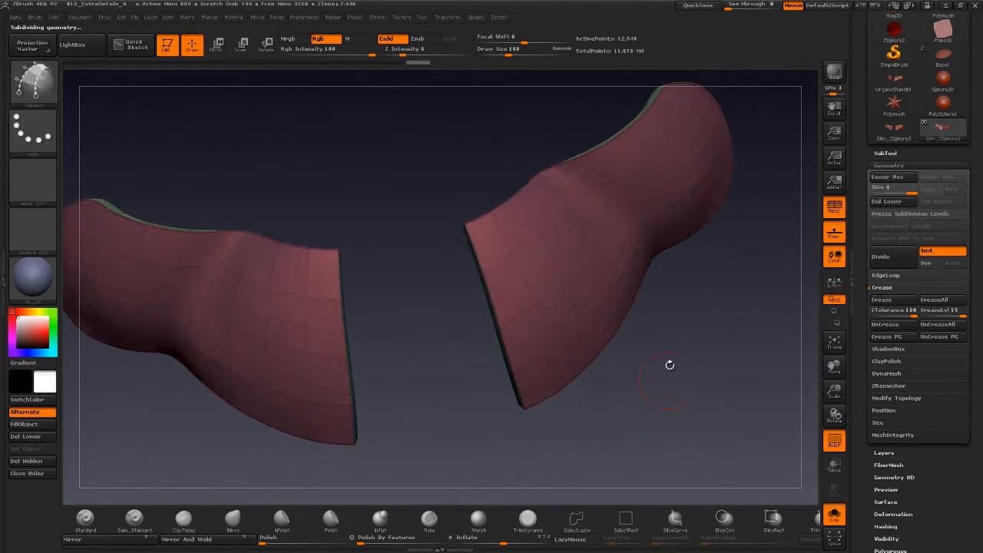
pyautogui.moveTo(677, 379)
pyautogui.keyDown('alt'); pyautogui.mouseDown()
pyautogui.moveTo(682, 364)
pyautogui.moveTo(674, 376)
pyautogui.mouseUp(); pyautogui.keyUp('alt')
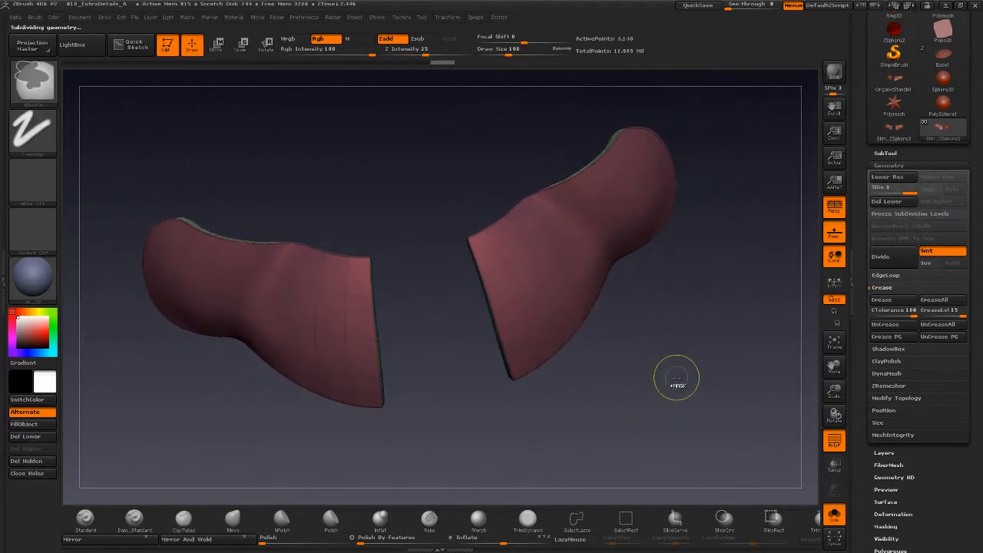
# Step: Undo the three test subdivisions and the border creasing, back to the isolated inner edge strips
pyautogui.hotkey('ctrl', 'z')
pyautogui.hotkey('ctrl', 'z')
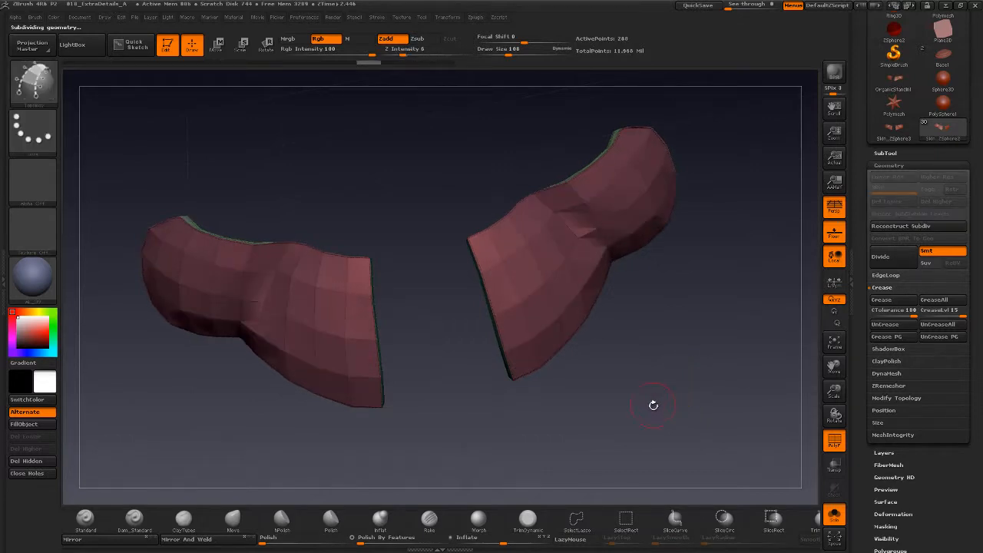
pyautogui.moveTo(652, 404)
pyautogui.mouseDown()
pyautogui.moveTo(645, 395)
pyautogui.moveTo(665, 403)
pyautogui.moveTo(650, 408)
pyautogui.moveTo(687, 376)
pyautogui.moveTo(720, 452)
pyautogui.mouseUp()
pyautogui.hotkey('ctrl', 'z')
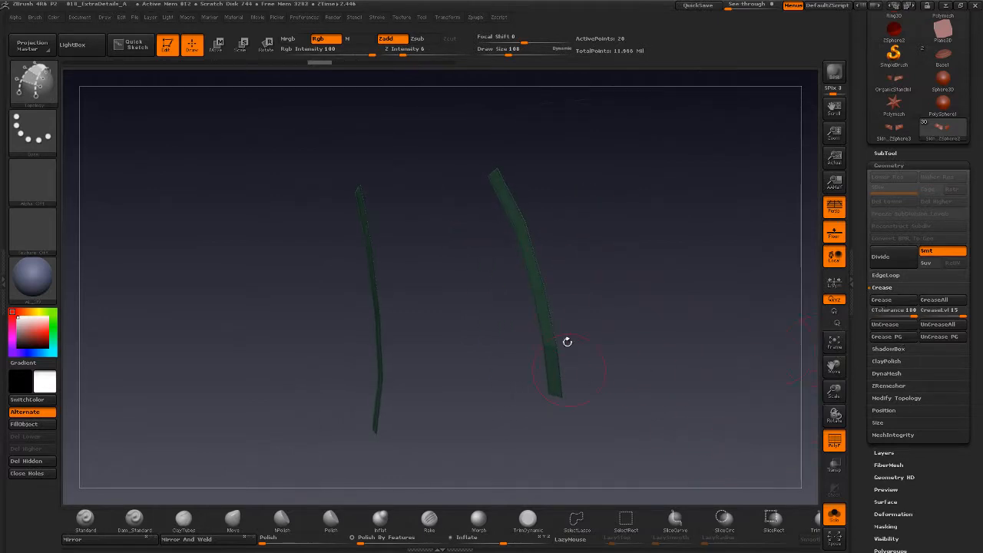
# Step: Show both complete panels, clear all their creases, and crease the polygroup borders again
pyautogui.click(895, 301)
pyautogui.keyDown('ctrl'); pyautogui.keyDown('shift'); pyautogui.click(769, 352); pyautogui.keyUp('shift'); pyautogui.keyUp('ctrl')
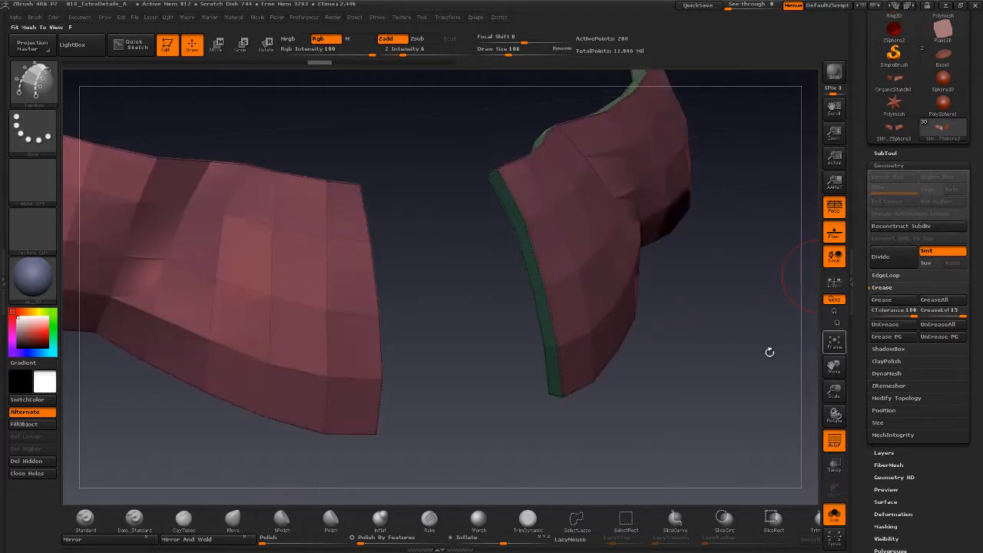
pyautogui.moveTo(666, 375)
pyautogui.mouseDown()
pyautogui.moveTo(592, 328)
pyautogui.moveTo(634, 315)
pyautogui.moveTo(675, 340)
pyautogui.mouseUp()
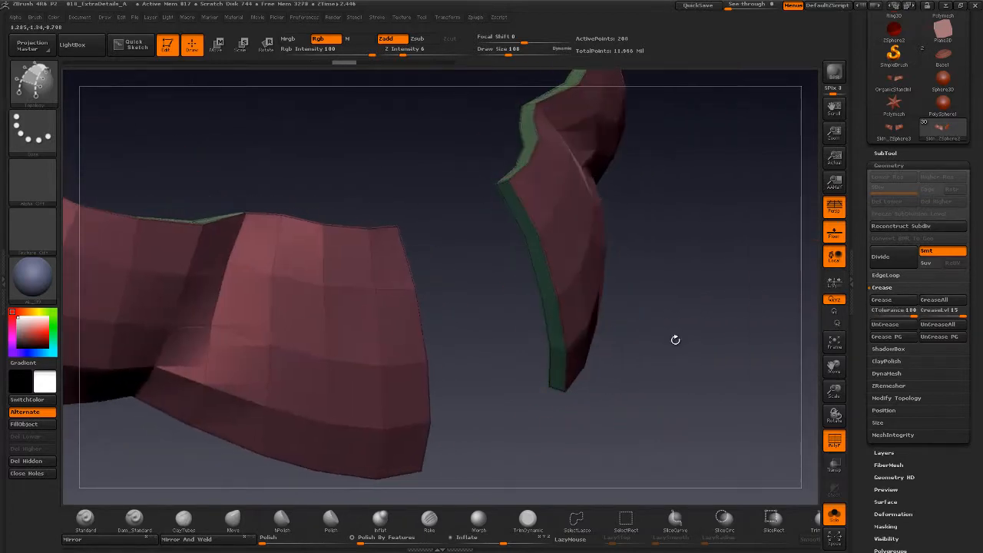
pyautogui.click(942, 328)
pyautogui.moveTo(695, 385)
pyautogui.mouseDown()
pyautogui.moveTo(618, 381)
pyautogui.moveTo(699, 390)
pyautogui.mouseUp()
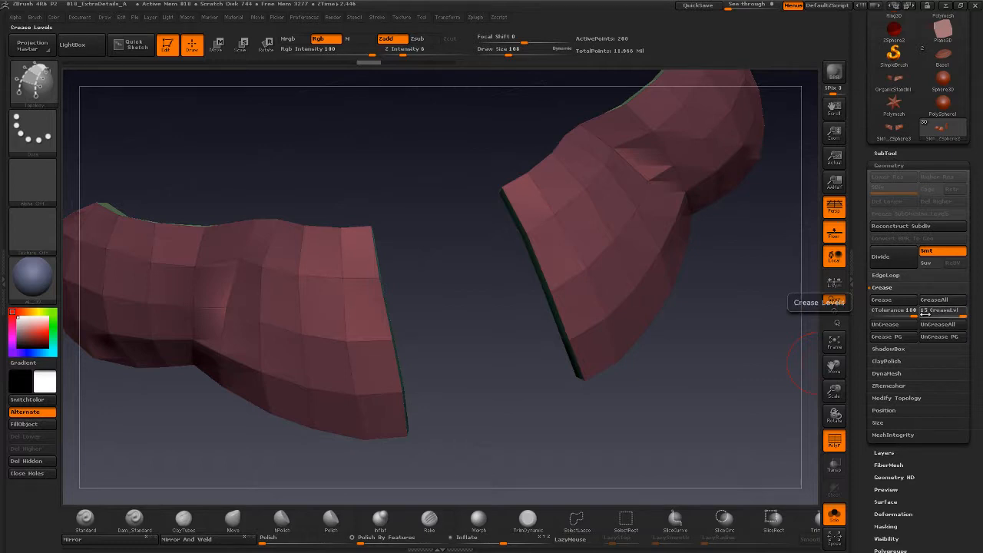
# Step: Try a lower crease level with one subdivision of the panels, and undo the subdivision
pyautogui.moveTo(927, 314); pyautogui.dragTo(925, 314)
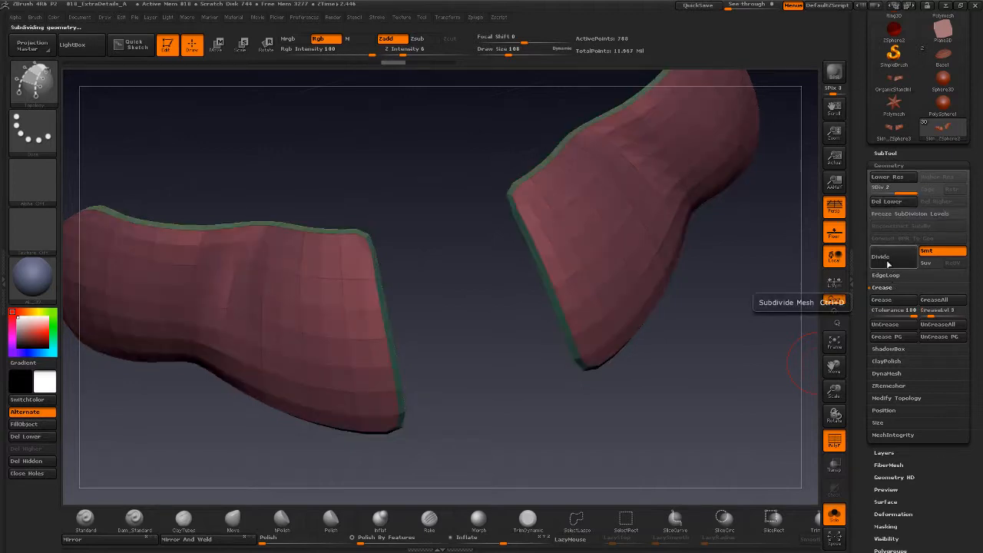
pyautogui.press('shift')
pyautogui.hotkey('ctrl', 'z')
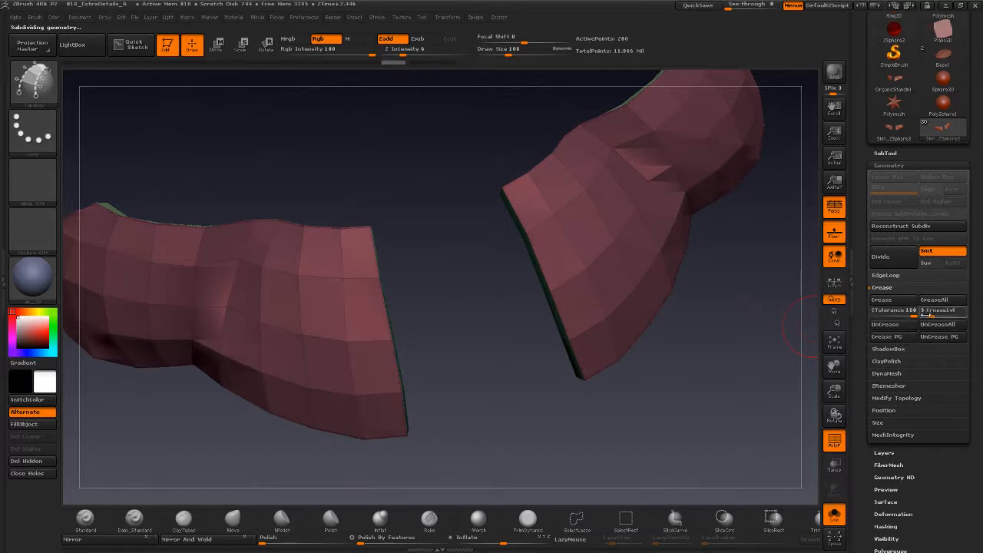
# Step: Set the crease level to 3 and subdivide the panels up to subdivision level 6
pyautogui.moveTo(716, 346); pyautogui.dragTo(522, 235)
pyautogui.moveTo(677, 402); pyautogui.dragTo(819, 319)
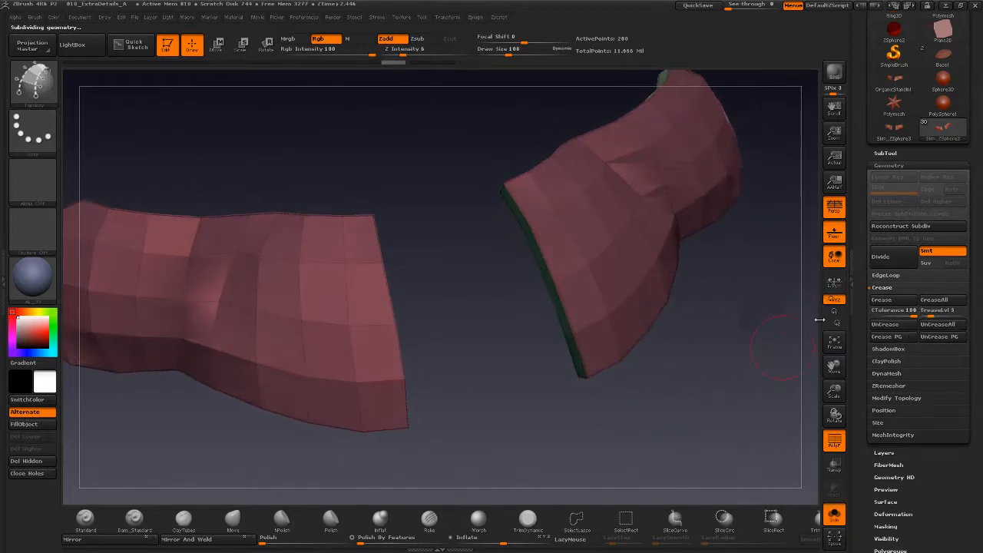
pyautogui.click(897, 263)
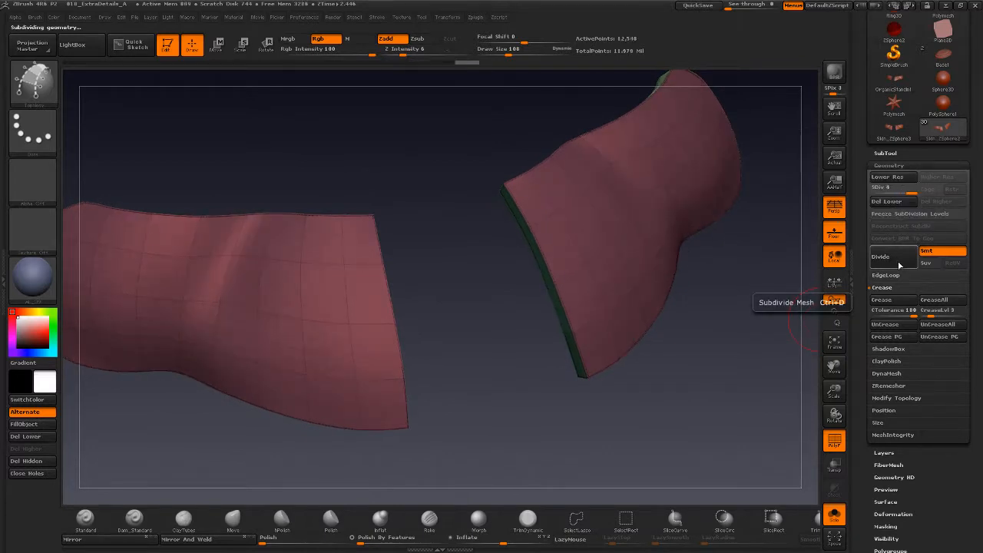
pyautogui.click(897, 263)
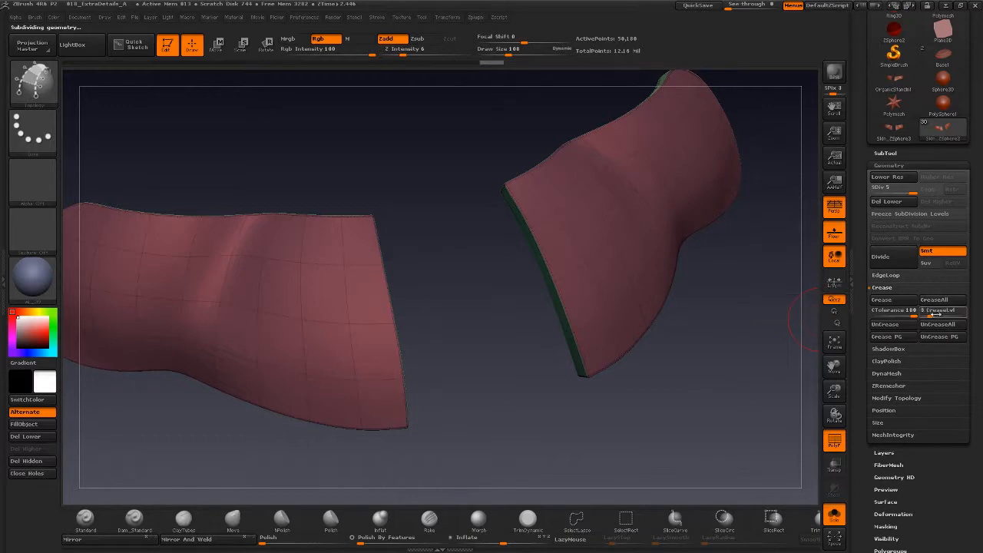
pyautogui.moveTo(728, 343)
pyautogui.mouseDown()
pyautogui.moveTo(760, 326)
pyautogui.moveTo(735, 332)
pyautogui.mouseUp()
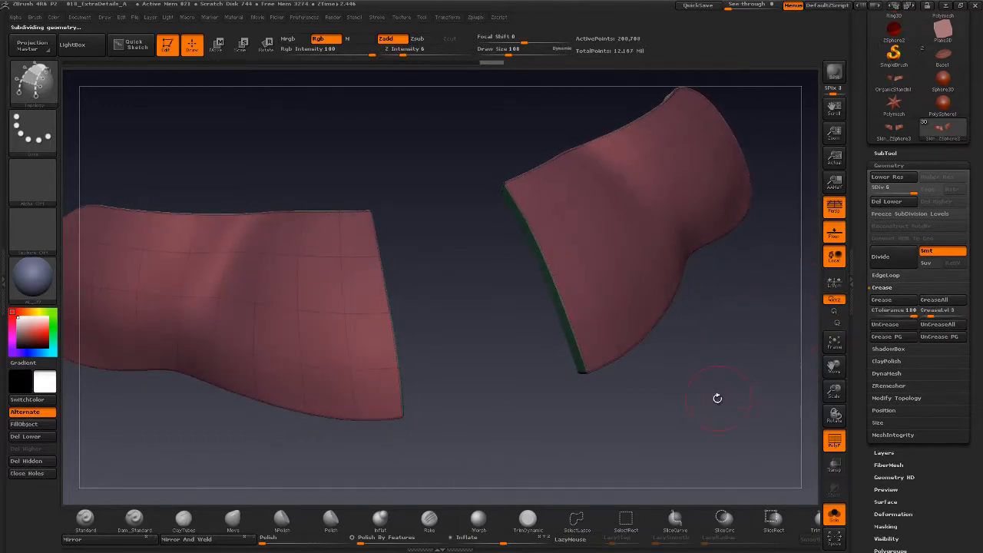
# Step: Hide the polyframe and examine the edges and corners of the subdivided panels from several angles
pyautogui.moveTo(717, 397); pyautogui.dragTo(761, 369)
pyautogui.click(837, 442)
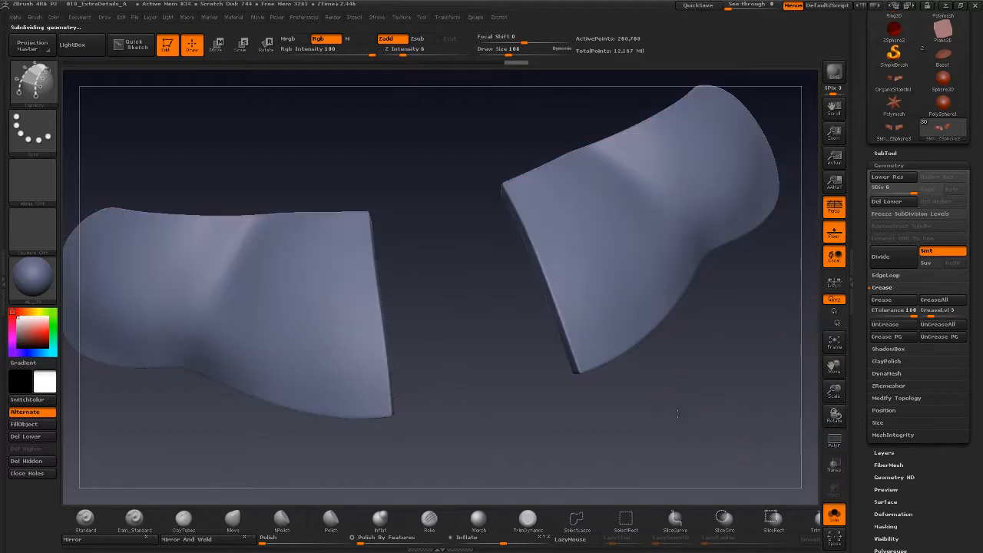
pyautogui.moveTo(683, 409); pyautogui.dragTo(580, 382)
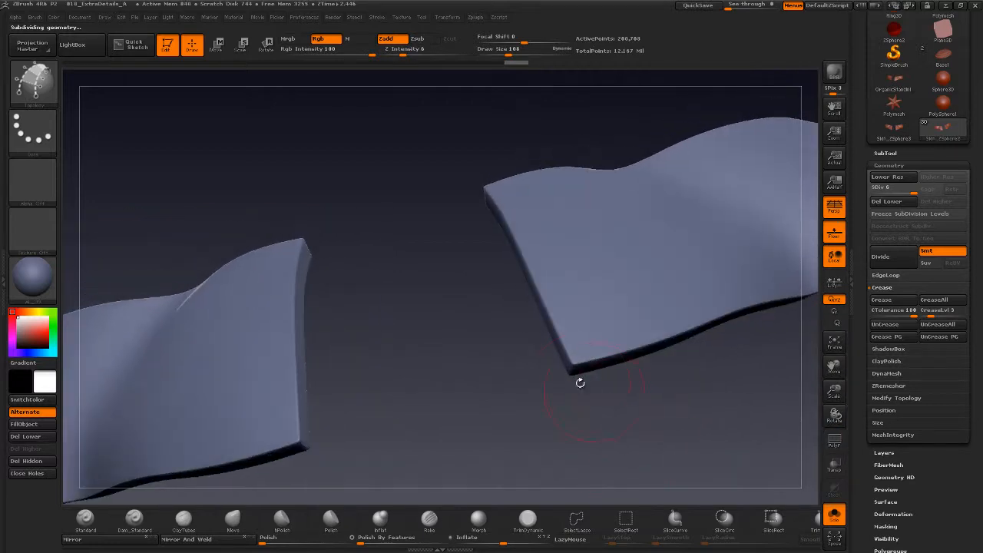
pyautogui.moveTo(625, 417); pyautogui.dragTo(737, 367)
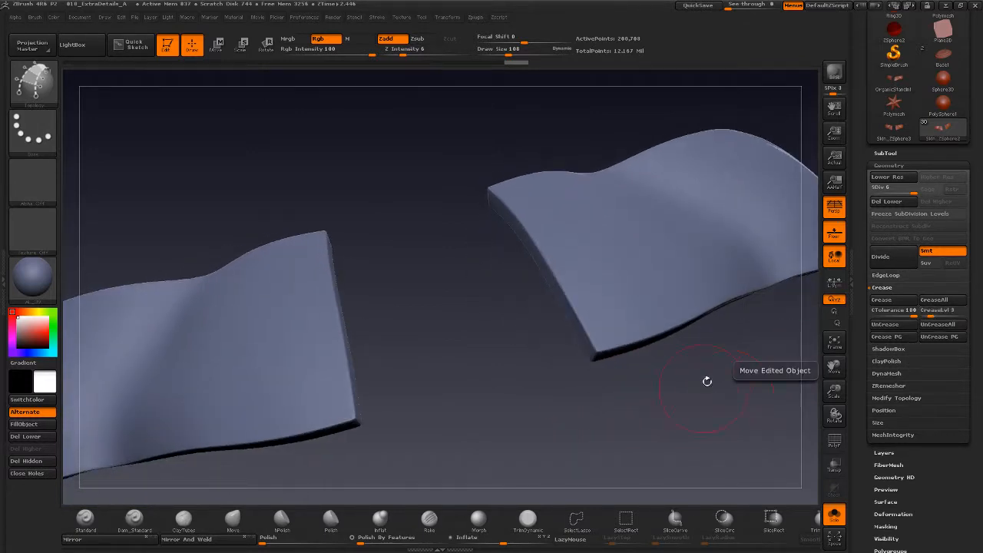
pyautogui.moveTo(716, 399)
pyautogui.mouseDown()
pyautogui.moveTo(714, 337)
pyautogui.moveTo(718, 357)
pyautogui.moveTo(664, 371)
pyautogui.moveTo(683, 423)
pyautogui.moveTo(656, 404)
pyautogui.moveTo(670, 394)
pyautogui.moveTo(659, 406)
pyautogui.moveTo(652, 396)
pyautogui.mouseUp()
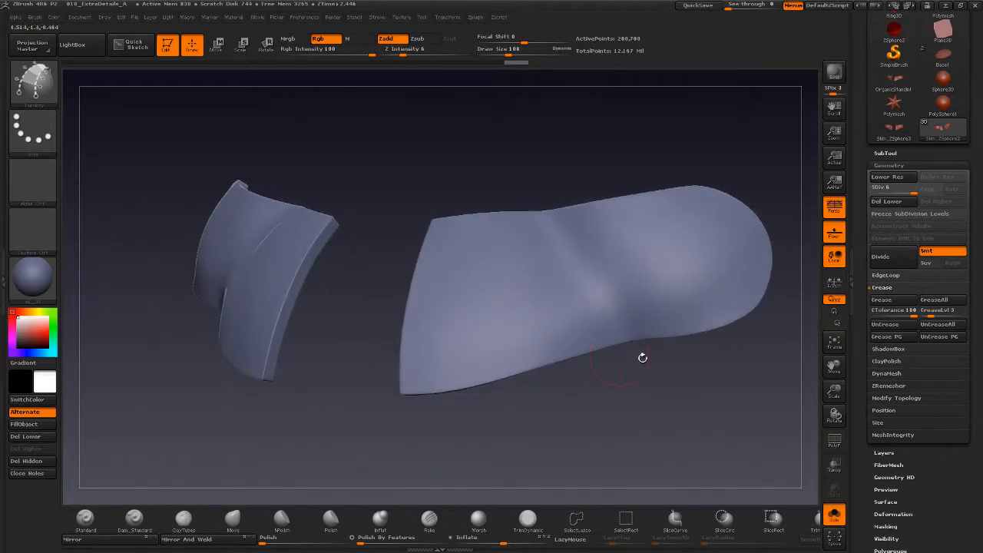
pyautogui.moveTo(643, 358); pyautogui.dragTo(493, 274)
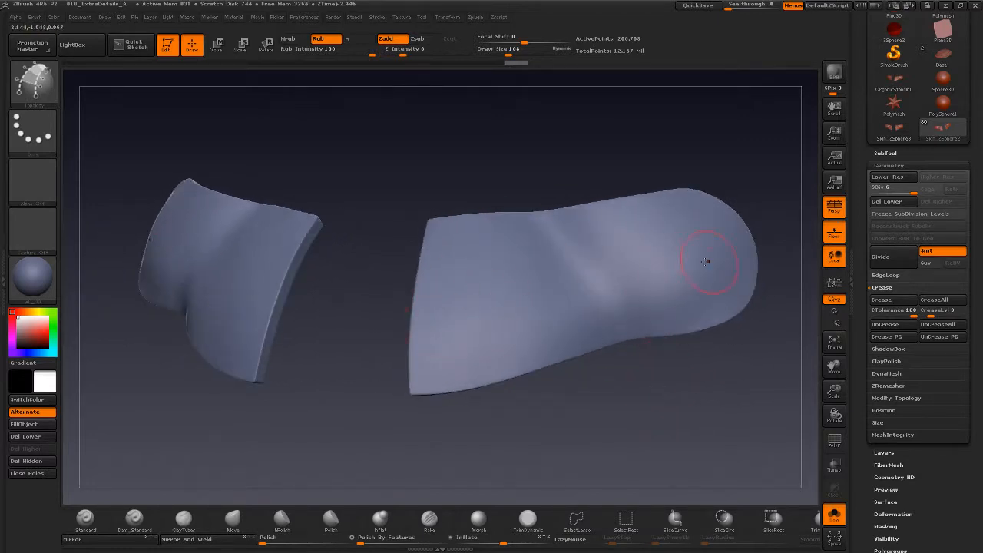
pyautogui.moveTo(582, 417); pyautogui.dragTo(689, 394)
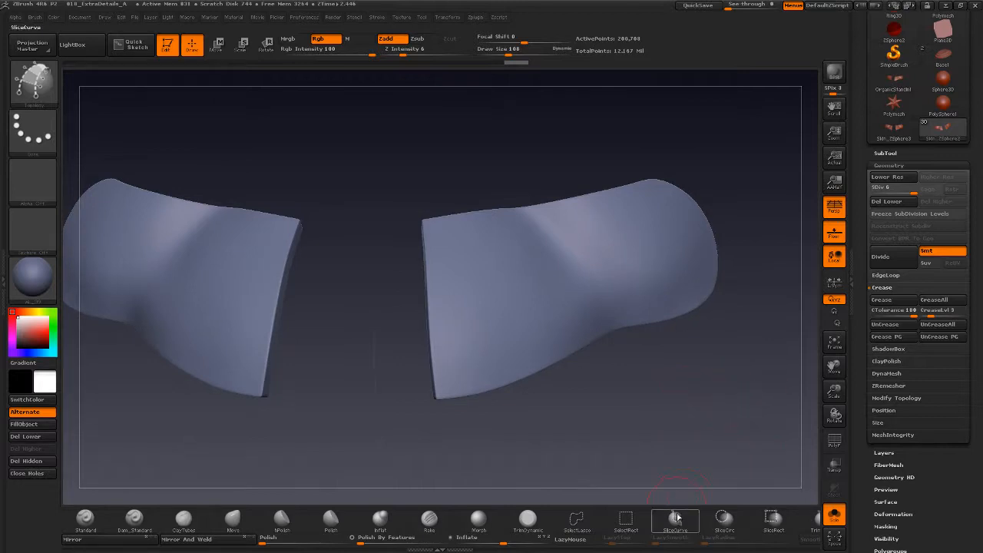
# Step: Show the polyframe again and delete the panels' lower subdivision levels
pyautogui.click(834, 439)
pyautogui.click(626, 518)
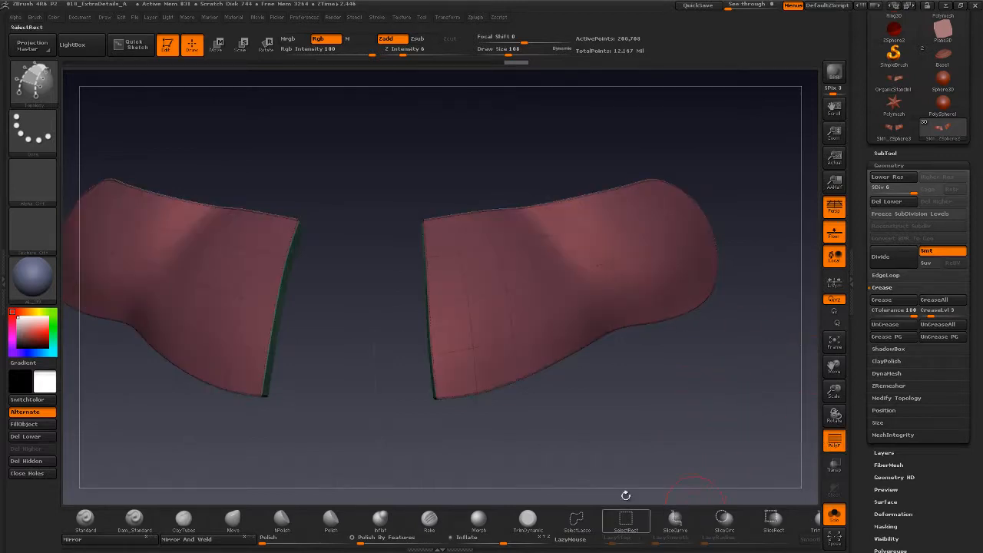
pyautogui.click(50, 436)
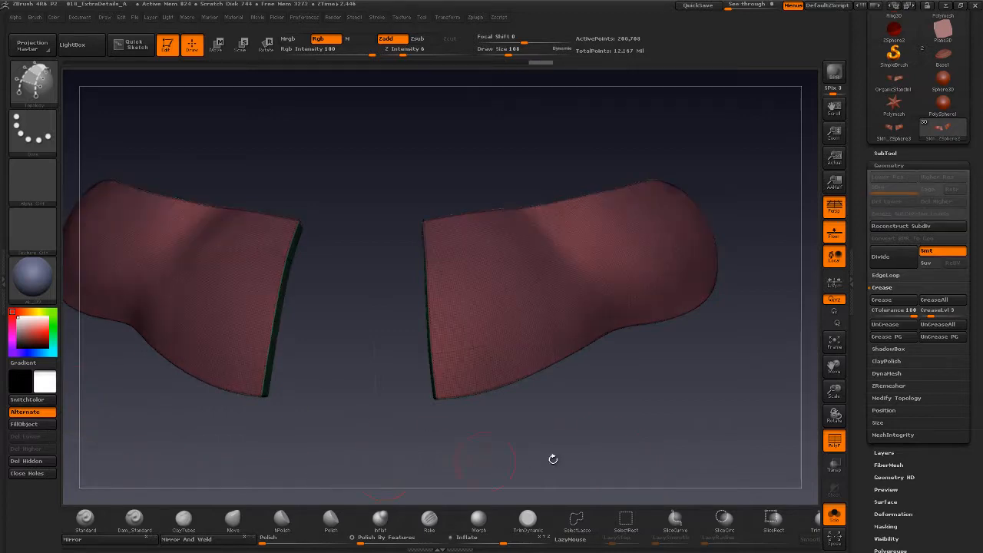
# Step: Slice across the panels with a bent SliceCurve line, splitting their front faces into upper and lower polygroups
pyautogui.click(675, 520)
pyautogui.click(704, 537)
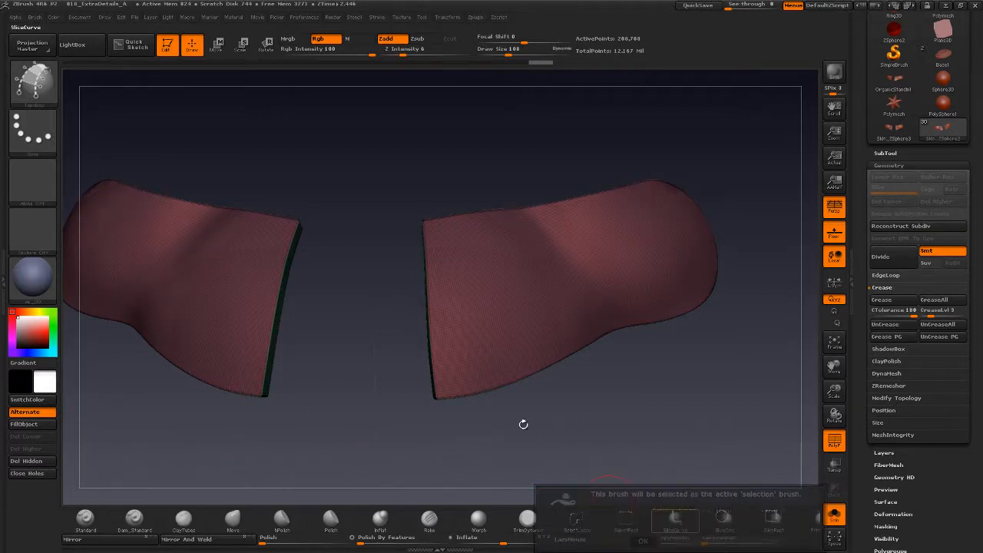
pyautogui.moveTo(358, 323)
pyautogui.keyDown('ctrl'); pyautogui.keyDown('shift'); pyautogui.mouseDown()
pyautogui.moveTo(432, 301)
pyautogui.moveTo(549, 288)
pyautogui.moveTo(575, 244)
pyautogui.moveTo(731, 188)
pyautogui.mouseUp(); pyautogui.keyUp('shift'); pyautogui.keyUp('ctrl')
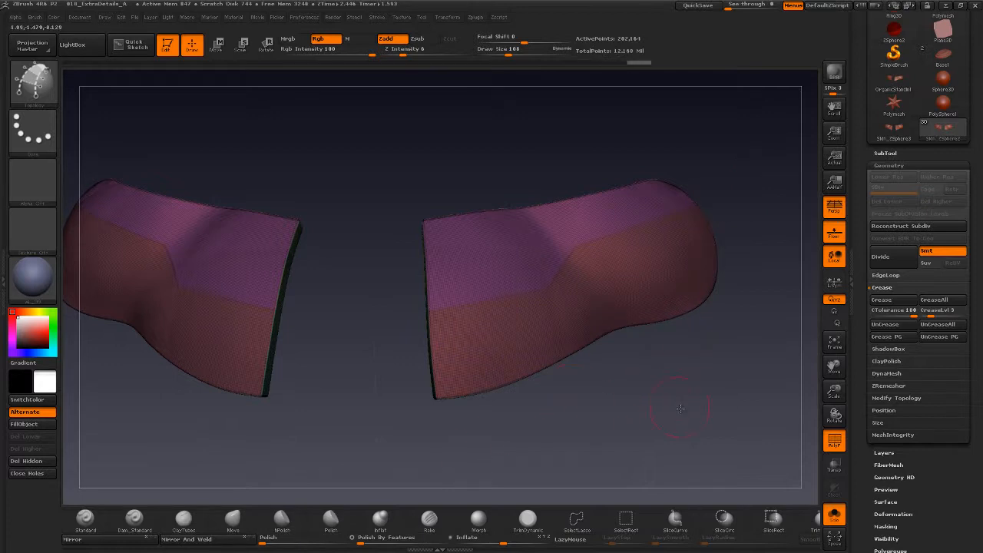
# Step: Inspect the sliced panels' surface with the polyframe hidden, and turn the polyframe back on
pyautogui.keyDown('alt'); pyautogui.moveTo(680, 408); pyautogui.dragTo(665, 312); pyautogui.keyUp('alt')
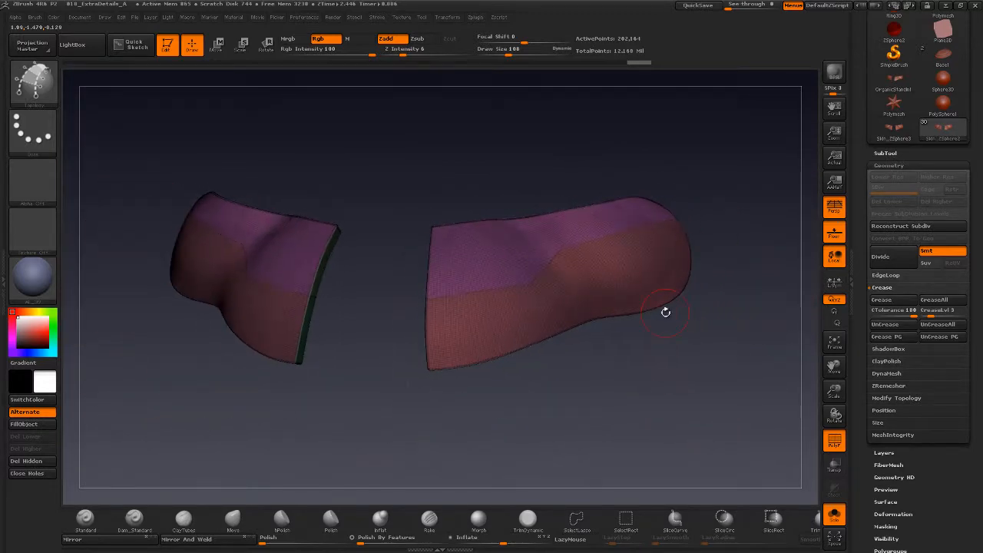
pyautogui.click(833, 441)
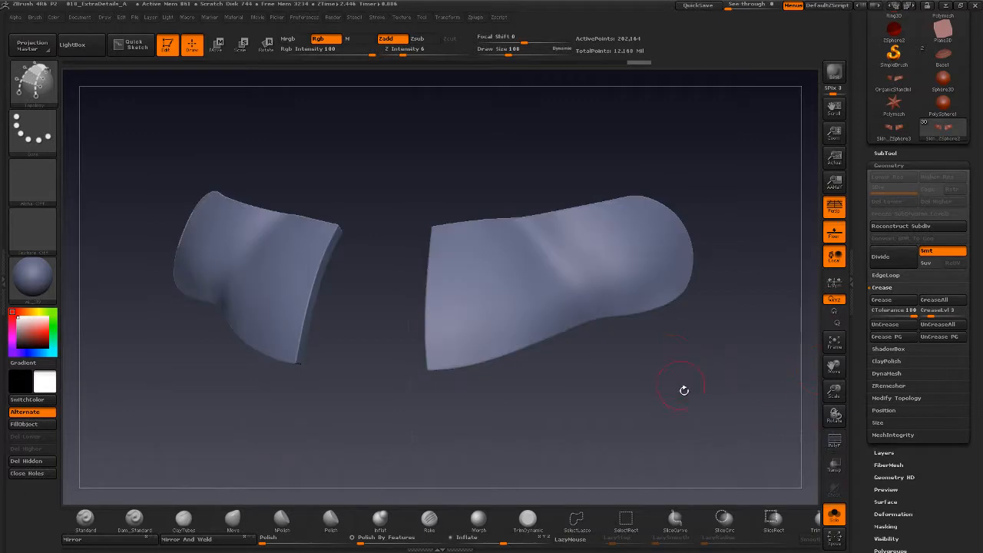
pyautogui.moveTo(684, 391); pyautogui.dragTo(721, 346)
pyautogui.hotkey('shift', 'f')
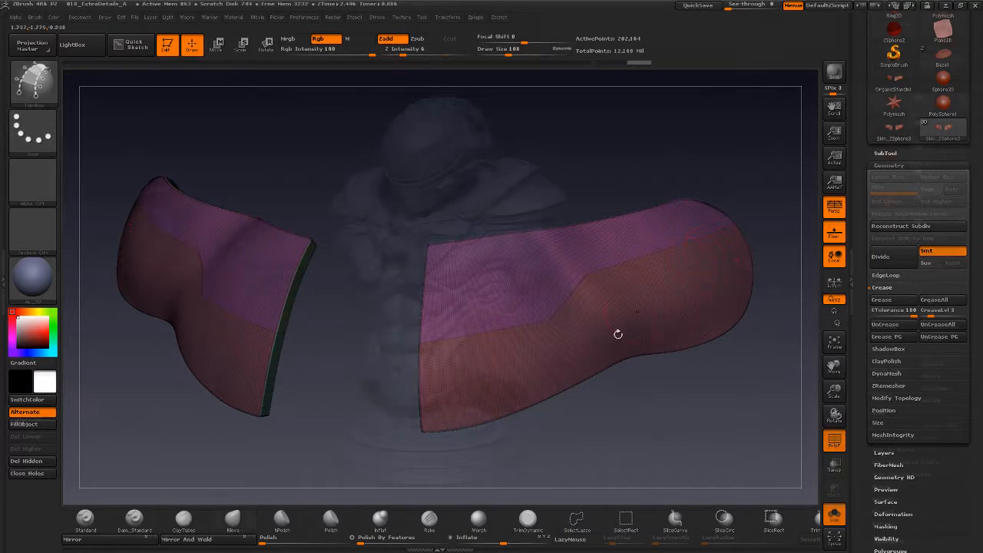